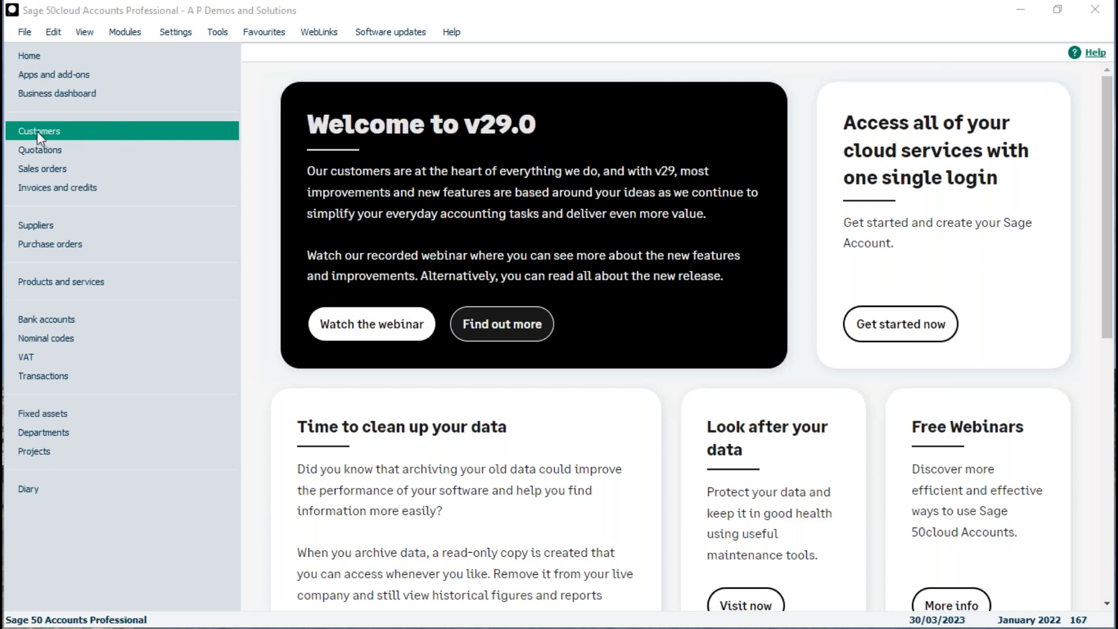
# Open the A1 Design Services record from the Customers list.
pyautogui.click(13, 129)
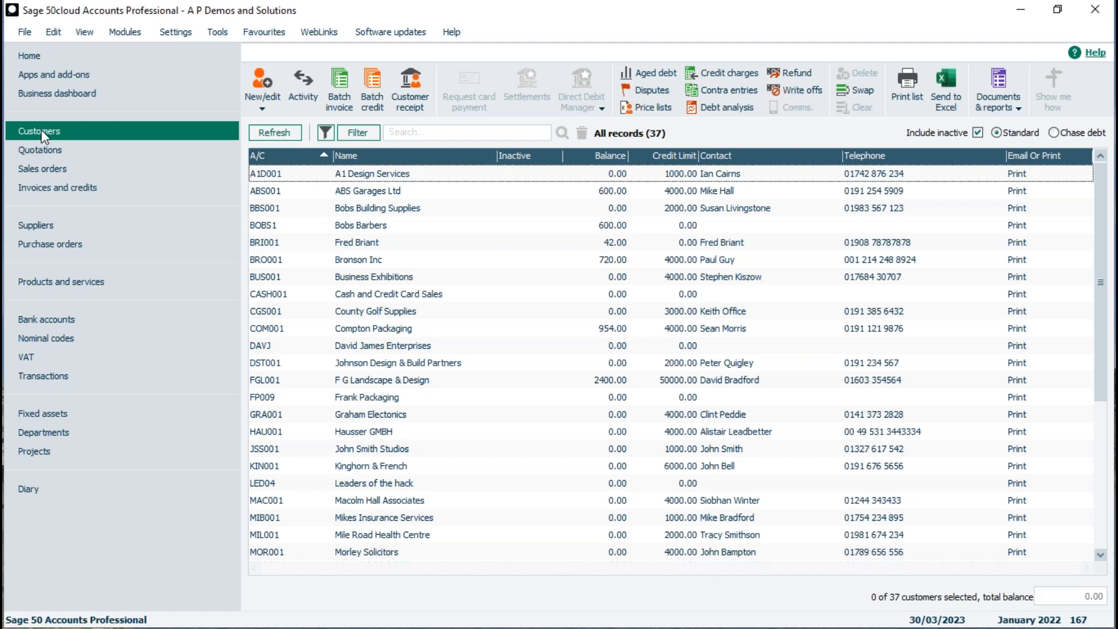
pyautogui.click(405, 174)
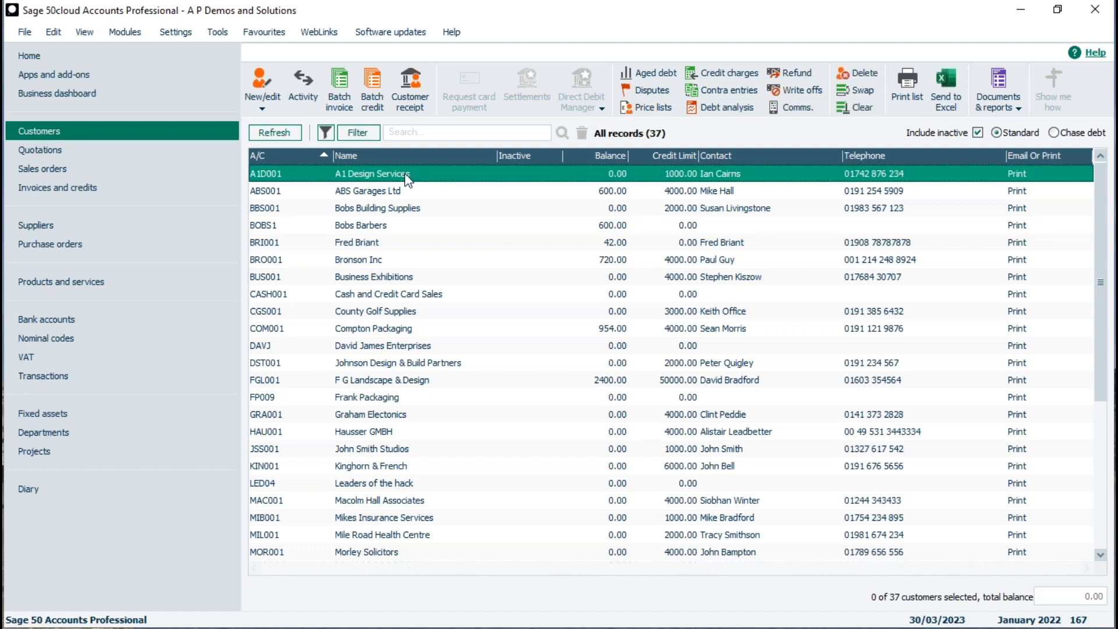
pyautogui.click(414, 174)
pyautogui.click(414, 175)
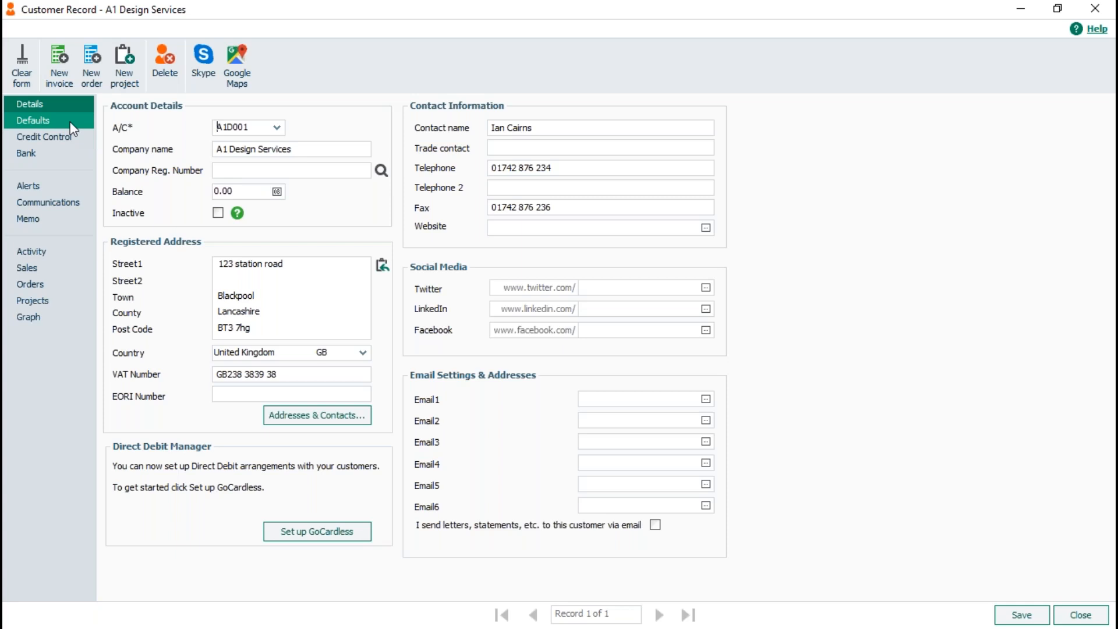
# Review its Defaults page (nominal code 4000, tax code T1 20.00) and close the record.
pyautogui.click(72, 123)
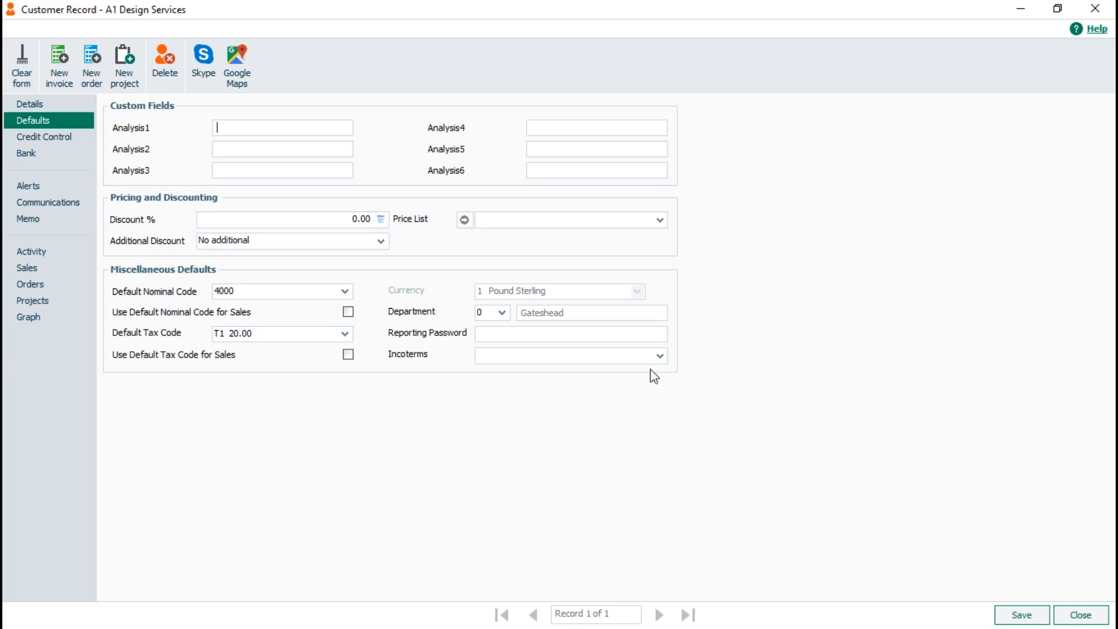
pyautogui.click(1088, 620)
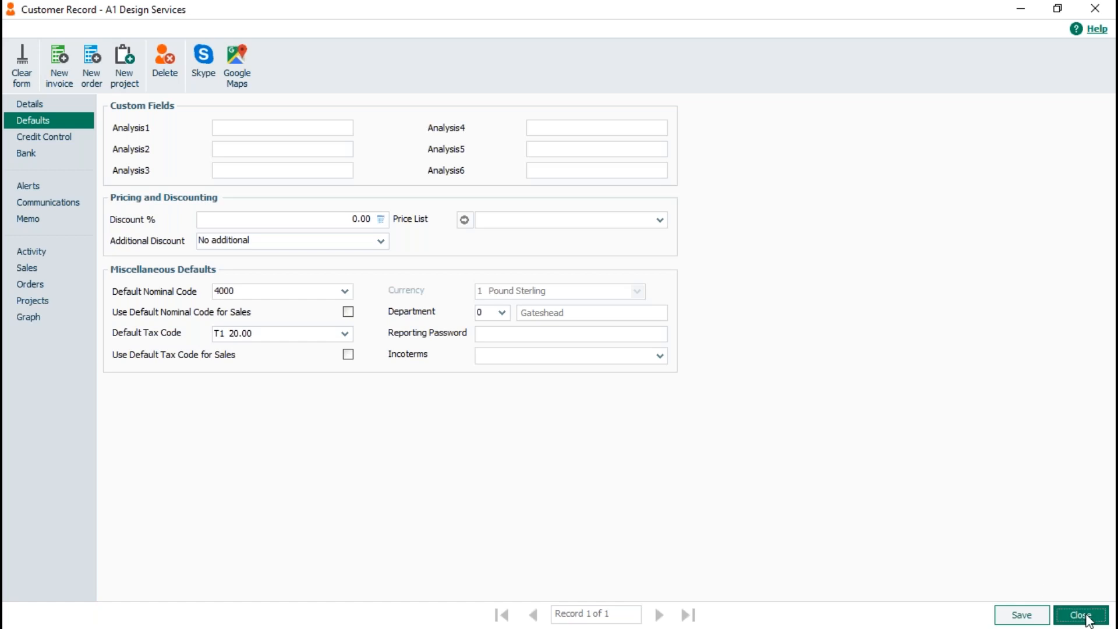
pyautogui.click(1082, 616)
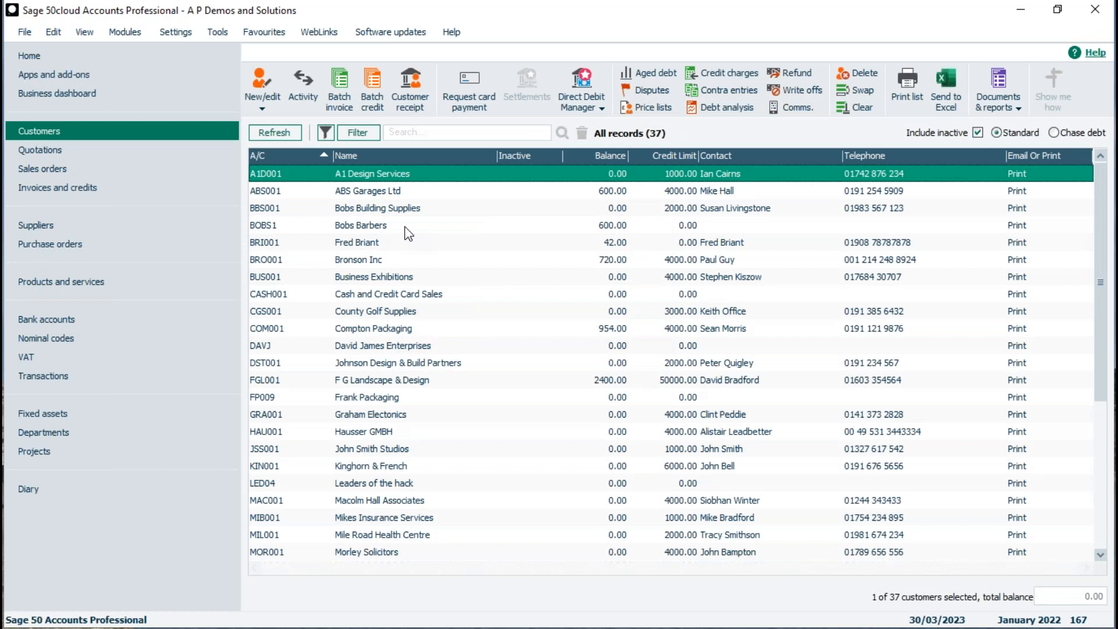
pyautogui.click(180, 33)
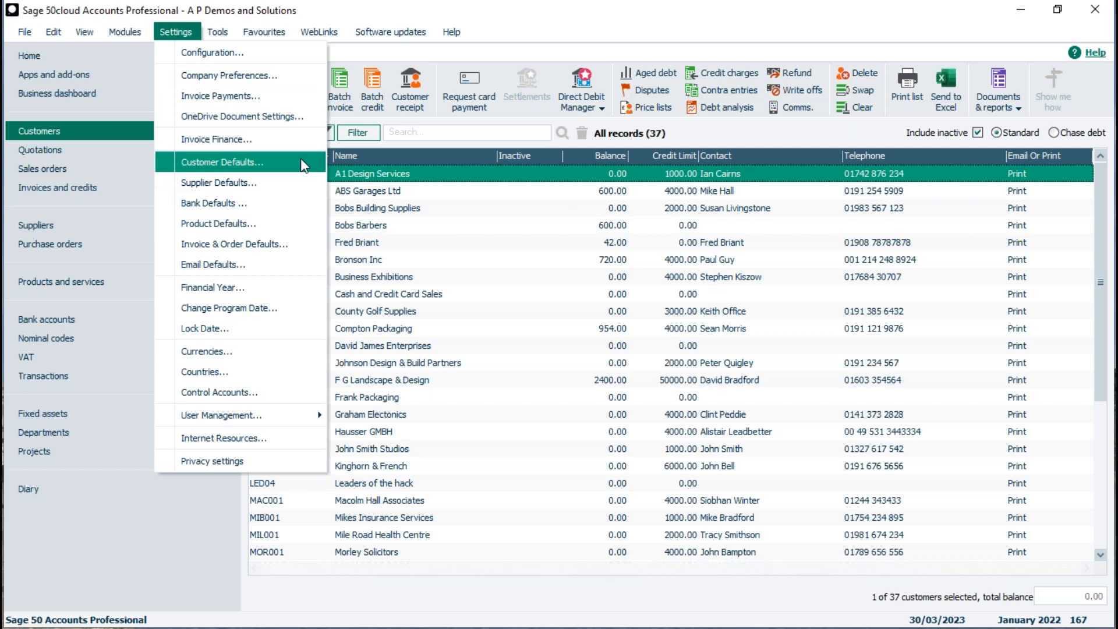
# In Customer Defaults, keep United Kingdom and Pound Sterling, and set Std Tax Code to T0 0.00.
pyautogui.click(301, 162)
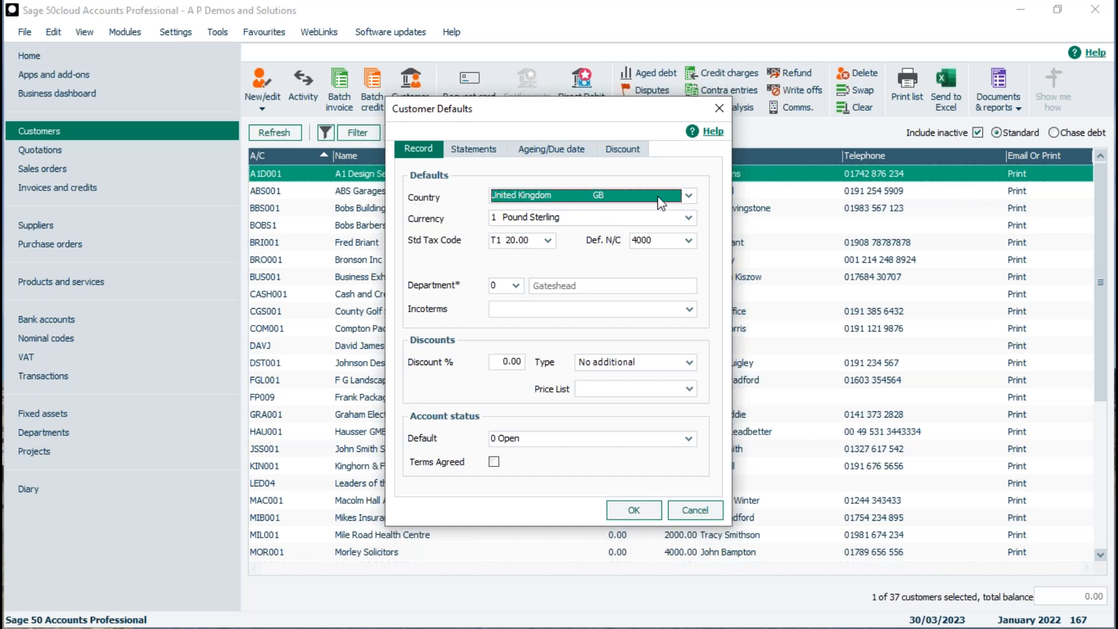
pyautogui.click(688, 195)
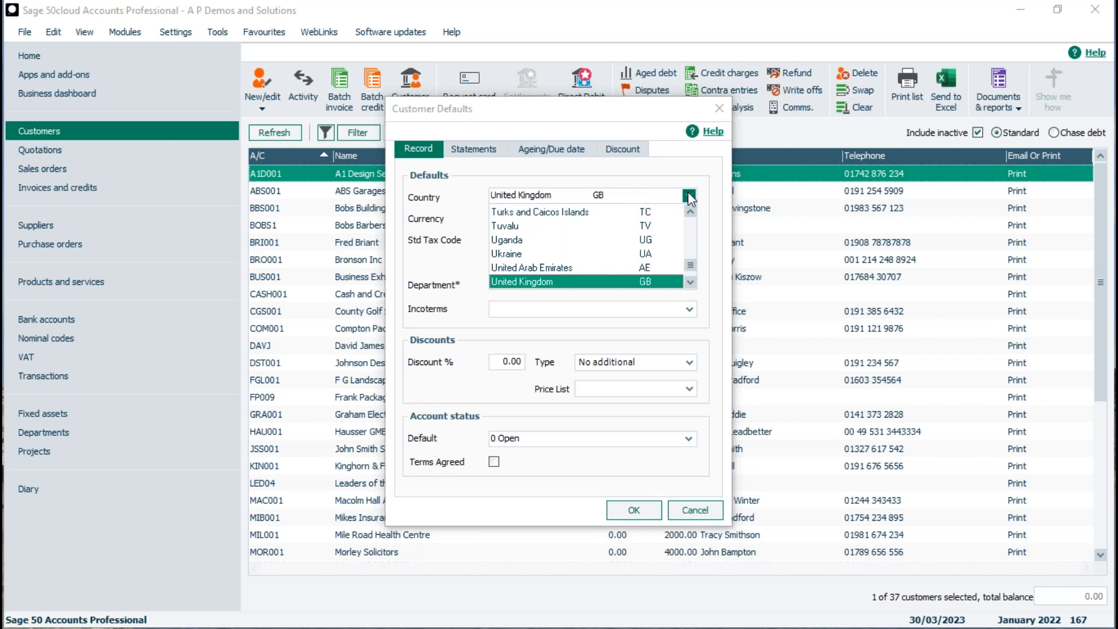
pyautogui.click(689, 197)
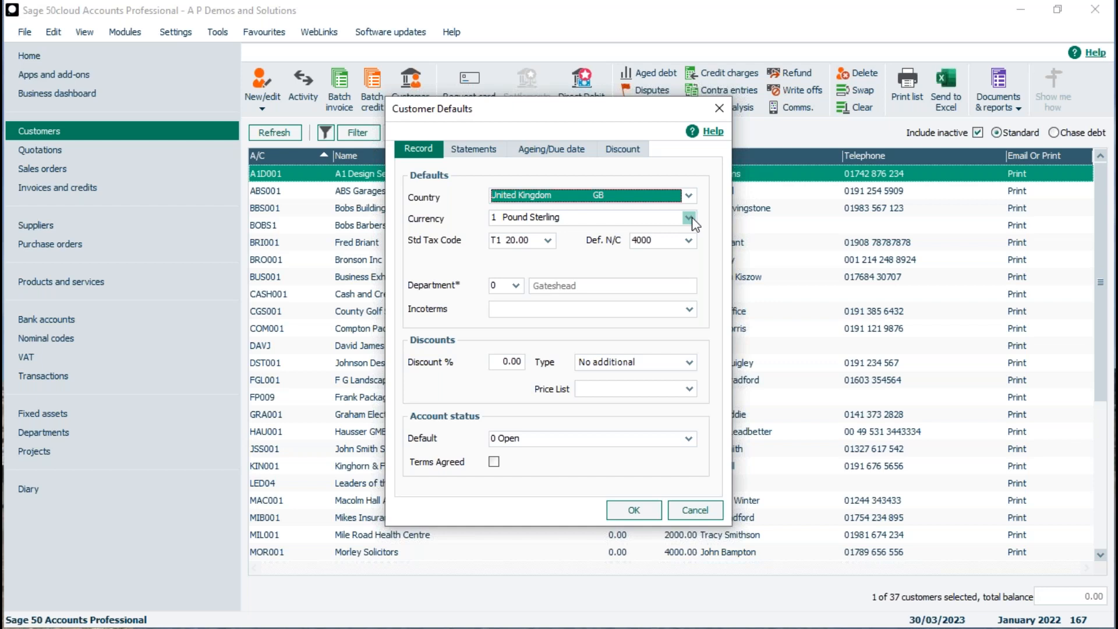
pyautogui.click(690, 219)
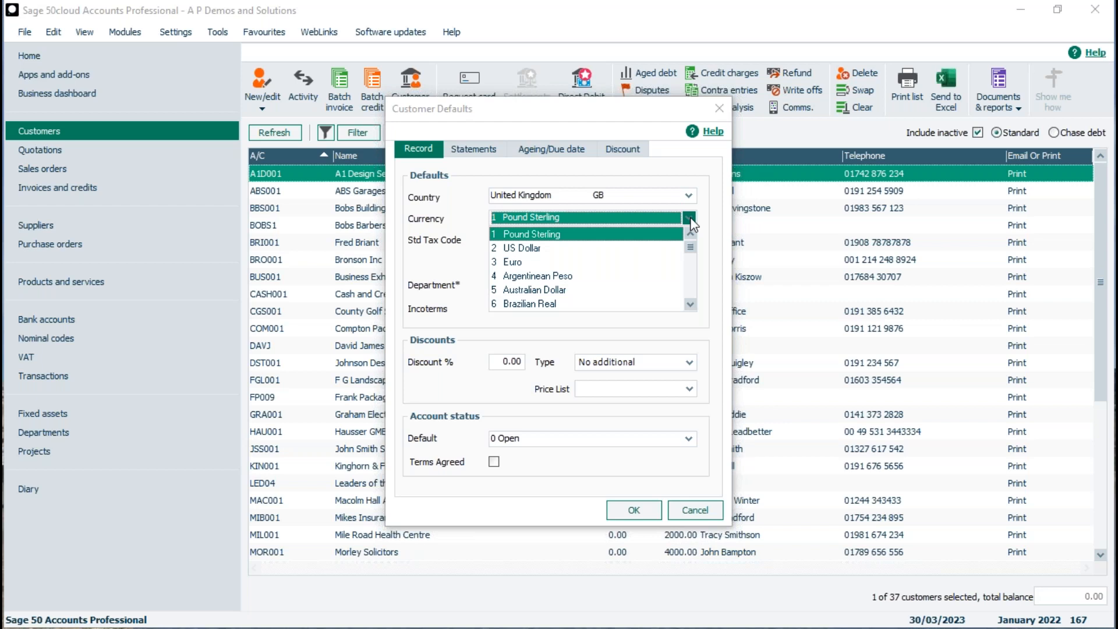
pyautogui.click(690, 219)
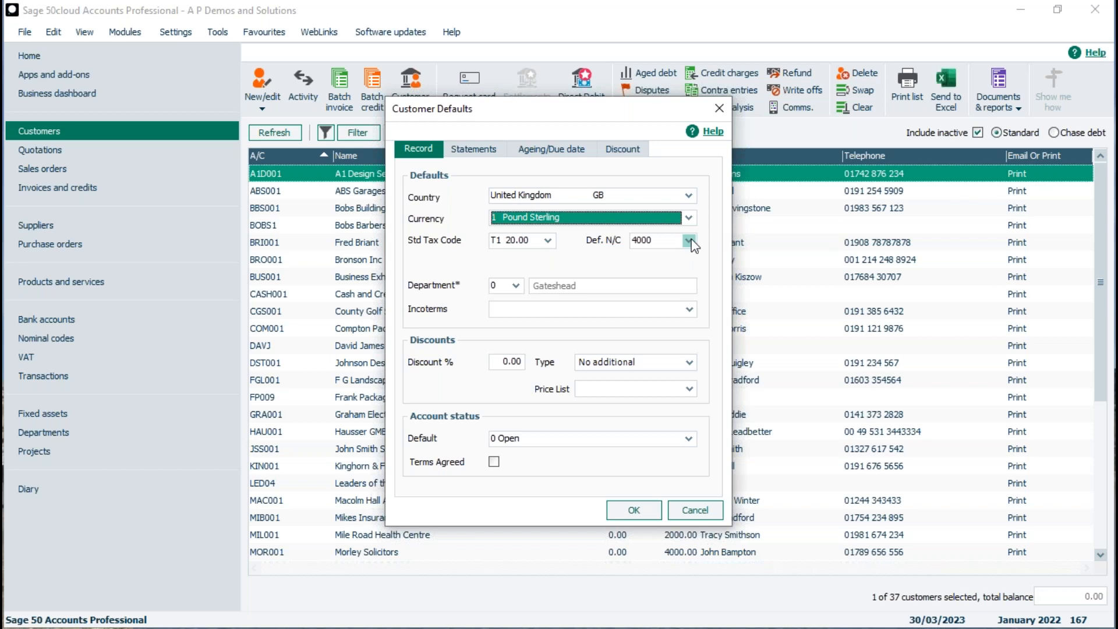
pyautogui.click(547, 241)
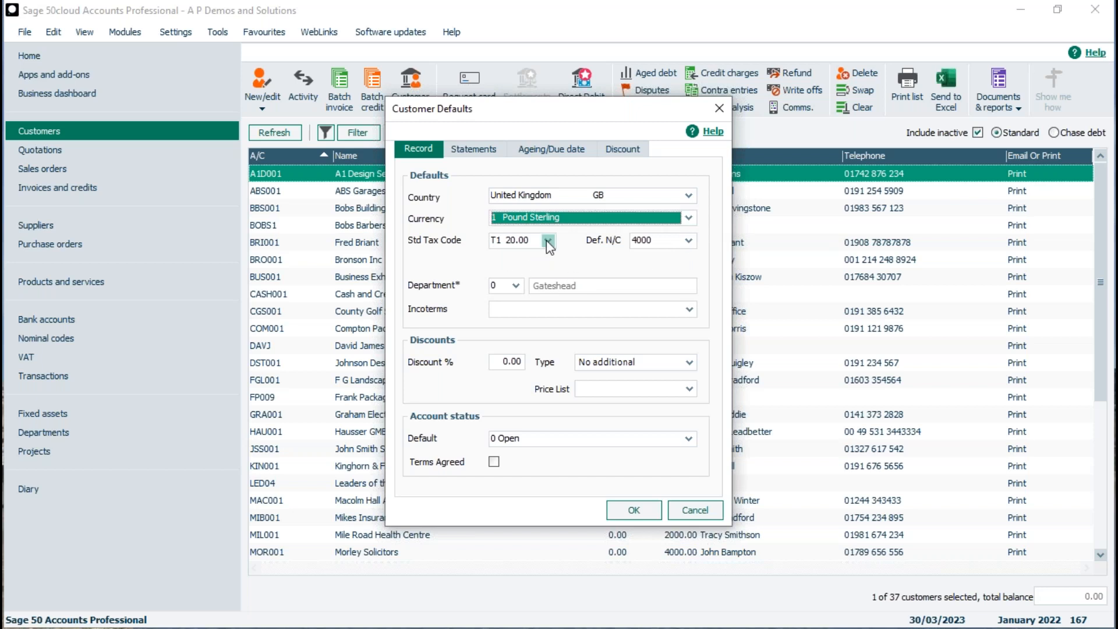
pyautogui.click(522, 254)
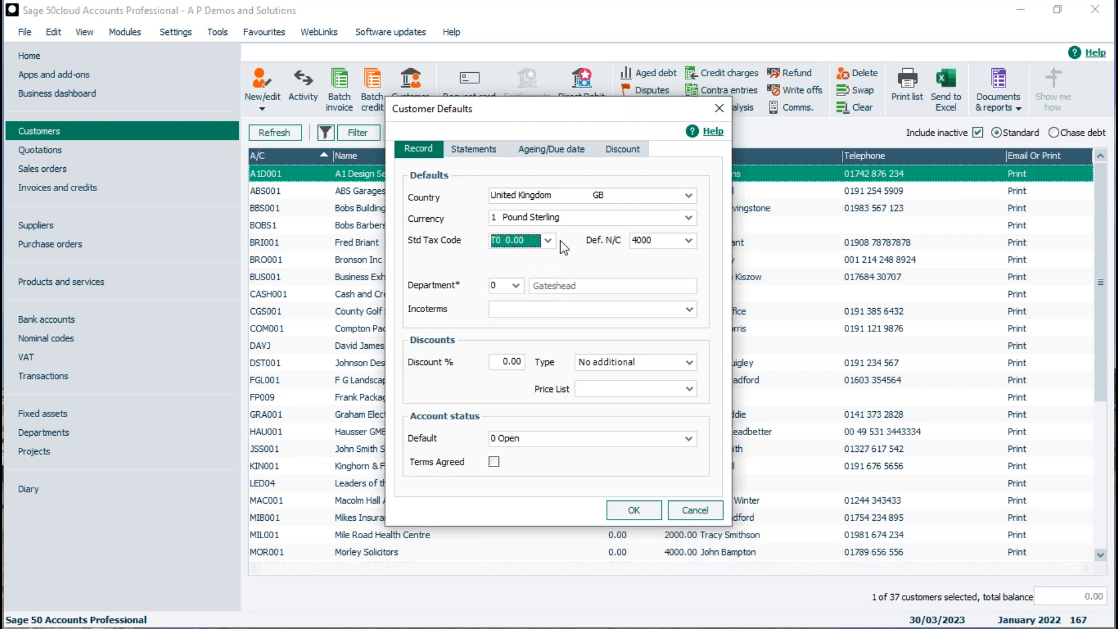
# Set default nominal code 4001 and department 1 Newcastle, leaving Incoterms blank.
pyautogui.click(688, 241)
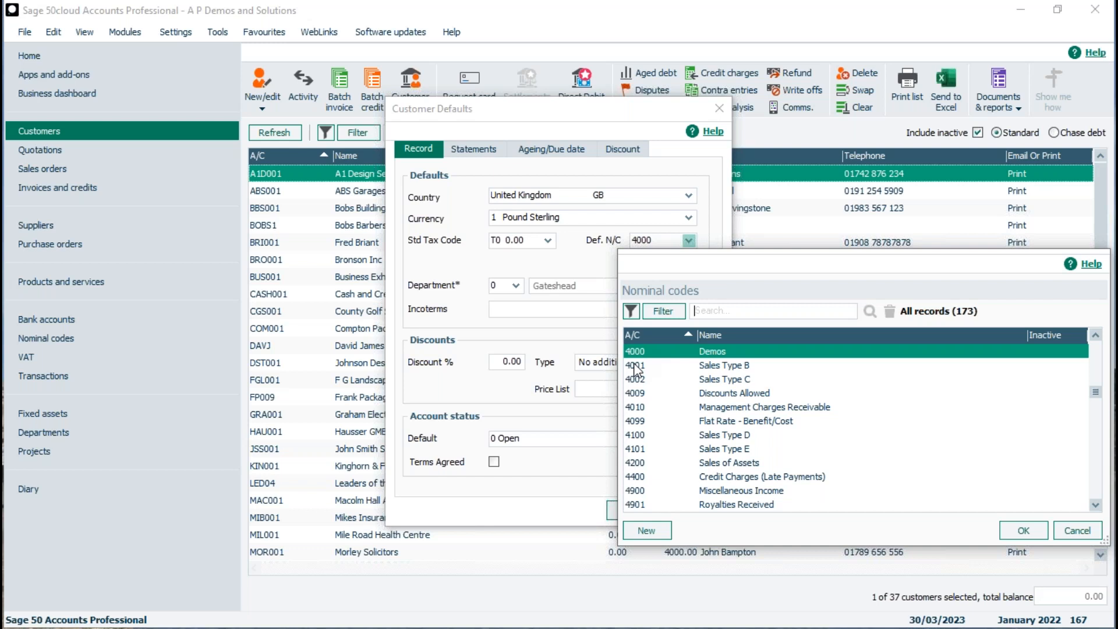
pyautogui.click(733, 366)
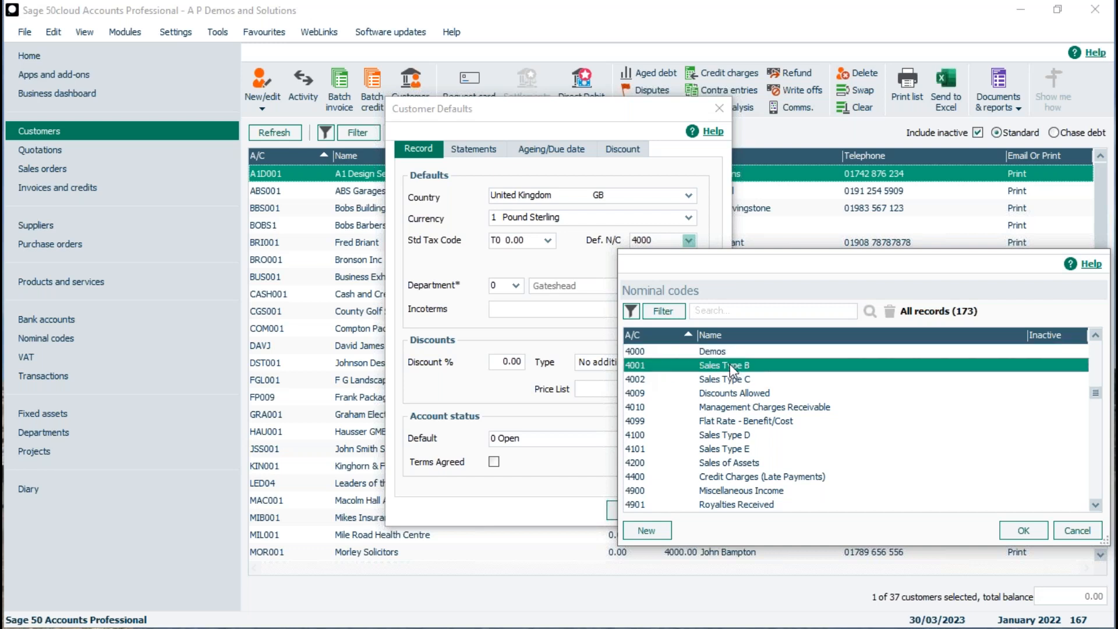
pyautogui.click(1007, 530)
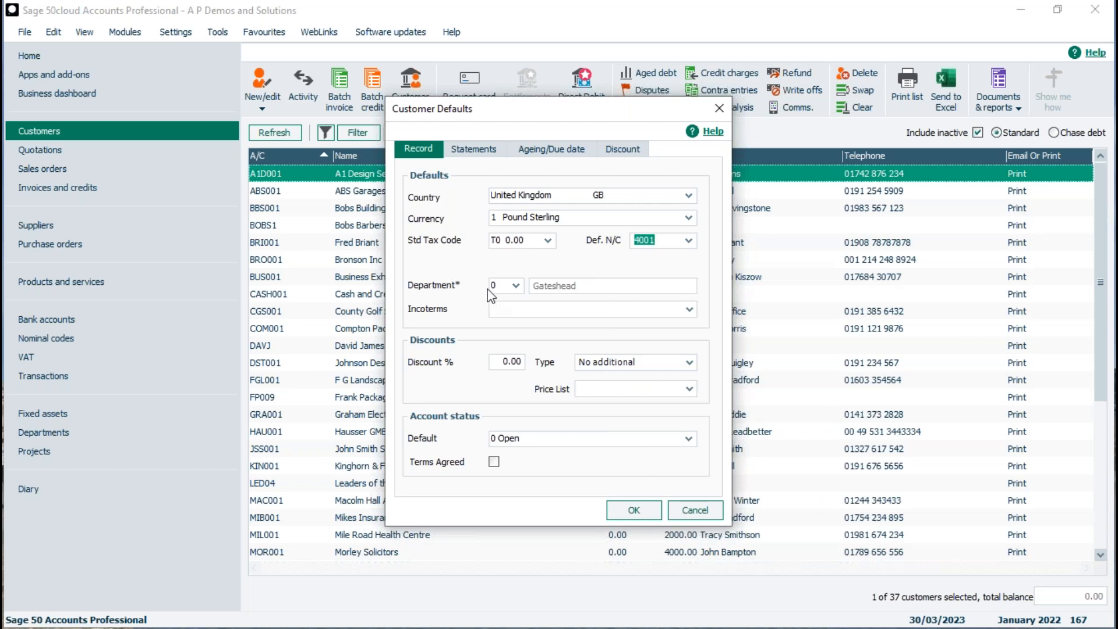
pyautogui.click(515, 285)
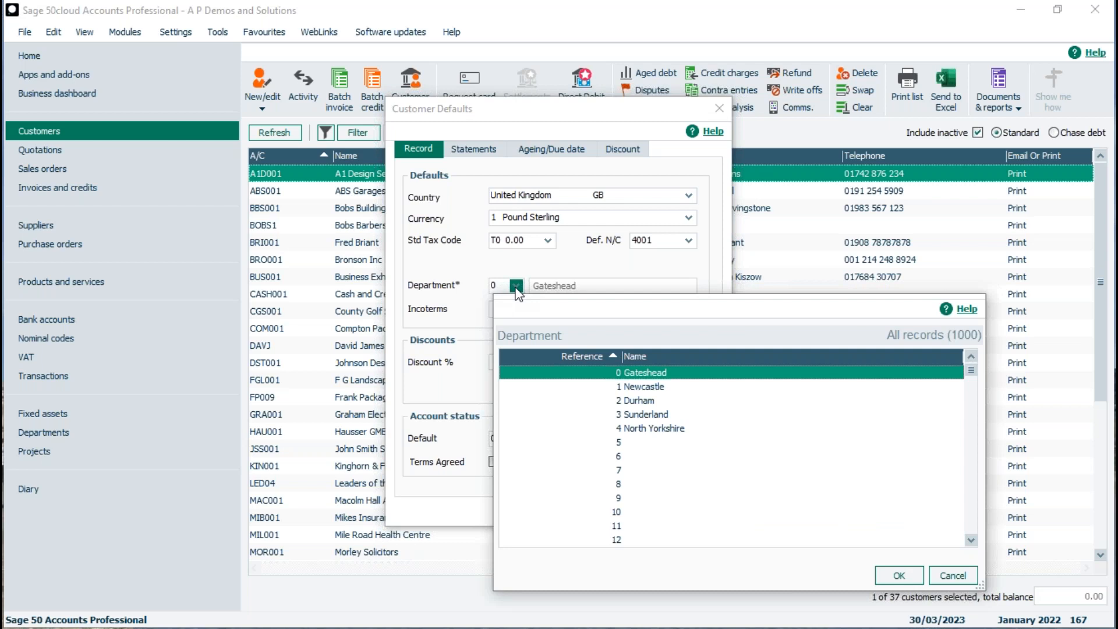
pyautogui.click(639, 387)
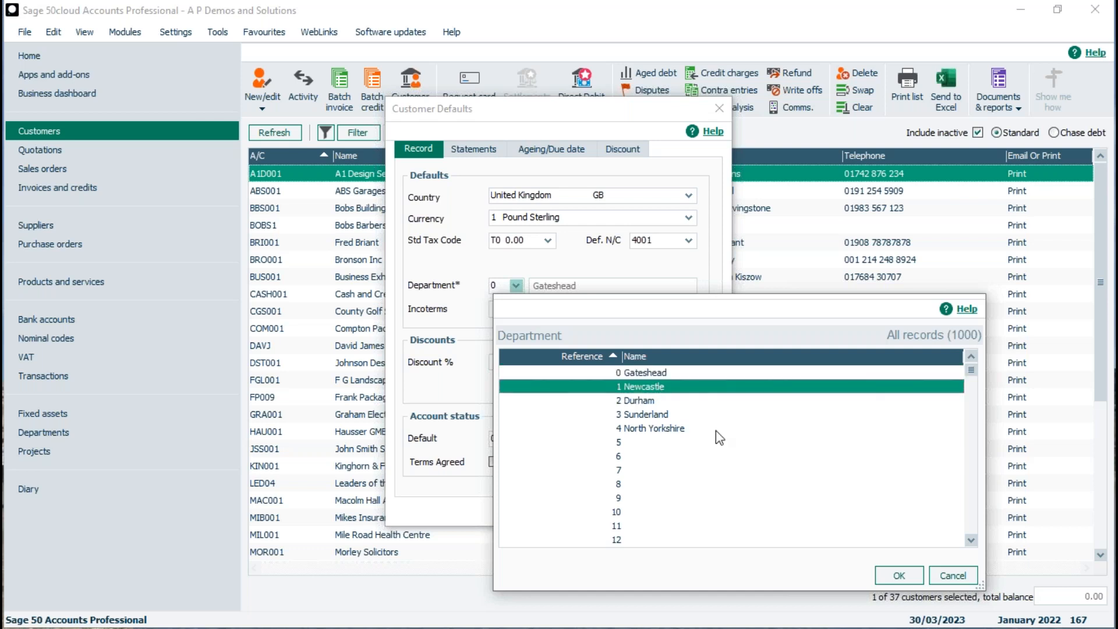
pyautogui.click(898, 577)
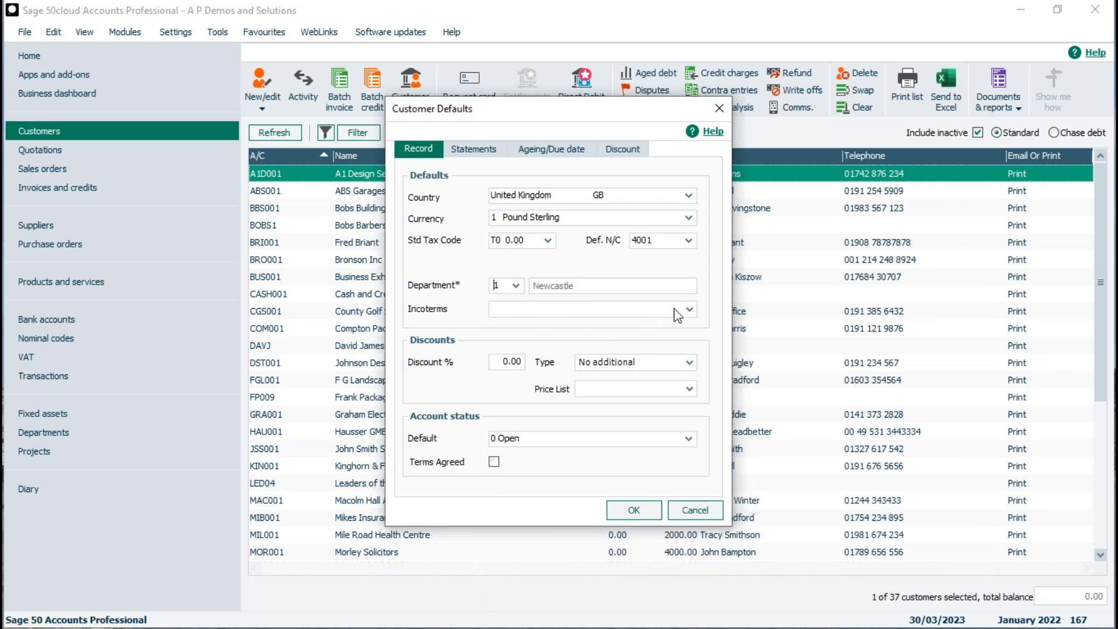
pyautogui.click(689, 309)
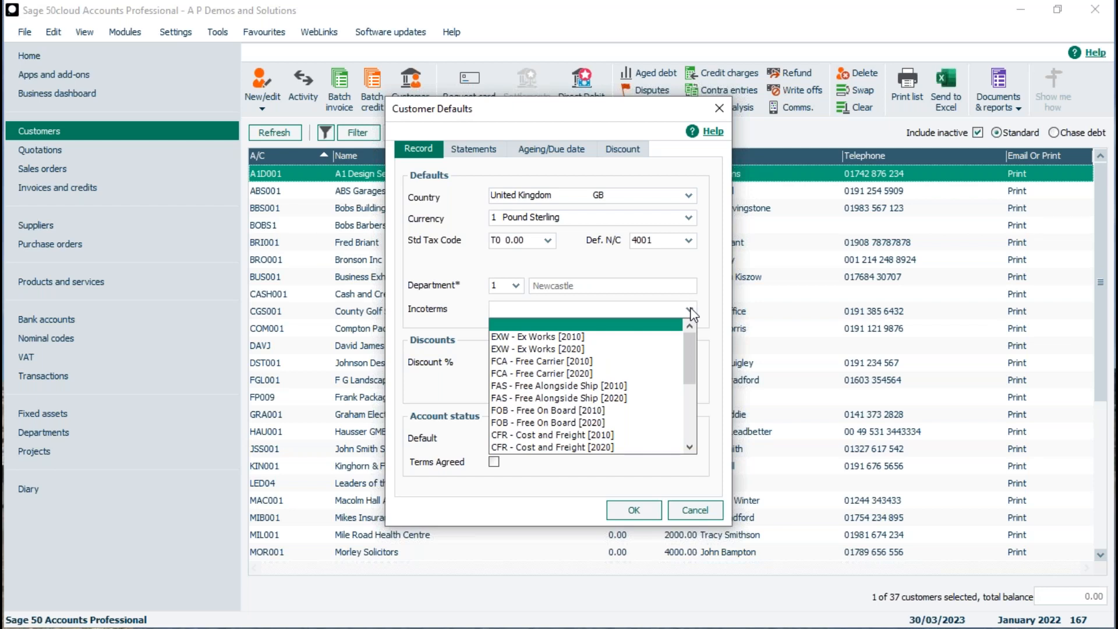
pyautogui.click(692, 312)
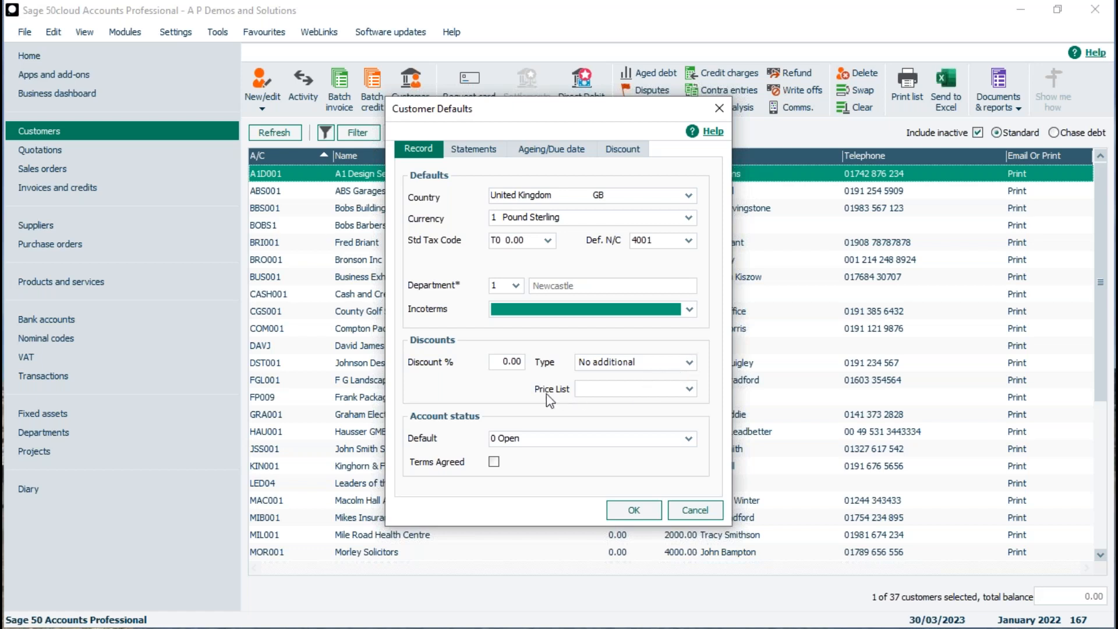
# Set the discount type to Invoice Value and default account status to 8 New.
pyautogui.click(689, 364)
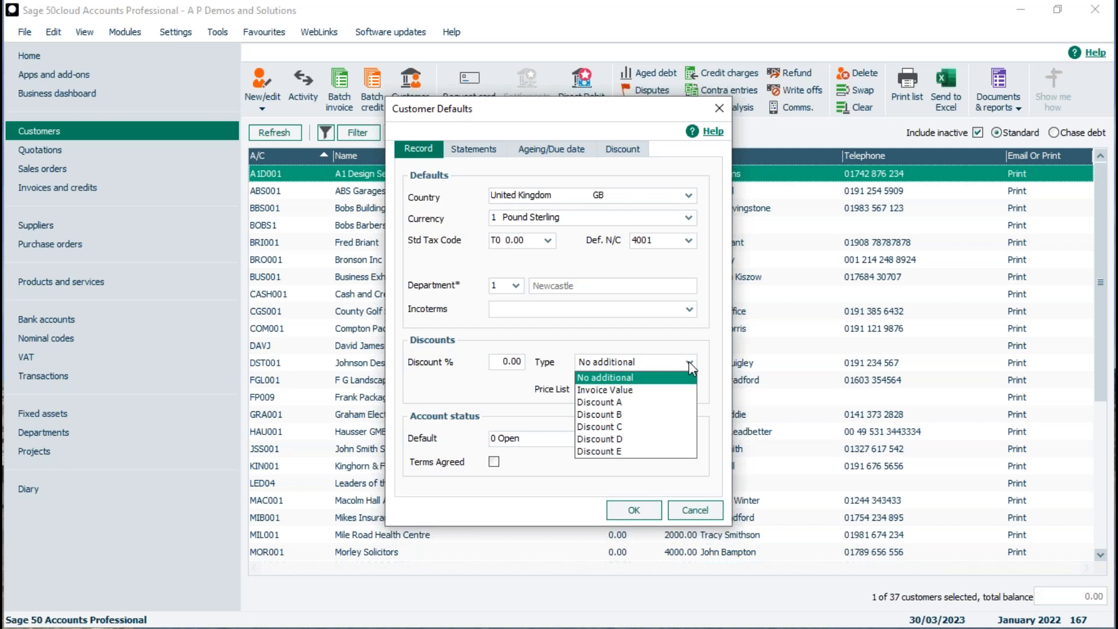
pyautogui.click(651, 390)
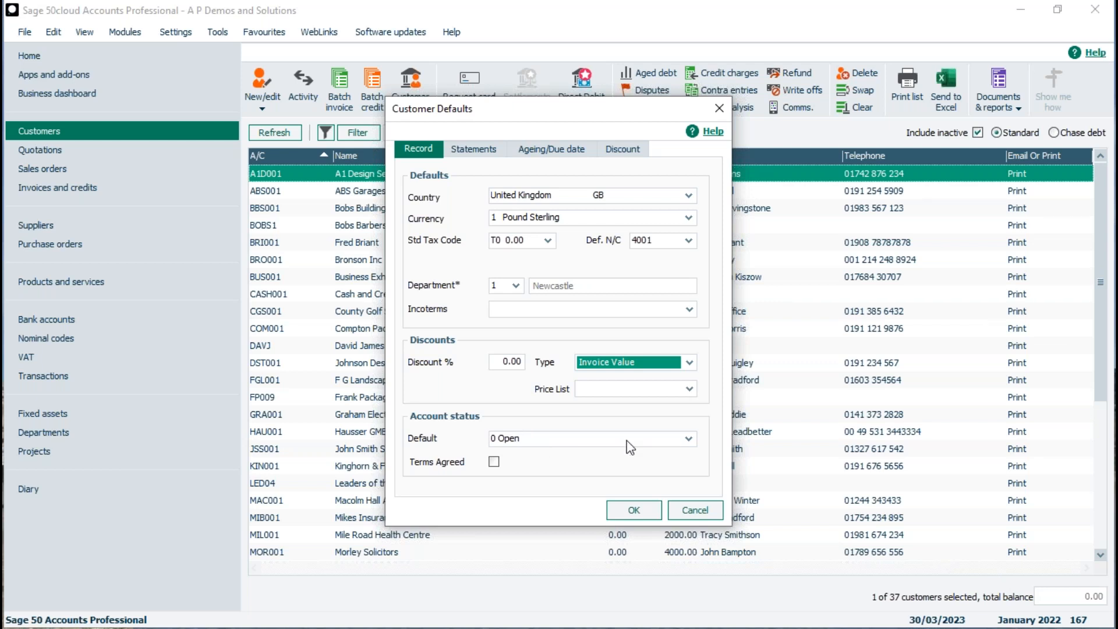
pyautogui.click(688, 439)
pyautogui.click(690, 525)
pyautogui.click(689, 526)
pyautogui.click(689, 526)
pyautogui.click(690, 526)
pyautogui.click(689, 526)
pyautogui.click(690, 526)
pyautogui.click(690, 526)
pyautogui.click(689, 525)
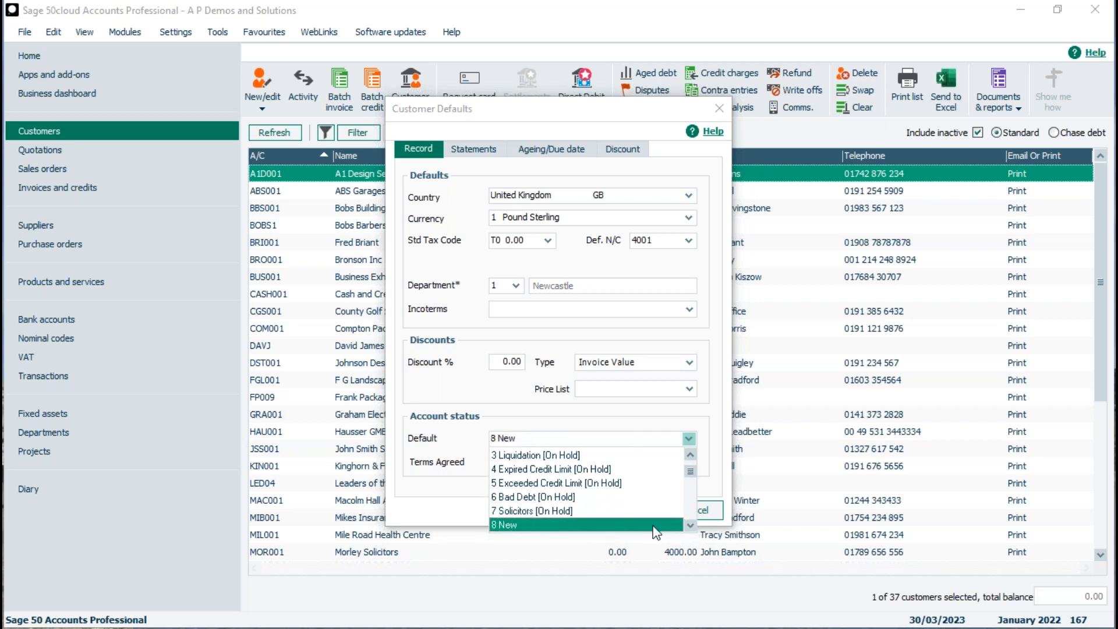
pyautogui.click(523, 527)
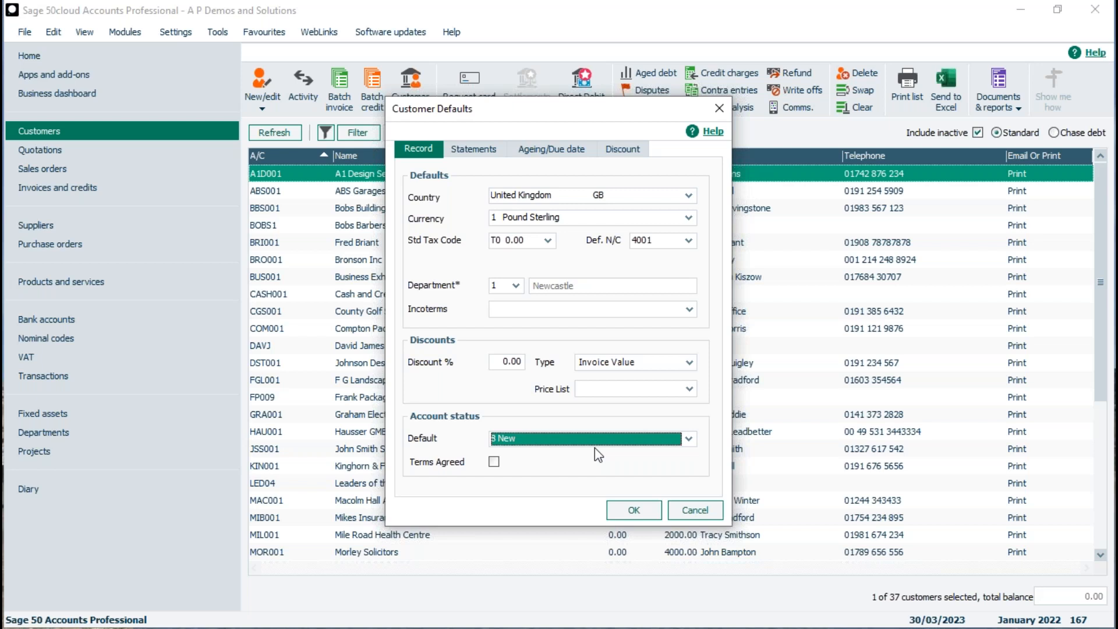
# Keep 8 New as the account status and tick Terms Agreed.
pyautogui.click(688, 438)
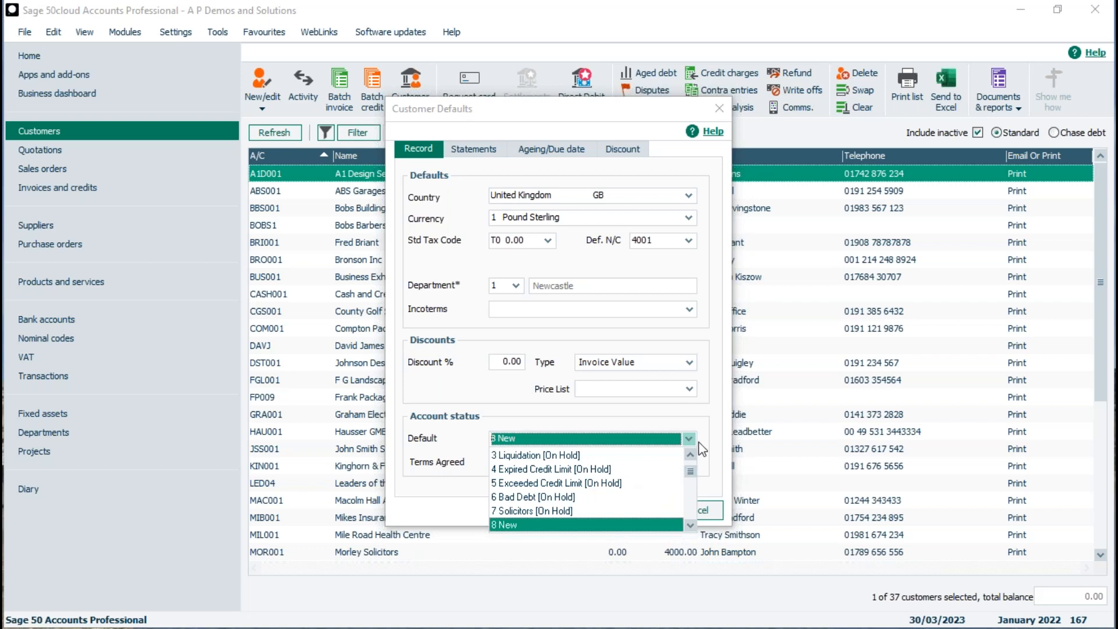
pyautogui.click(688, 439)
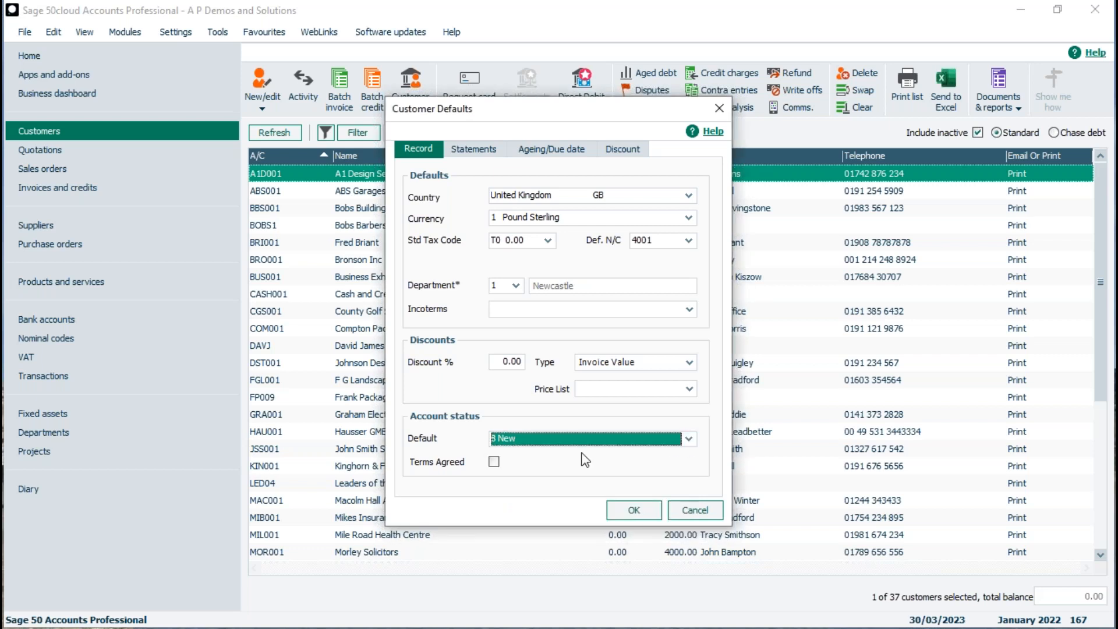
pyautogui.click(494, 462)
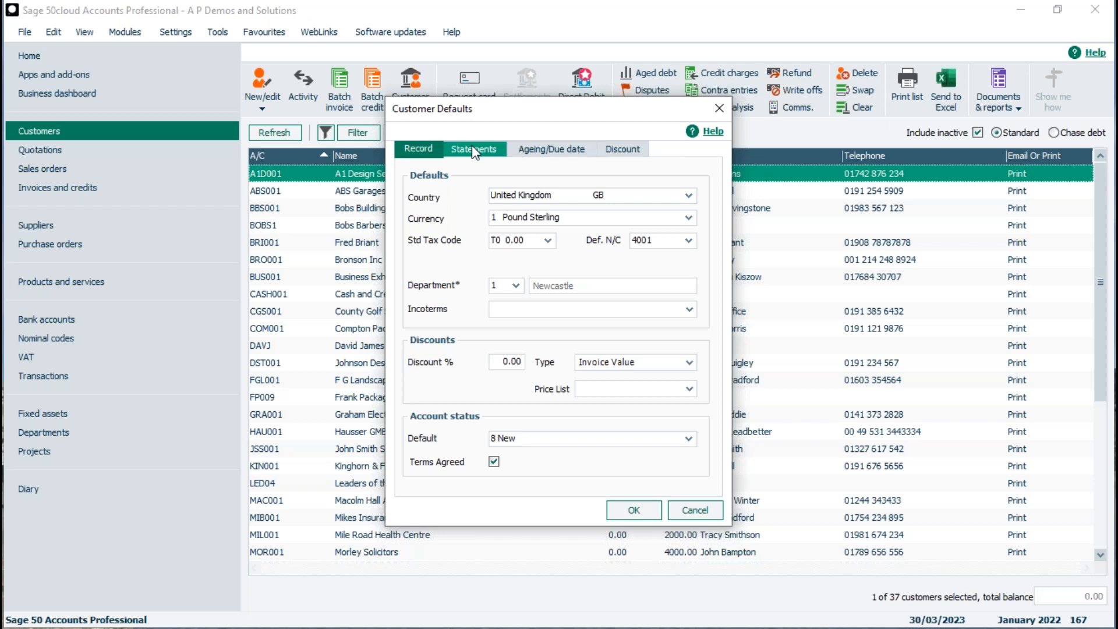
# On the Statements tab, change the Invoices wording from Goods/Services to Goods provided.
pyautogui.click(473, 150)
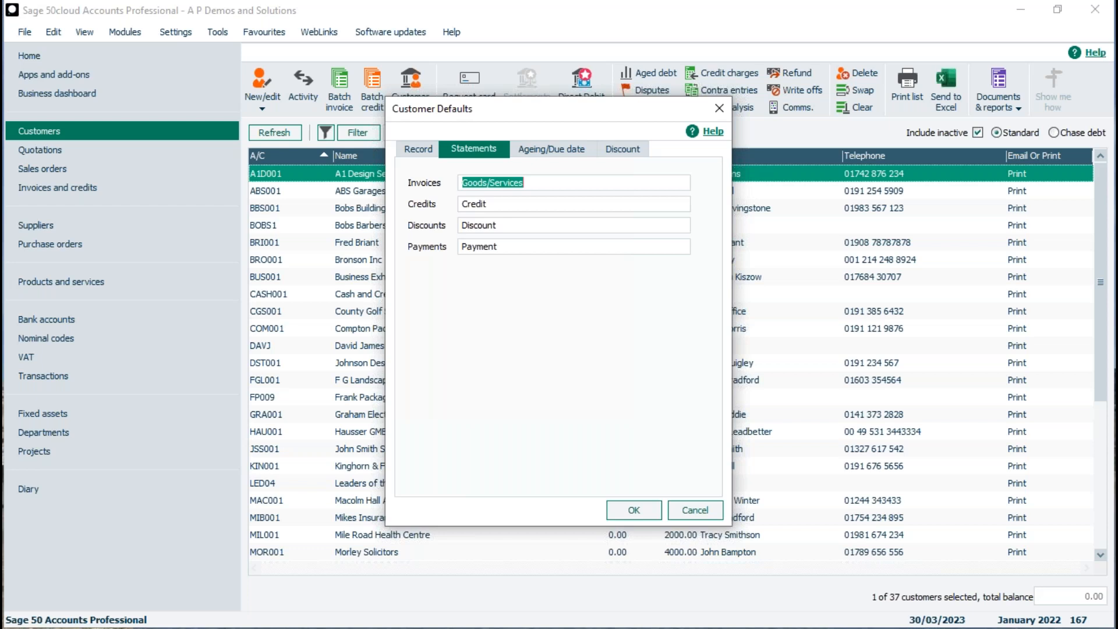
pyautogui.click(536, 186)
pyautogui.press('BackSpace')
pyautogui.press('BackSpace')
pyautogui.press('BackSpace')
pyautogui.press('BackSpace')
pyautogui.press('BackSpace')
pyautogui.press('BackSpace')
pyautogui.press('BackSpace')
pyautogui.press('BackSpace')
pyautogui.press('BackSpace')
pyautogui.write('pr')
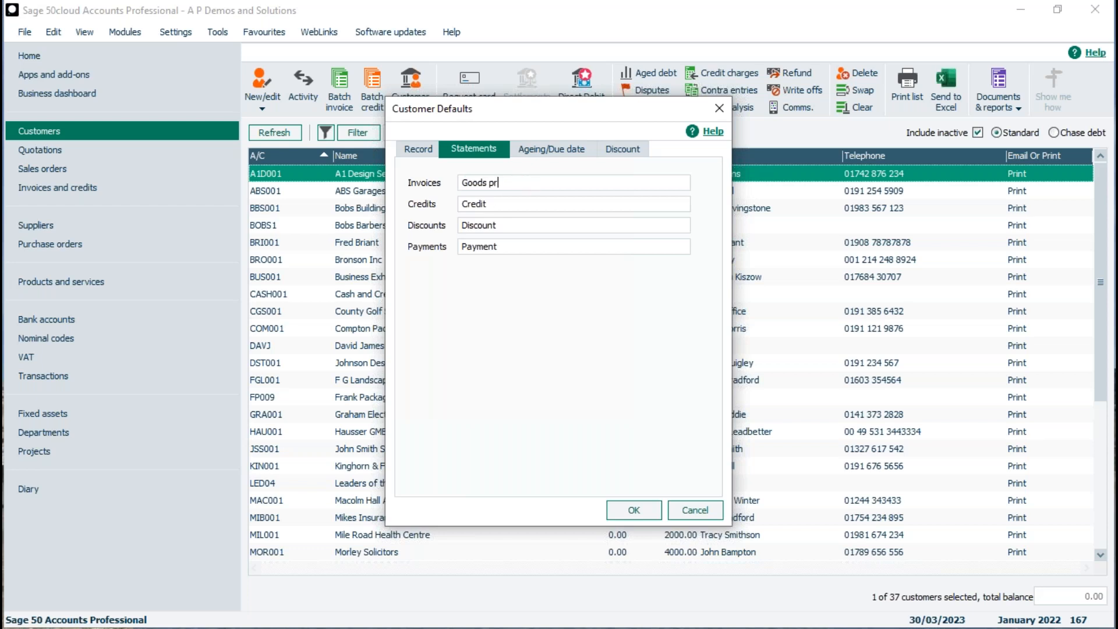
pyautogui.write('ovided')
# Keep Period Ageing with Aged Periods 20 and 40, and tick Payment due immediately.
pyautogui.click(552, 151)
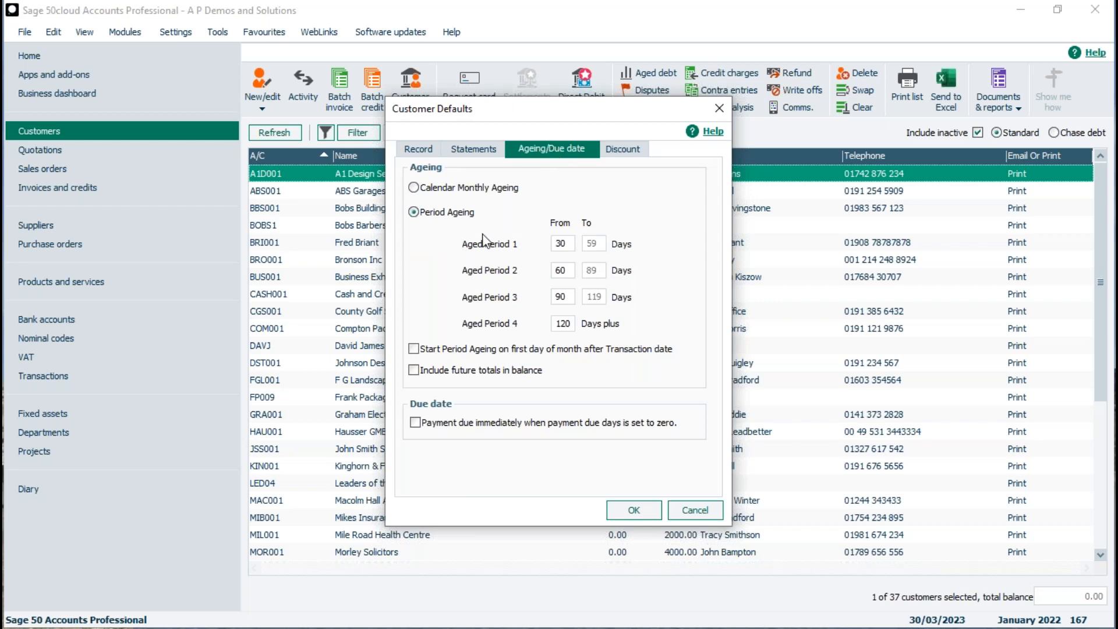
pyautogui.click(445, 188)
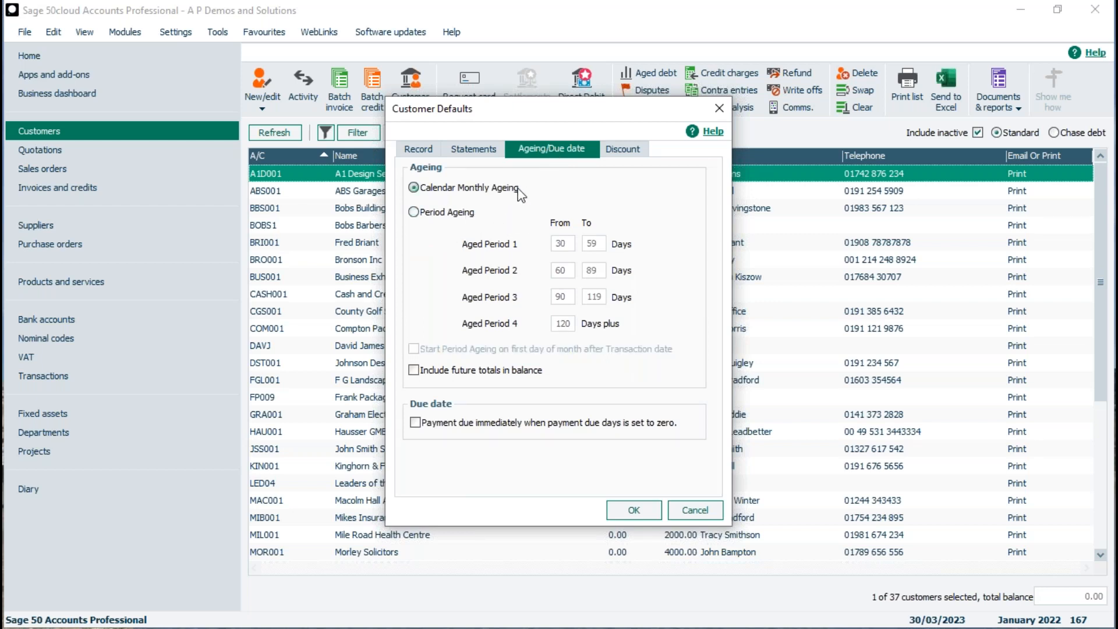
pyautogui.click(414, 212)
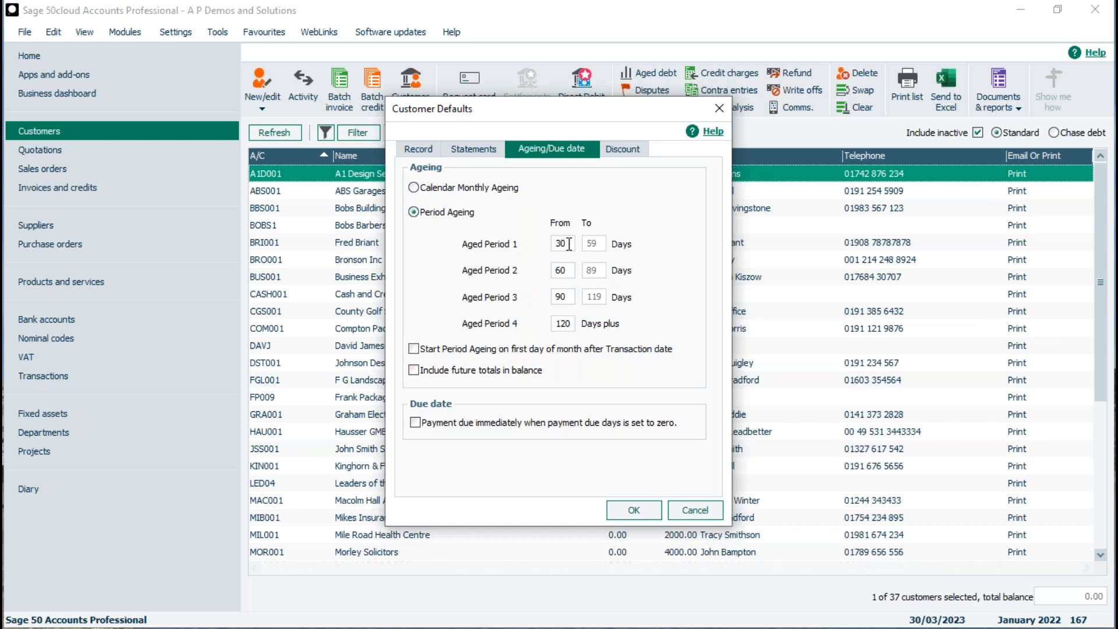
pyautogui.moveTo(574, 243); pyautogui.dragTo(545, 245)
pyautogui.write('20')
pyautogui.moveTo(574, 270); pyautogui.dragTo(546, 271)
pyautogui.write('40')
pyautogui.click(572, 296)
pyautogui.click(414, 422)
# On the Discount tab, check row one's 1500.00 invoice value and 10.00% discount.
pyautogui.click(625, 152)
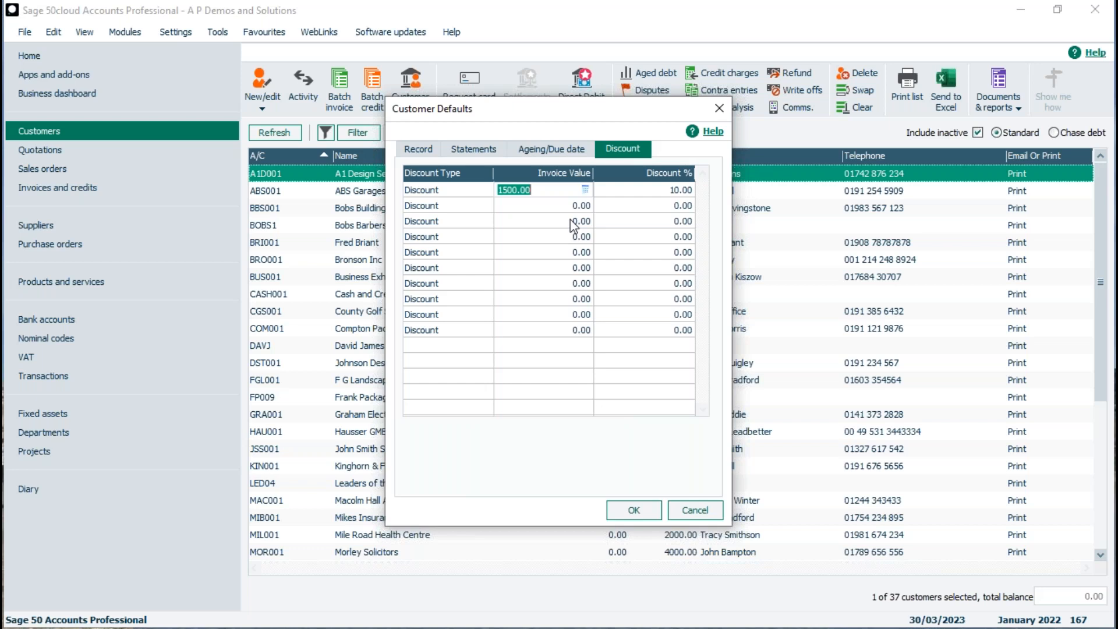
pyautogui.click(544, 190)
pyautogui.moveTo(557, 190); pyautogui.dragTo(494, 189)
pyautogui.click(648, 191)
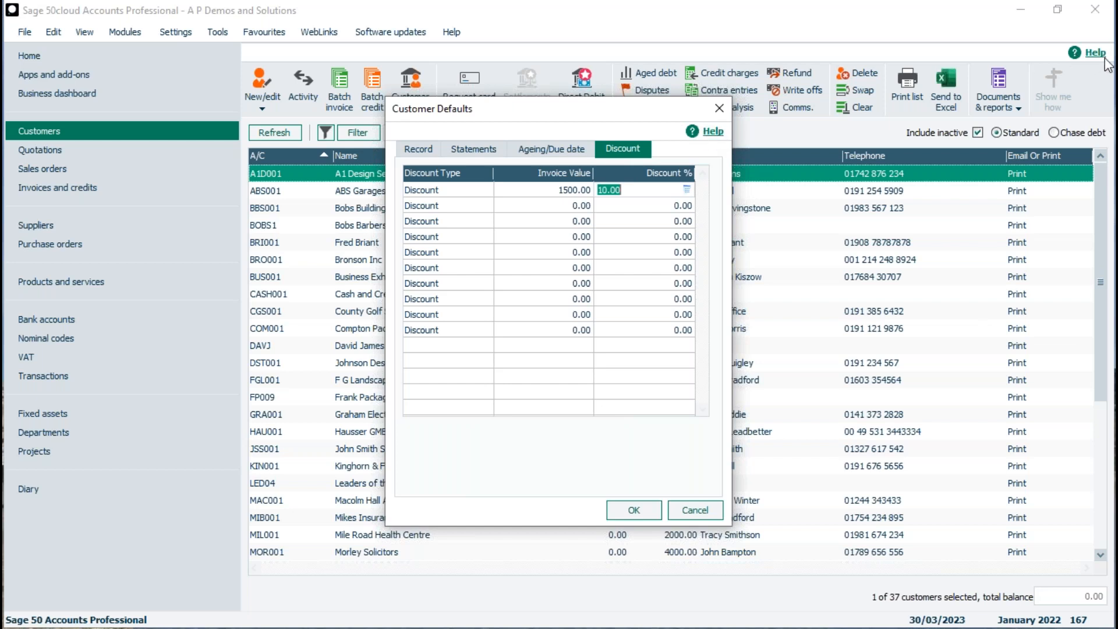
# Browse the Customer Defaults help guides after dismissing the cookie notice, then close Help centre.
pyautogui.click(713, 133)
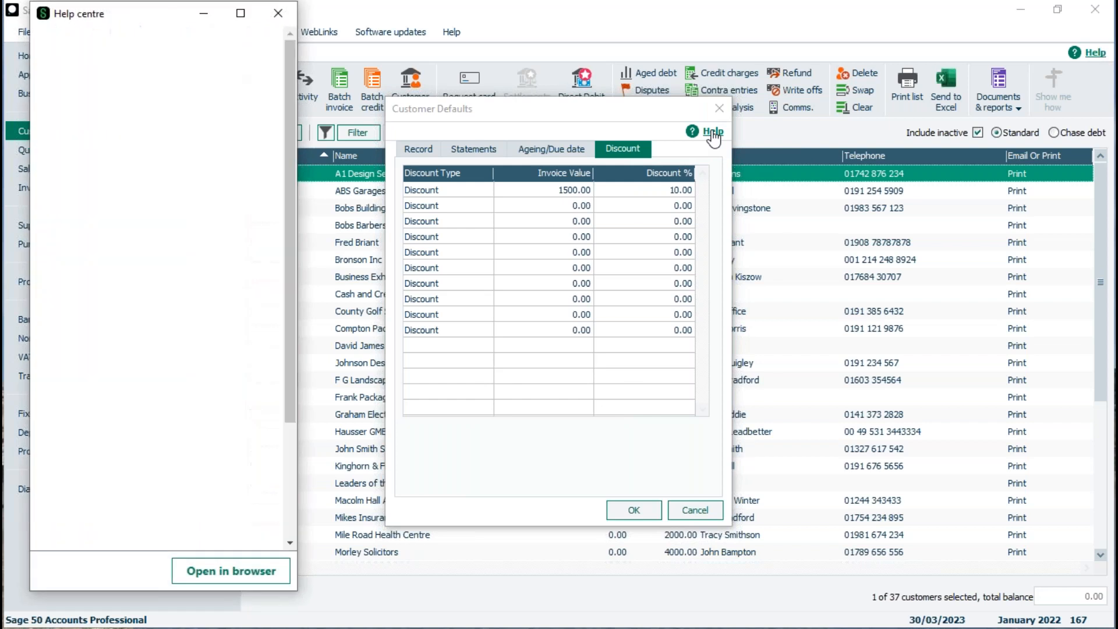
pyautogui.click(232, 62)
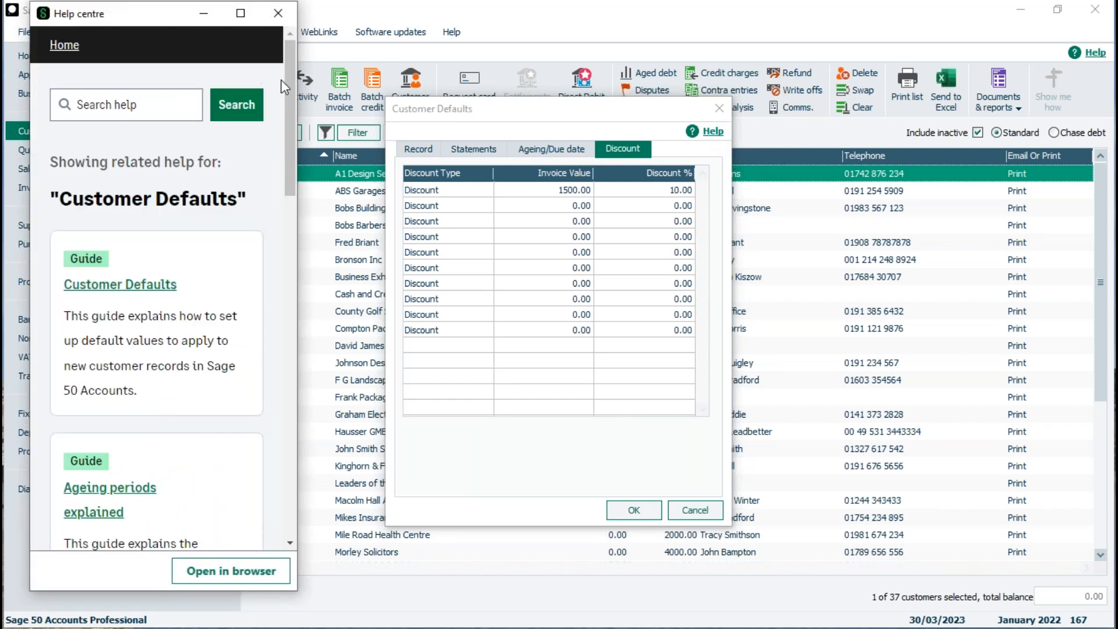
pyautogui.moveTo(288, 79); pyautogui.dragTo(286, 108)
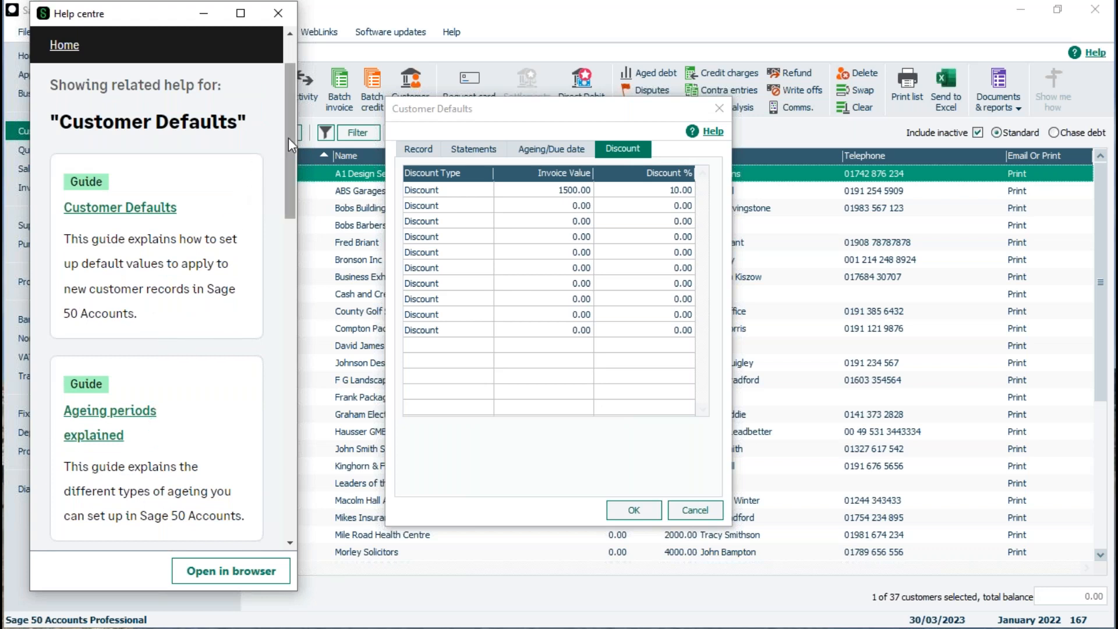
pyautogui.click(278, 13)
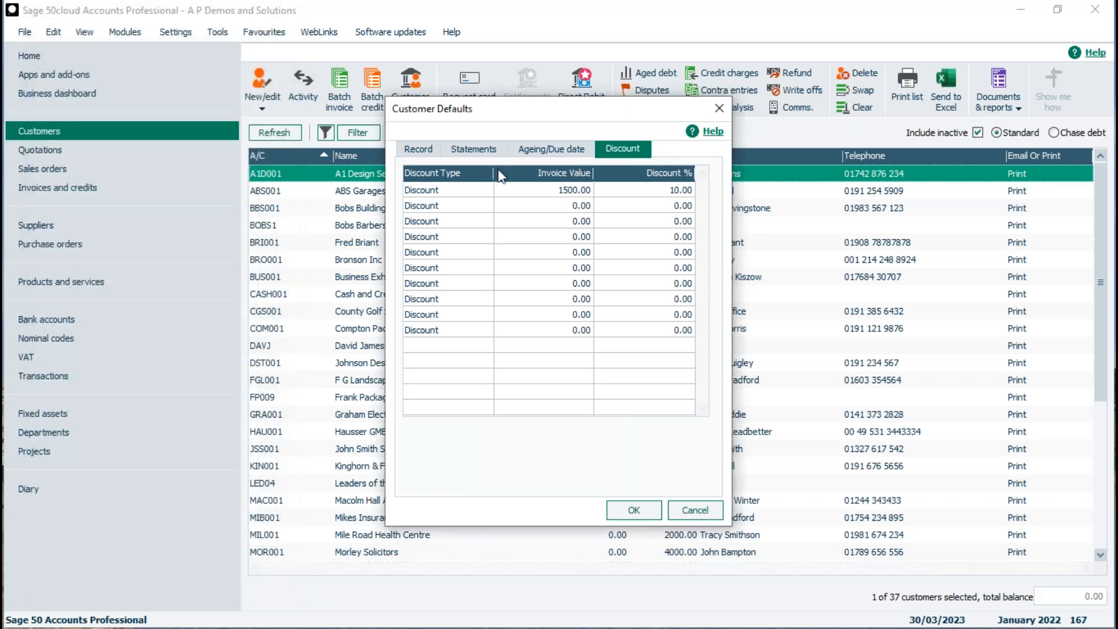
# Confirm Invoice Value as the discount type on the Record tab, then save the Customer Defaults.
pyautogui.click(423, 153)
pyautogui.click(629, 362)
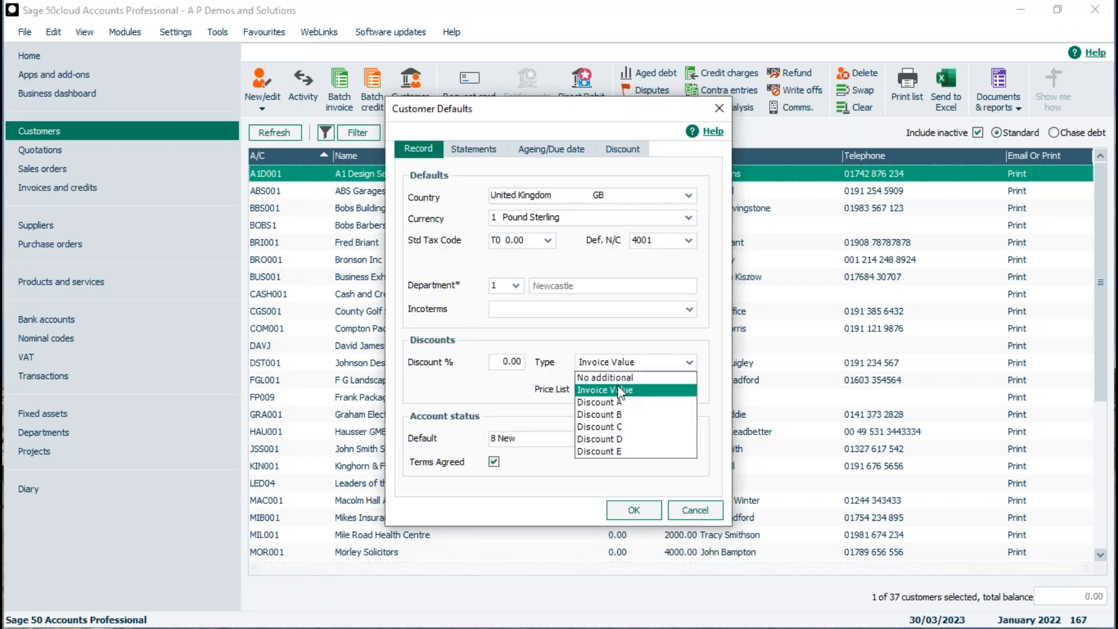
pyautogui.click(635, 151)
pyautogui.click(635, 151)
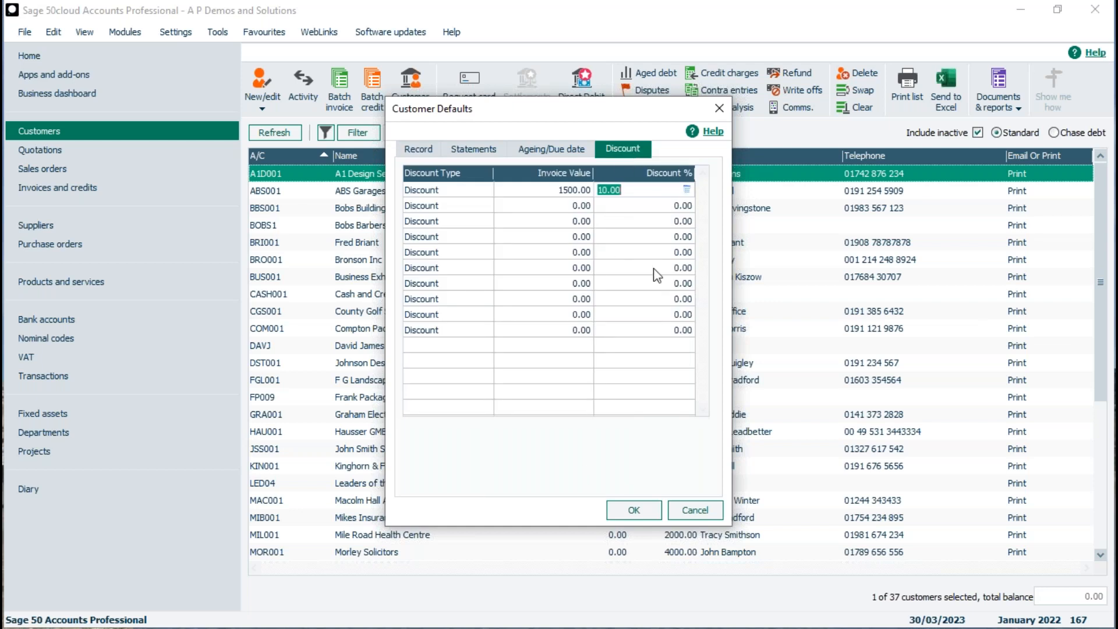
pyautogui.click(633, 511)
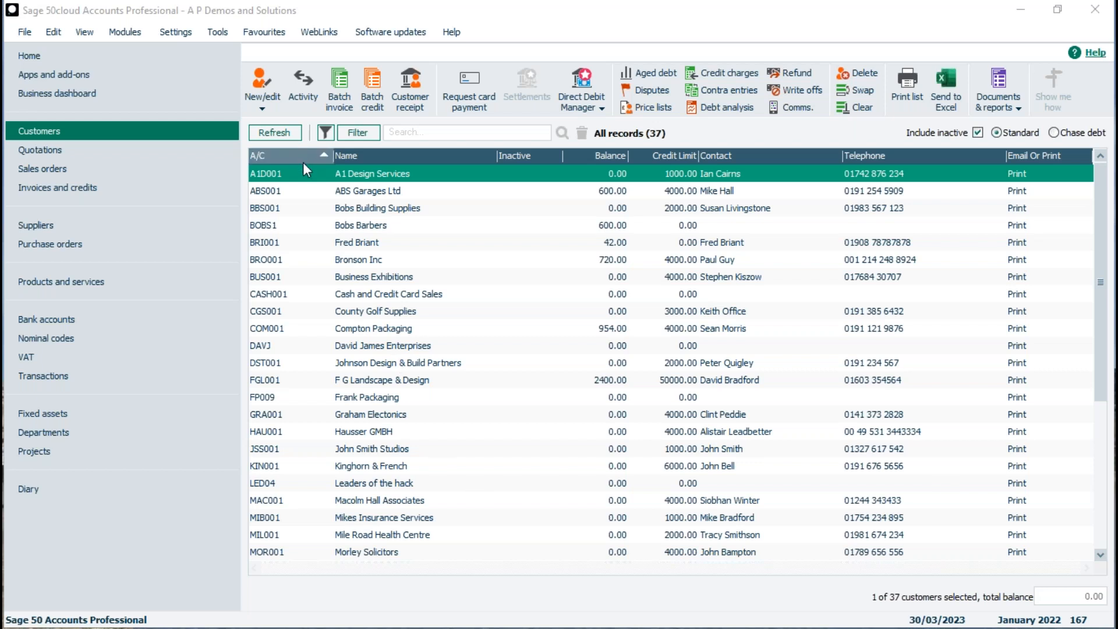
# Create a new customer record with A/C and company name TEST.
pyautogui.click(262, 108)
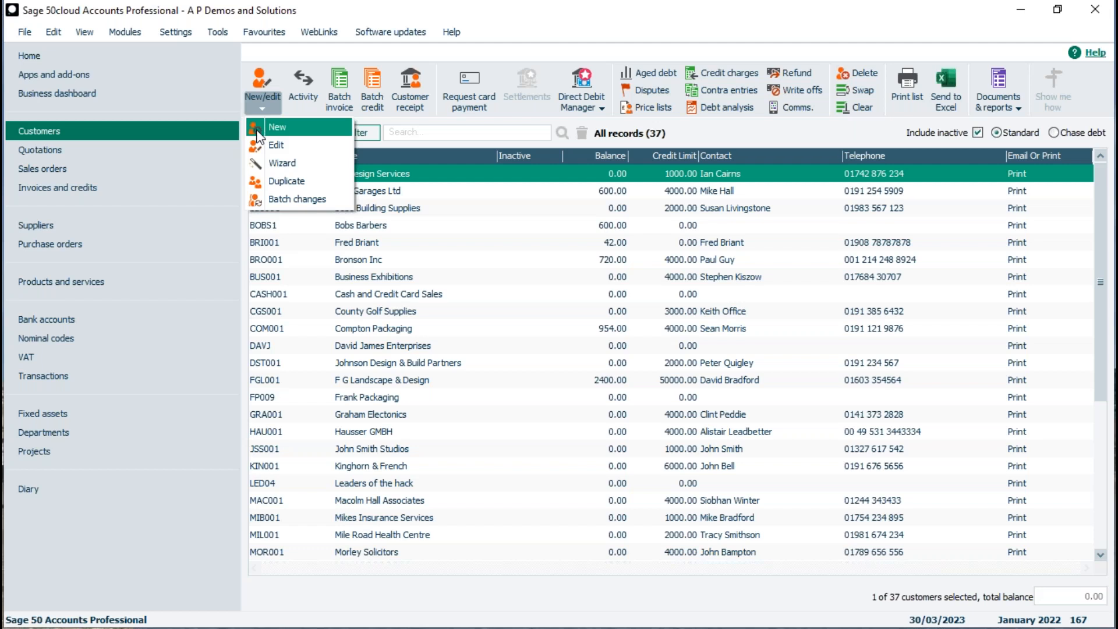
pyautogui.click(258, 133)
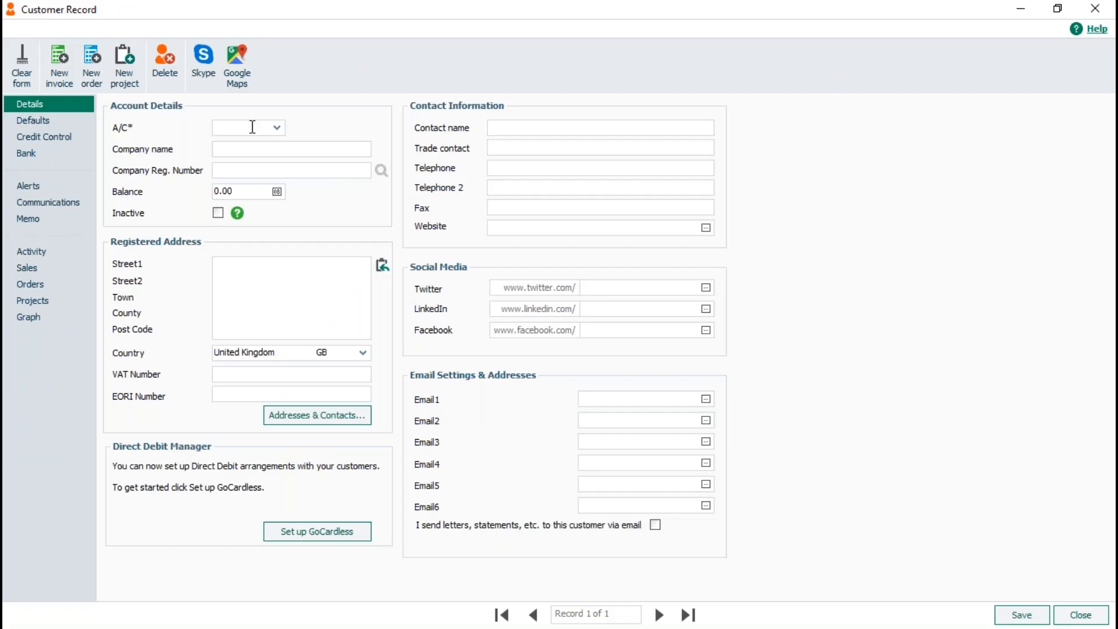
pyautogui.write('TEST')
pyautogui.click(262, 149)
pyautogui.write('TEST')
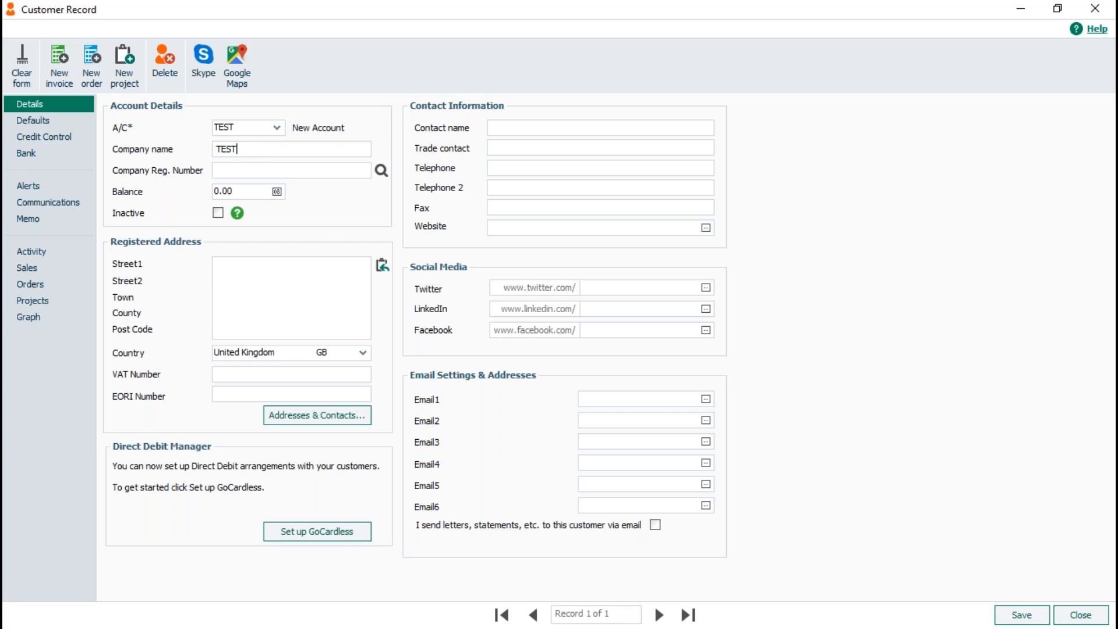
# Select the four address lines in the Word document, then minimise Word.
pyautogui.hotkey('alt', 'Tab')
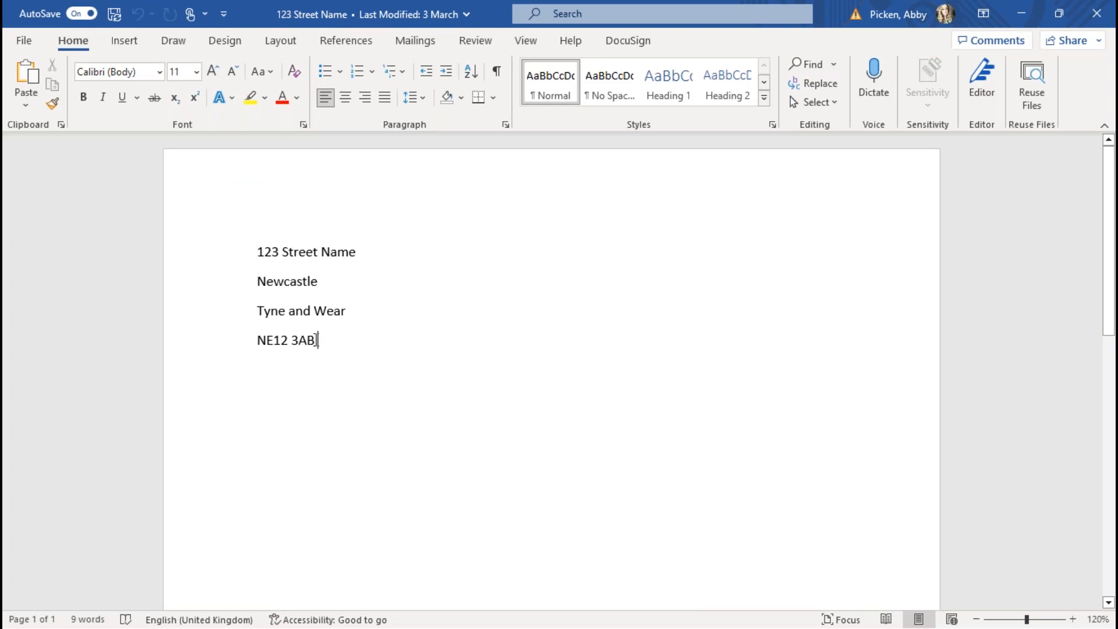
pyautogui.moveTo(318, 341); pyautogui.dragTo(247, 257)
pyautogui.hotkey('ctrl', 'c')
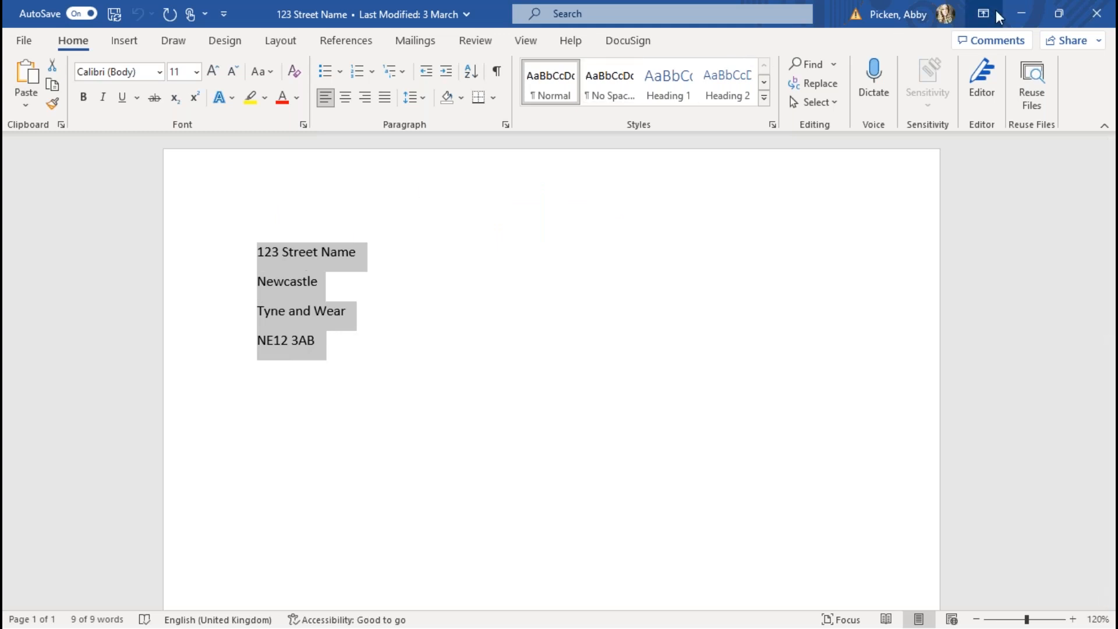
pyautogui.click(1019, 12)
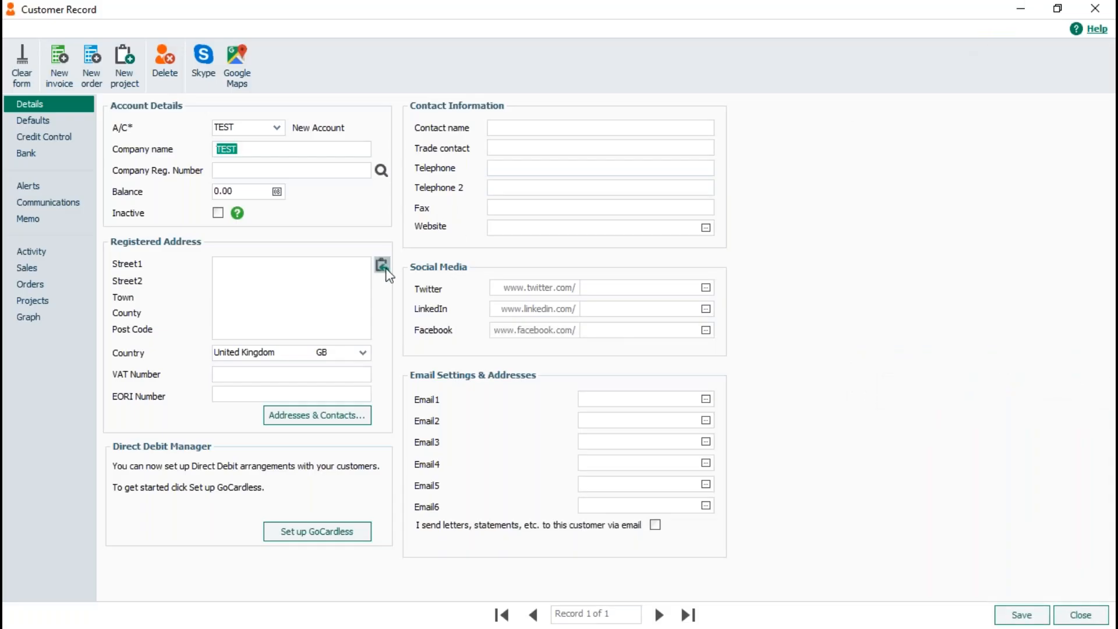
# Paste the Newcastle address into the TEST customer, add an Email1 address, check Defaults, and save.
pyautogui.click(382, 265)
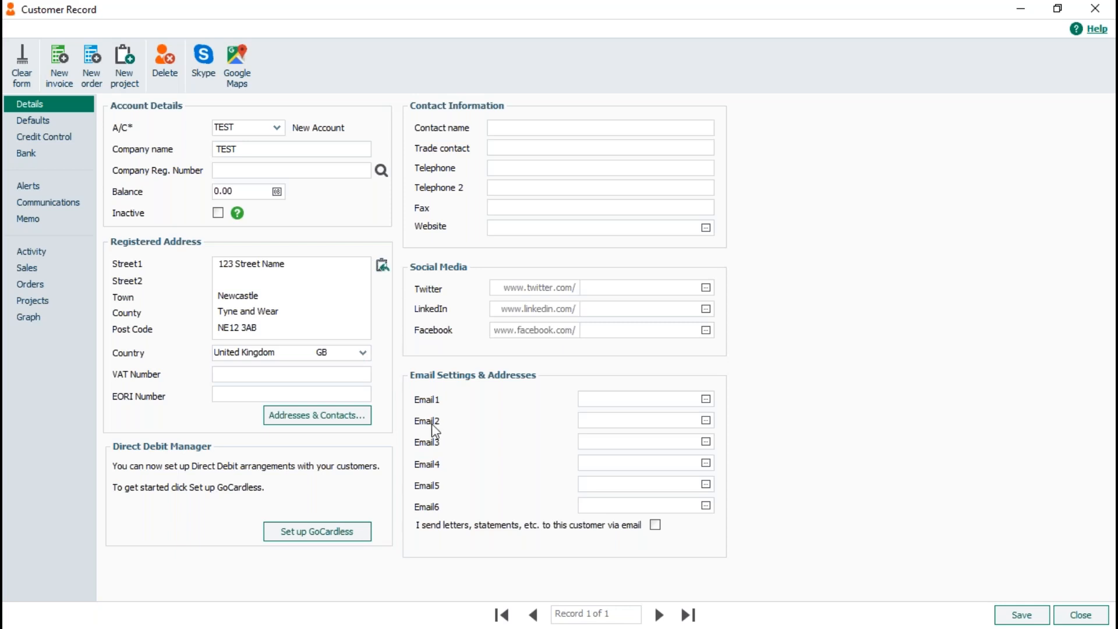
pyautogui.click(595, 399)
pyautogui.write('TEST')
pyautogui.press('BackSpace')
pyautogui.press('BackSpace')
pyautogui.press('BackSpace')
pyautogui.write('est@sage.com')
pyautogui.click(44, 124)
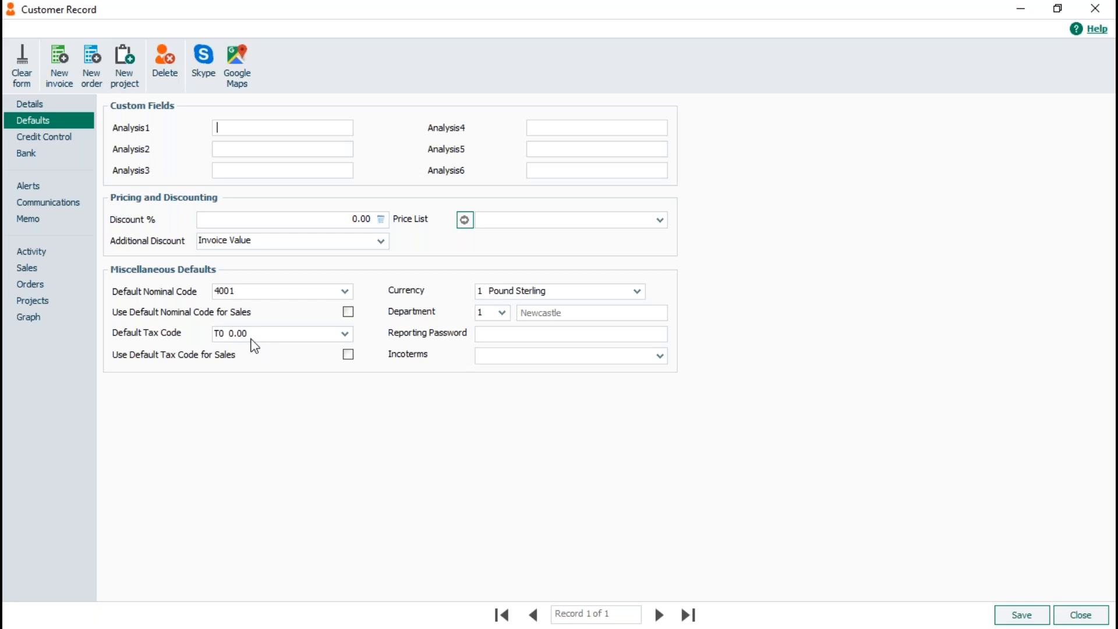
pyautogui.click(1017, 618)
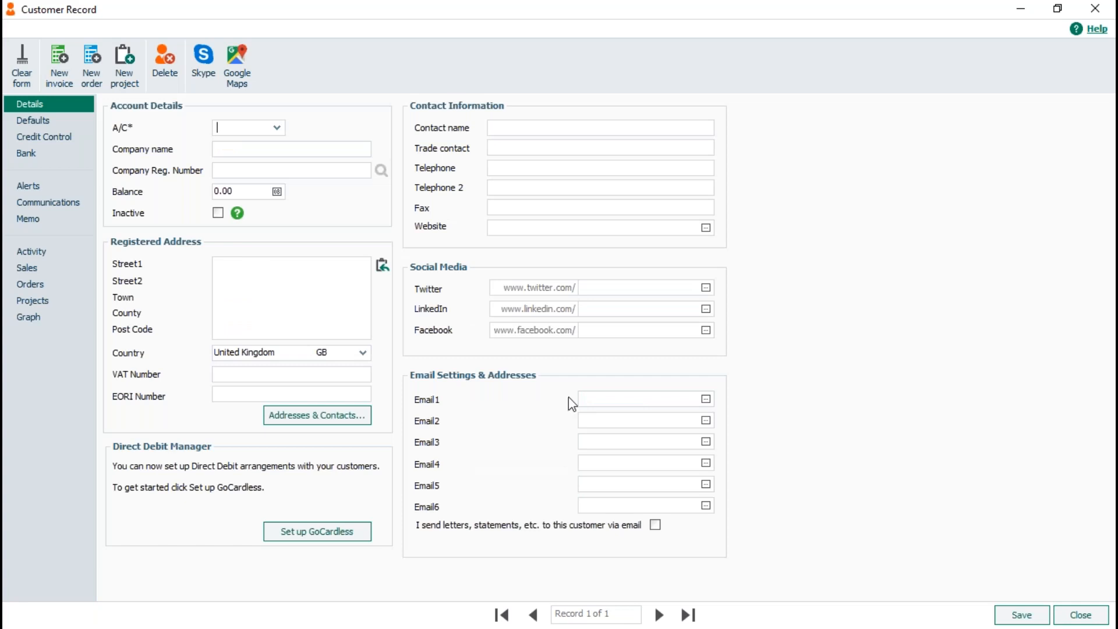
# Close the customer record, select TEST in the list, and start a new product invoice.
pyautogui.click(1075, 618)
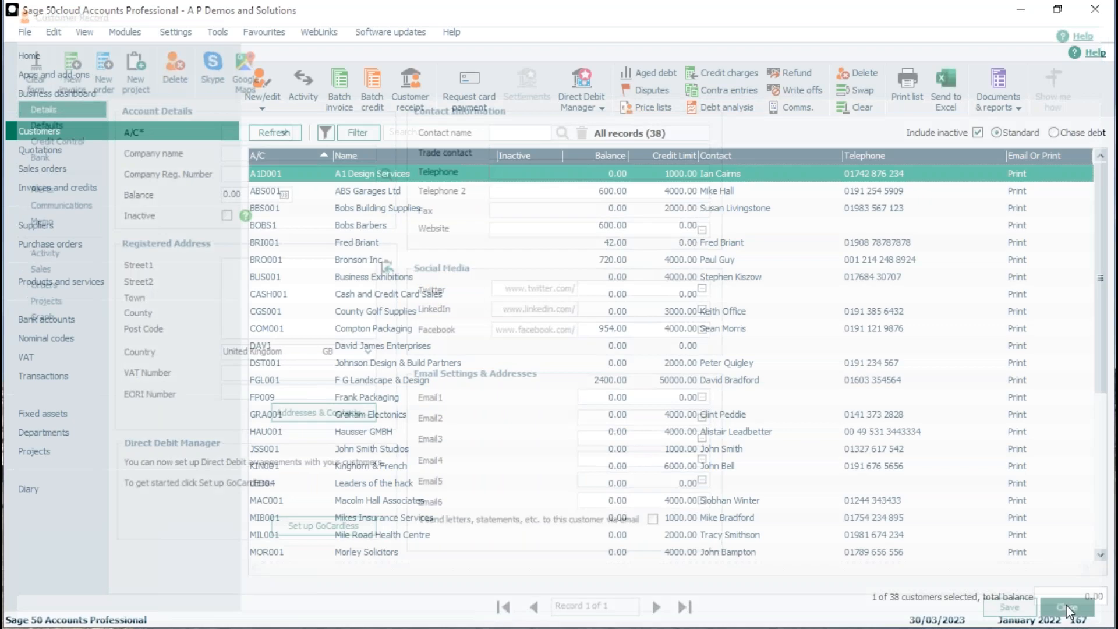
pyautogui.moveTo(1102, 259); pyautogui.dragTo(1102, 414)
pyautogui.click(360, 485)
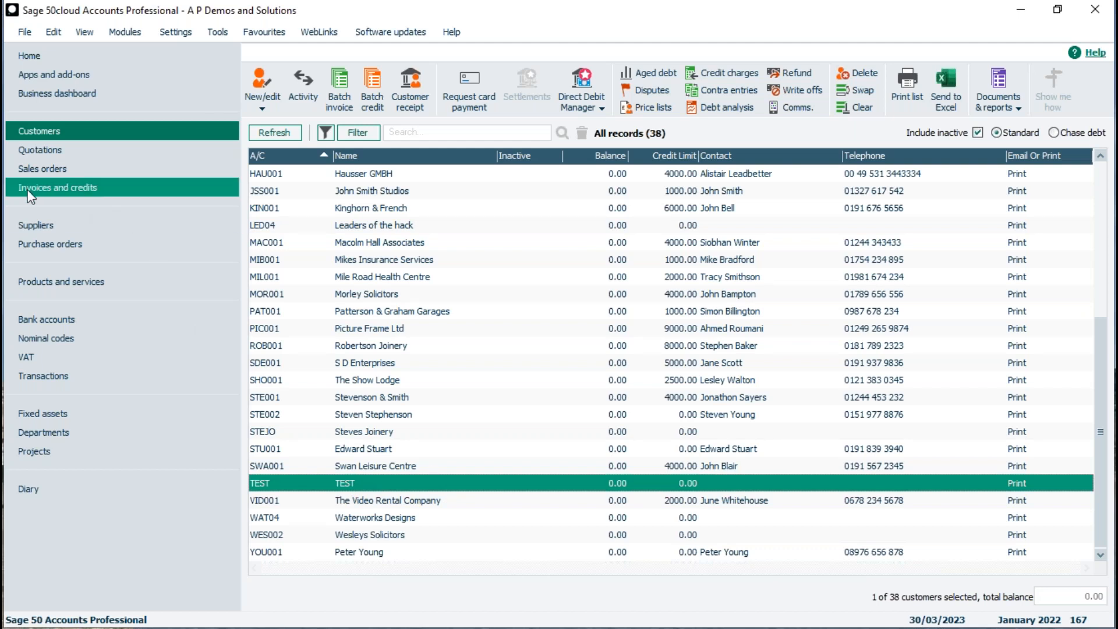
pyautogui.click(14, 196)
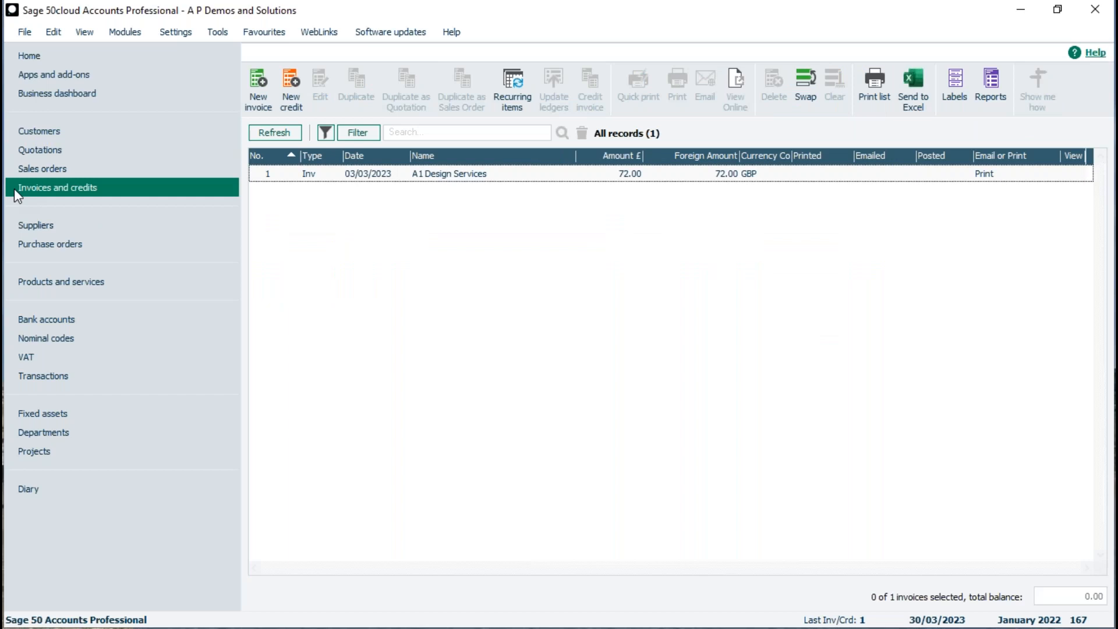
pyautogui.click(256, 92)
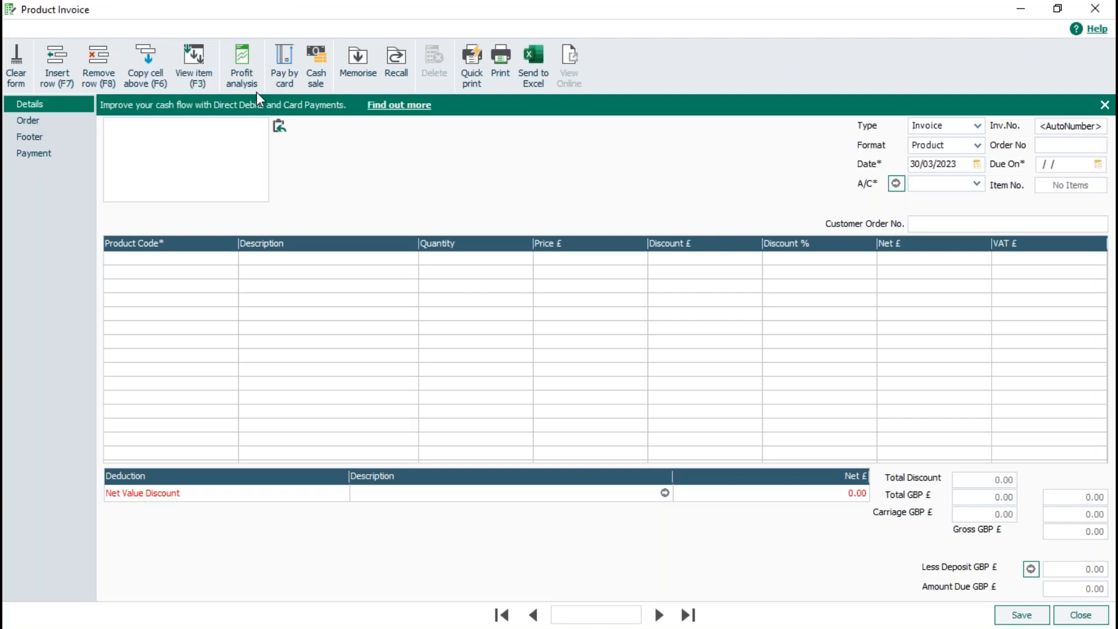
# Address the invoice to TEST and add Antivirus Software as the first line.
pyautogui.write('TEST')
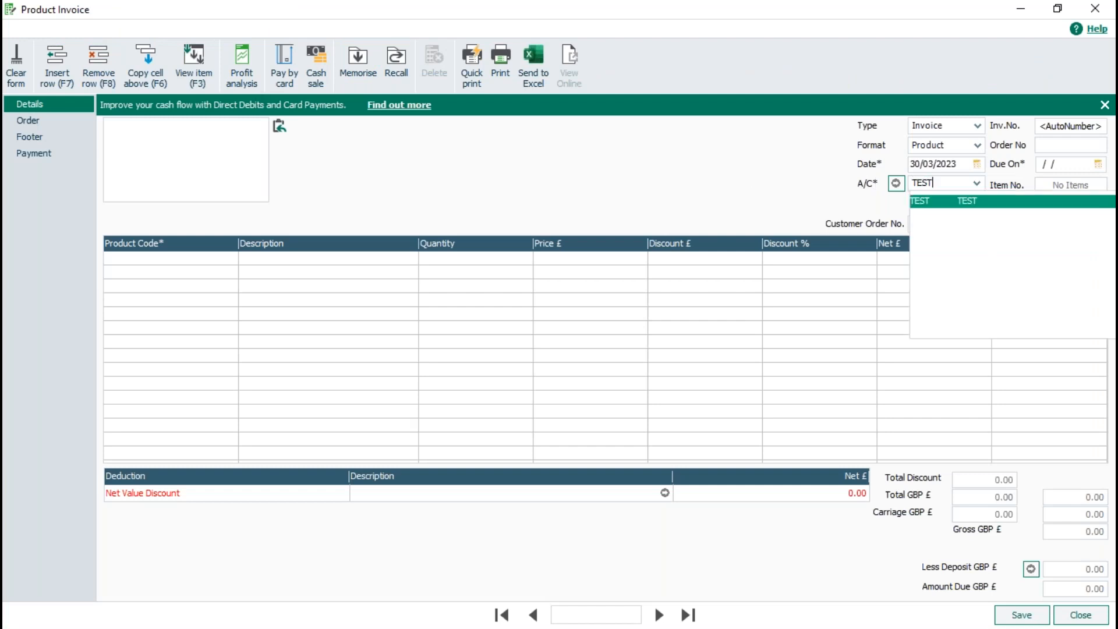
pyautogui.press('Tab')
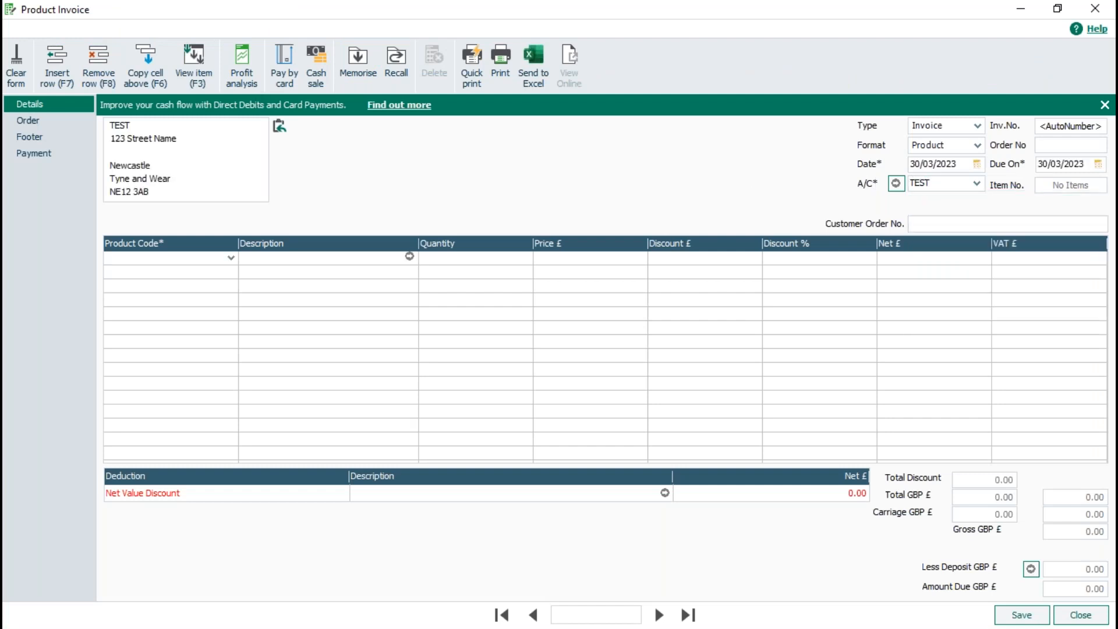
pyautogui.click(230, 257)
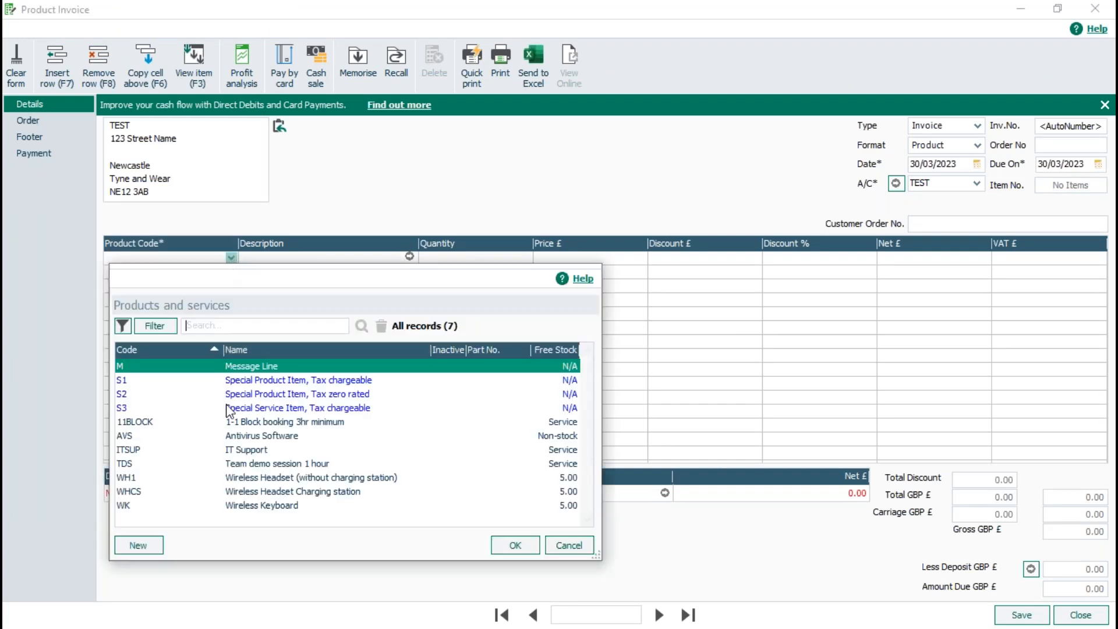
pyautogui.click(248, 434)
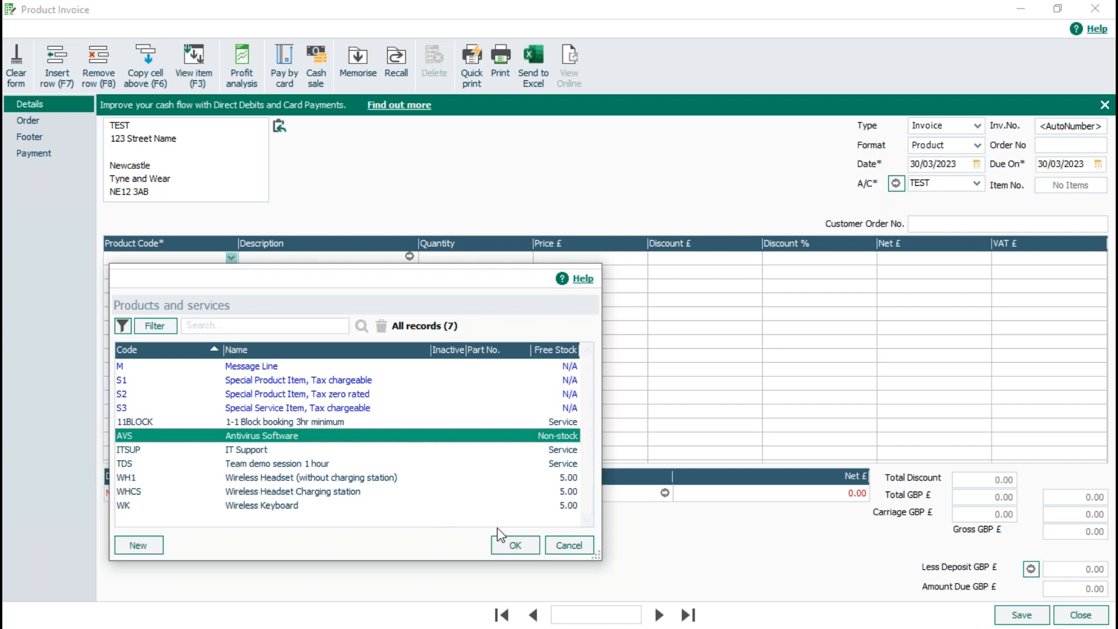
pyautogui.click(504, 544)
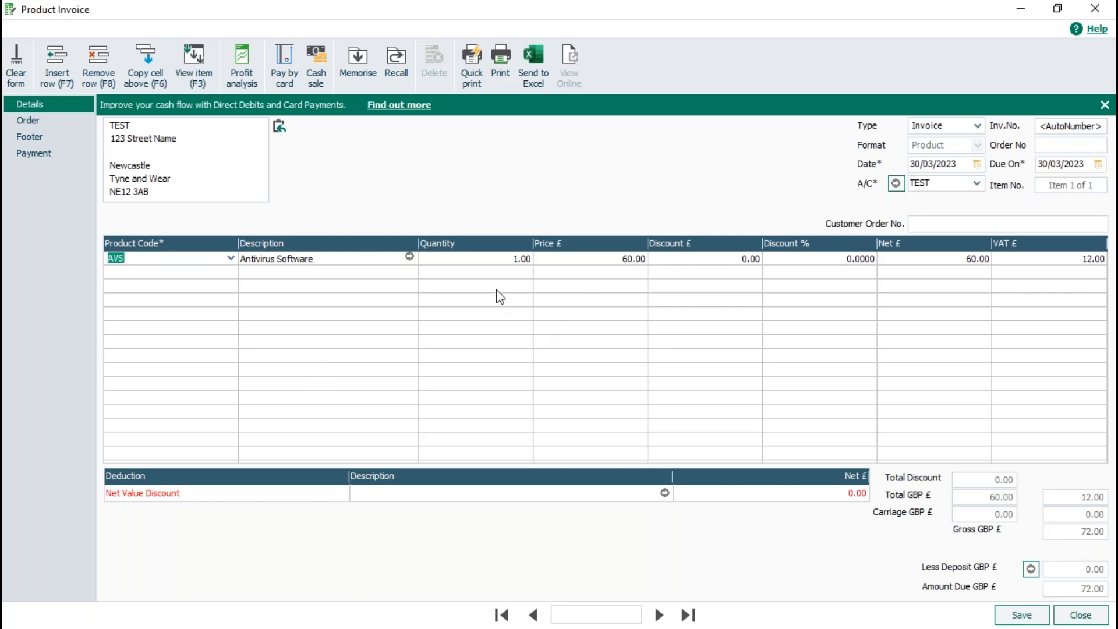
# Set the Antivirus Software quantity to 50, acknowledge the discount notice, and save the invoice.
pyautogui.click(489, 256)
pyautogui.write('50')
pyautogui.click(581, 270)
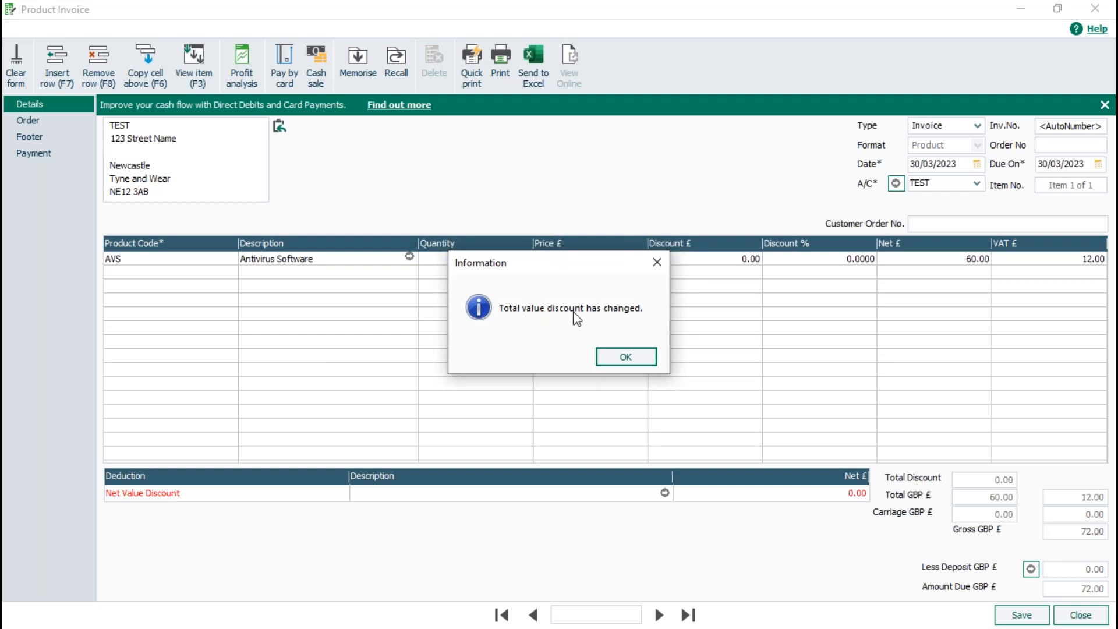
pyautogui.click(621, 365)
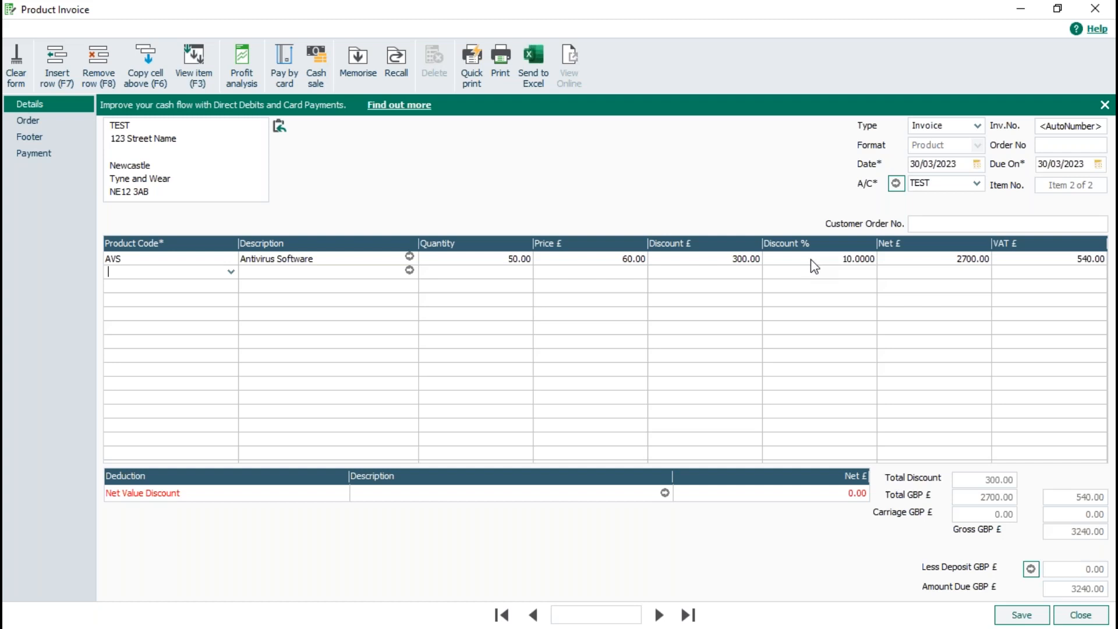
pyautogui.click(1008, 616)
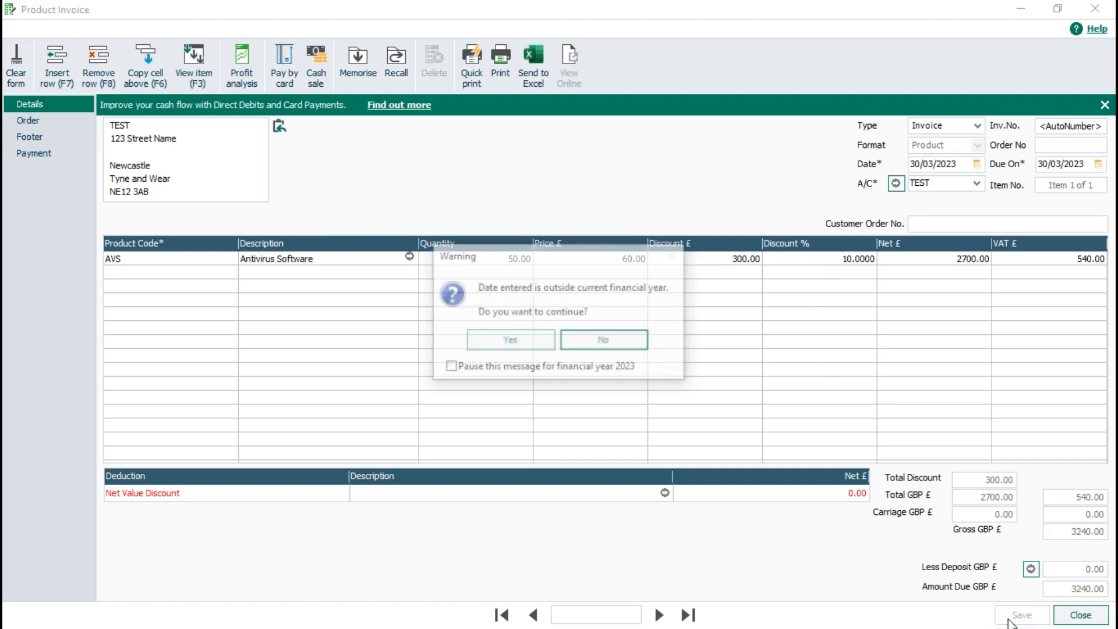
# Confirm the out-of-year save, then post invoice 2 for TEST (3240.00) to the ledgers.
pyautogui.click(480, 339)
pyautogui.click(1063, 619)
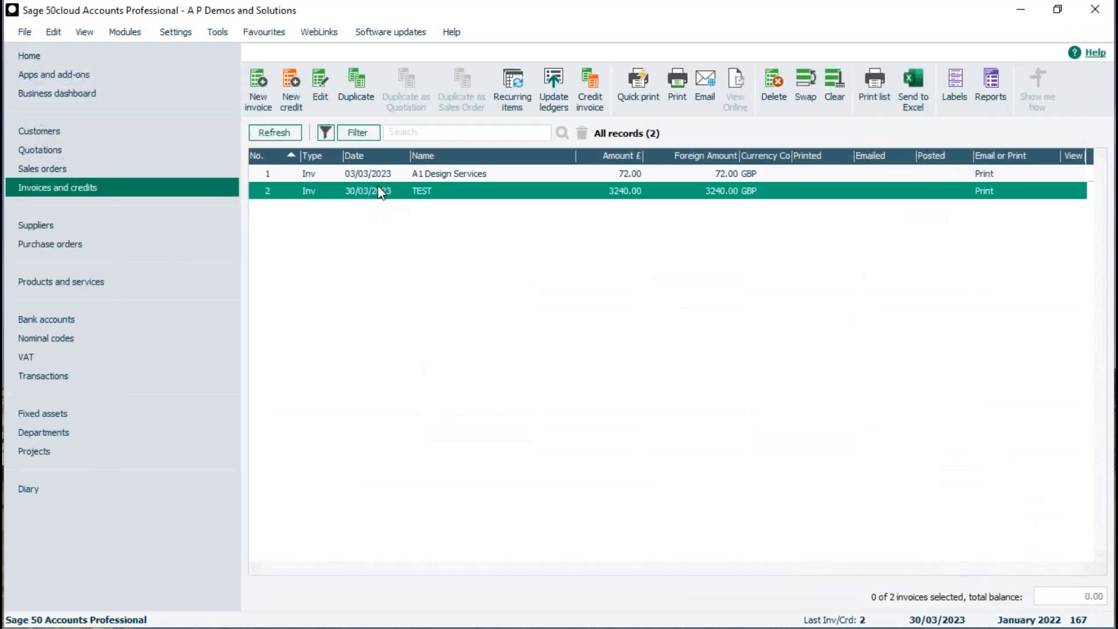
pyautogui.click(380, 192)
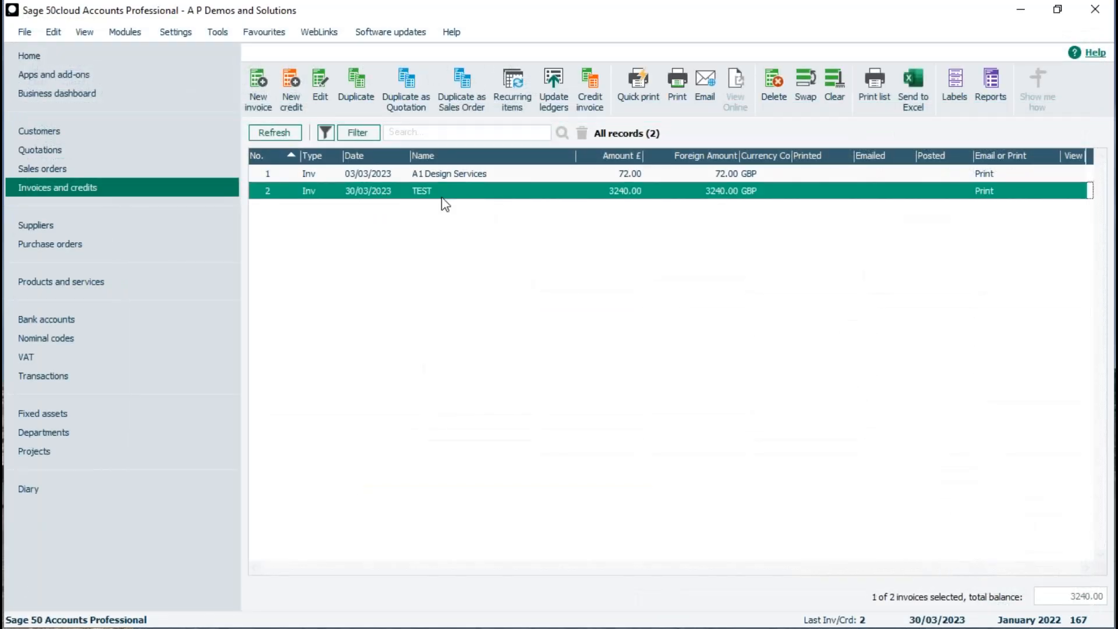
pyautogui.click(554, 79)
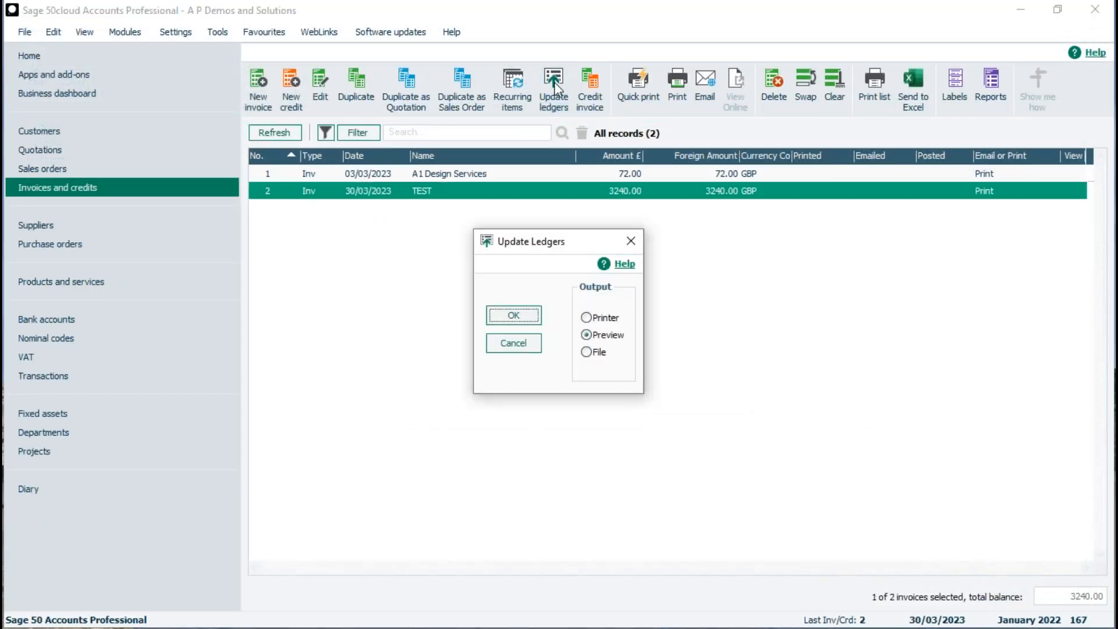
pyautogui.click(515, 319)
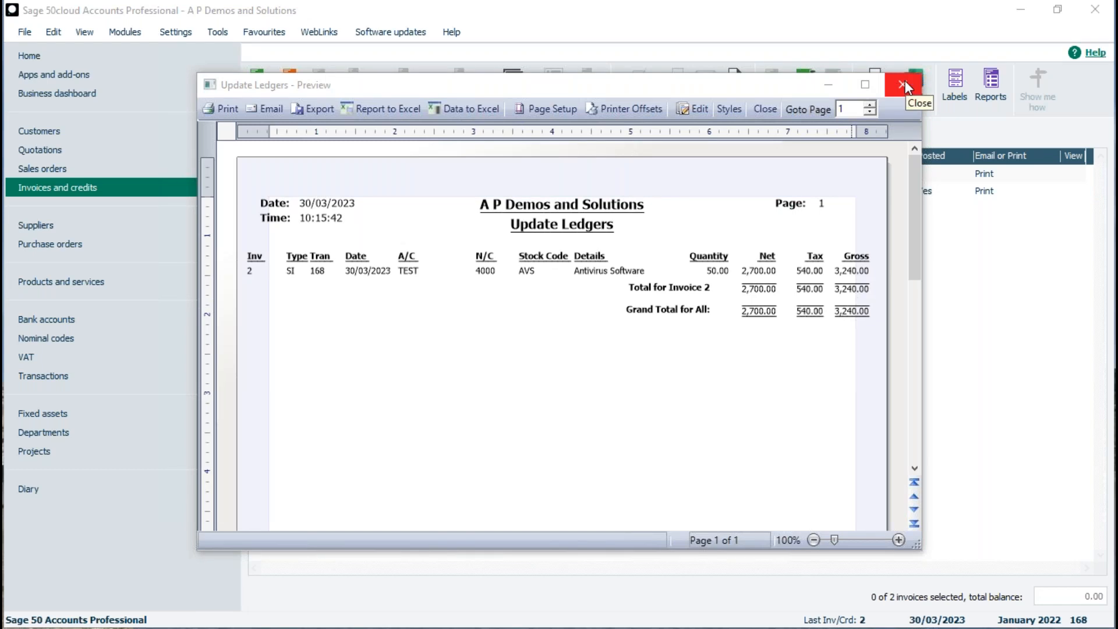
pyautogui.click(905, 81)
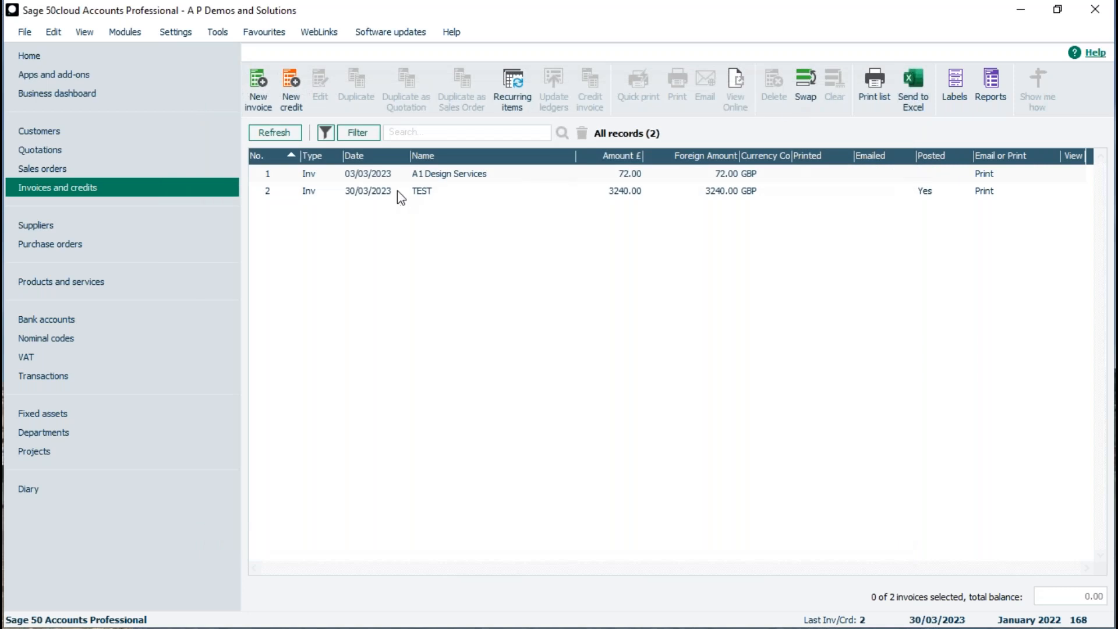
# Review the Discounts tab of Invoice & Order Defaults and close it unchanged.
pyautogui.click(171, 33)
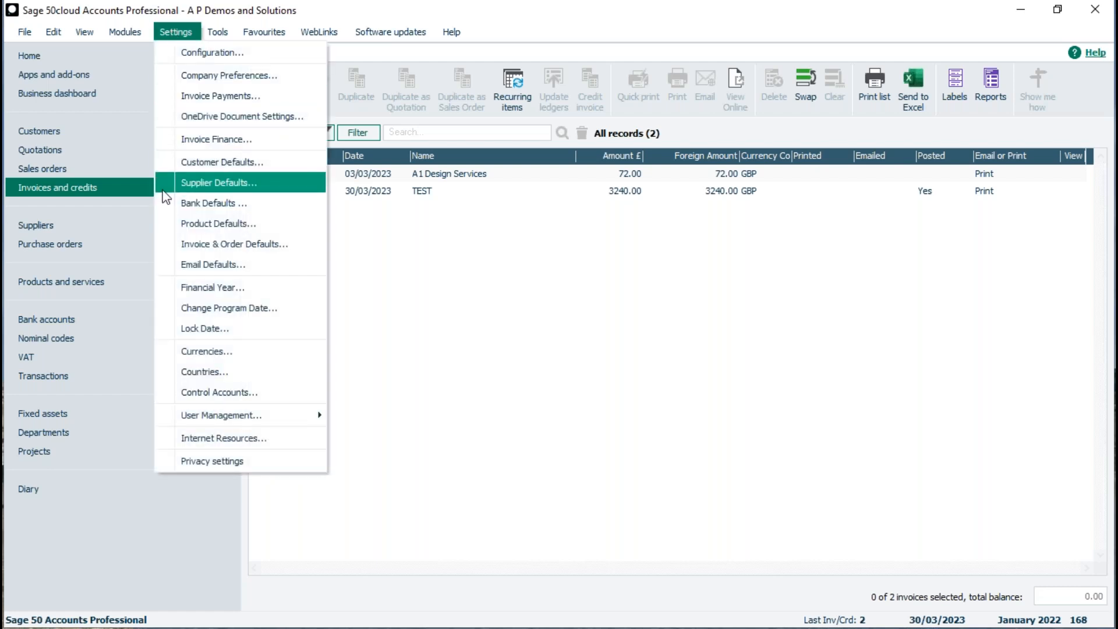
pyautogui.click(167, 244)
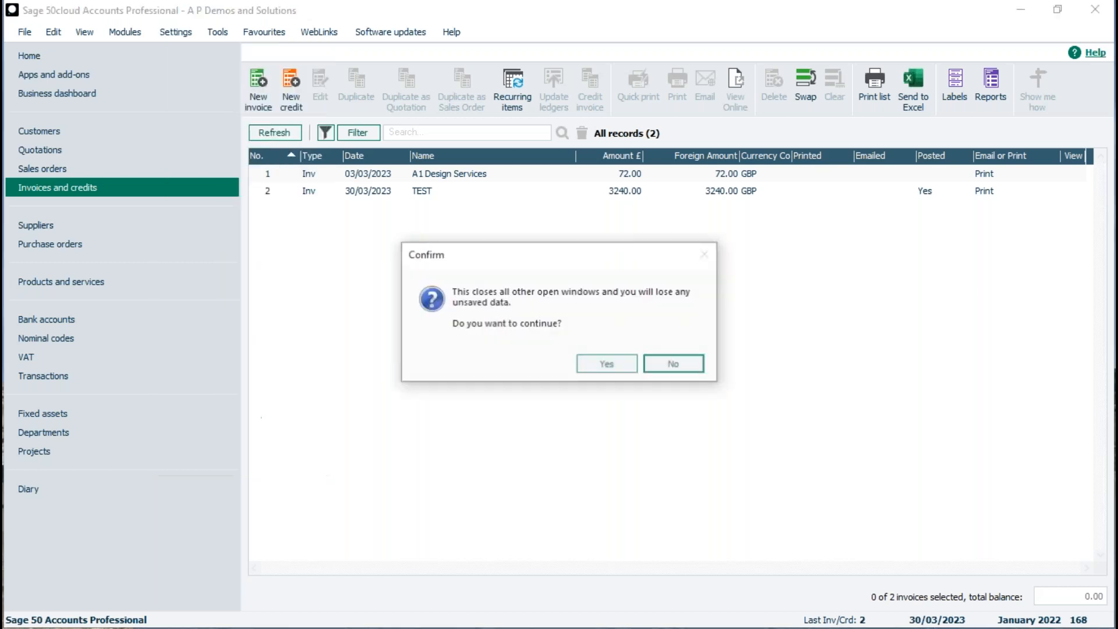
pyautogui.click(588, 370)
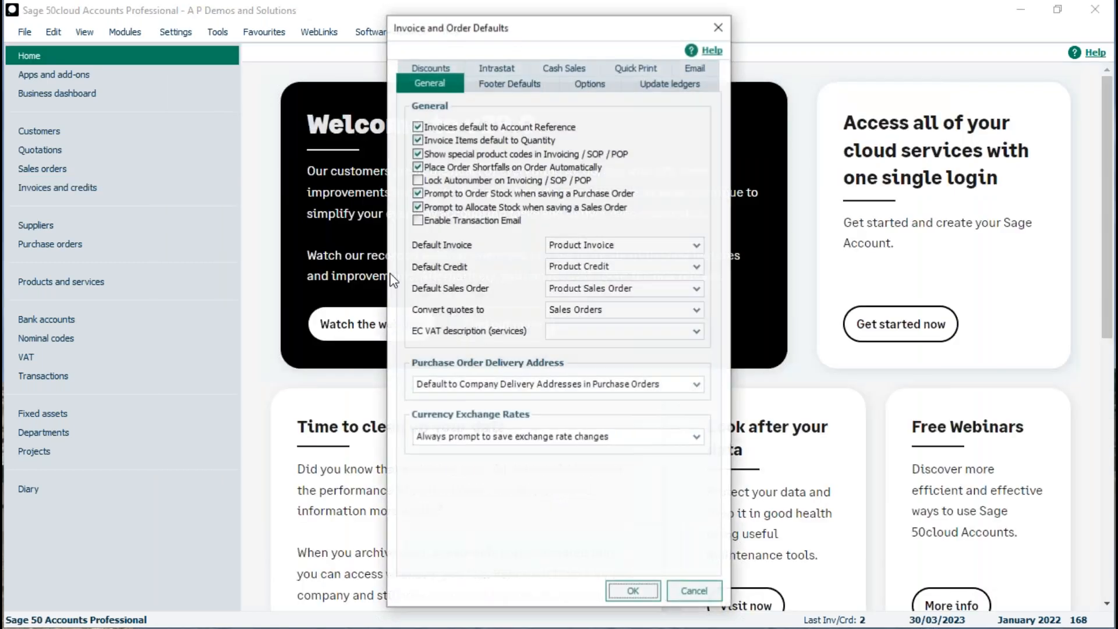
pyautogui.click(434, 68)
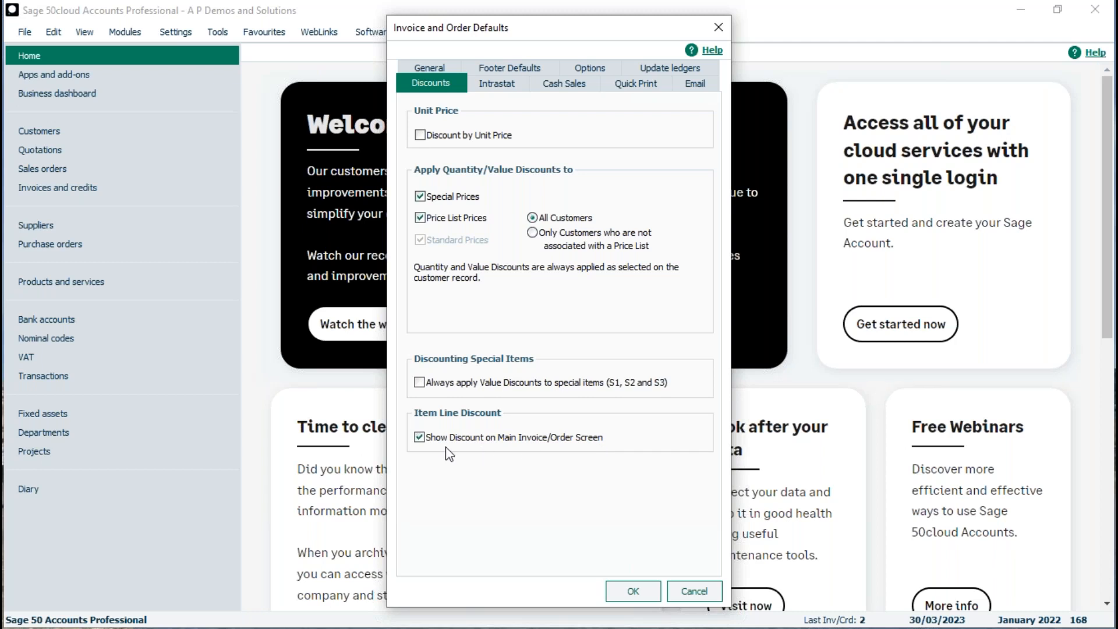
pyautogui.click(627, 592)
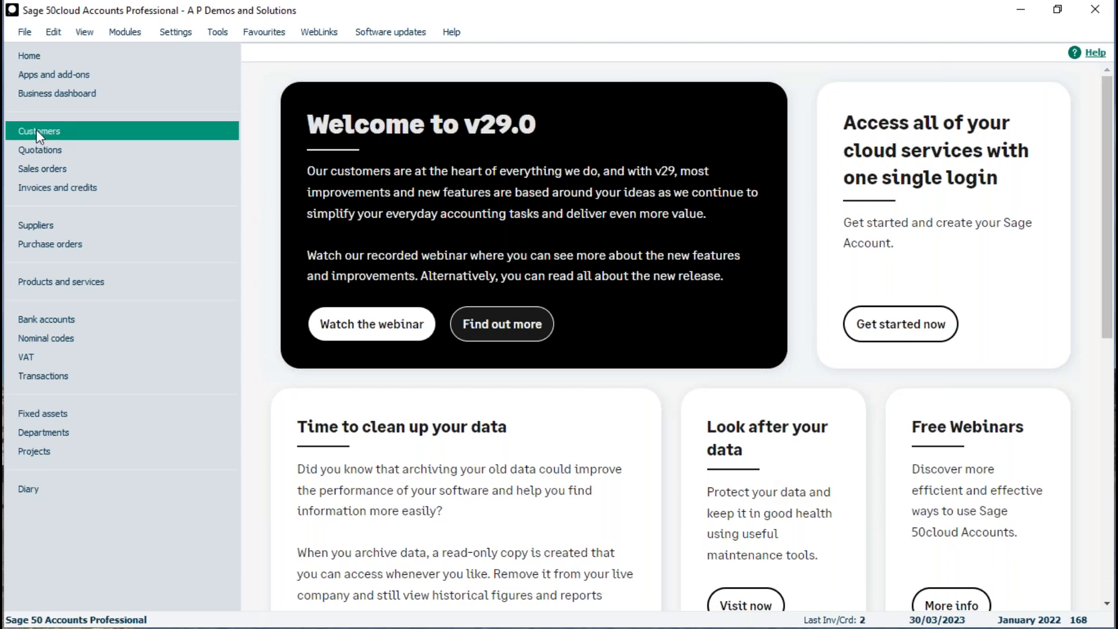
# Select TEST in the customer list and open the customer statement layouts.
pyautogui.click(96, 129)
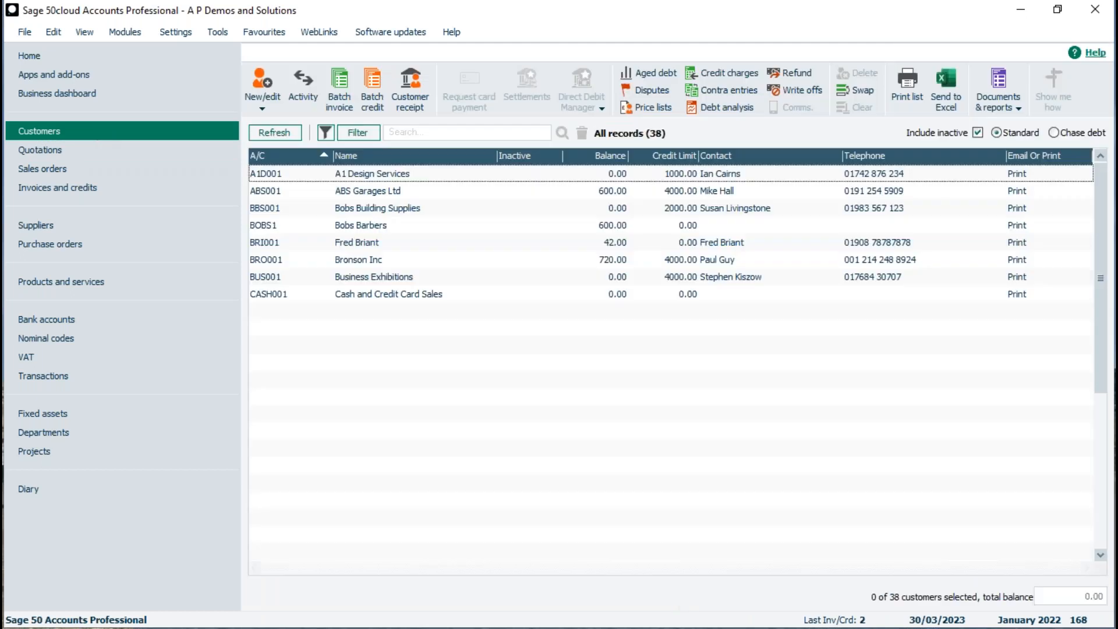
pyautogui.scroll(-5, 407, 243)
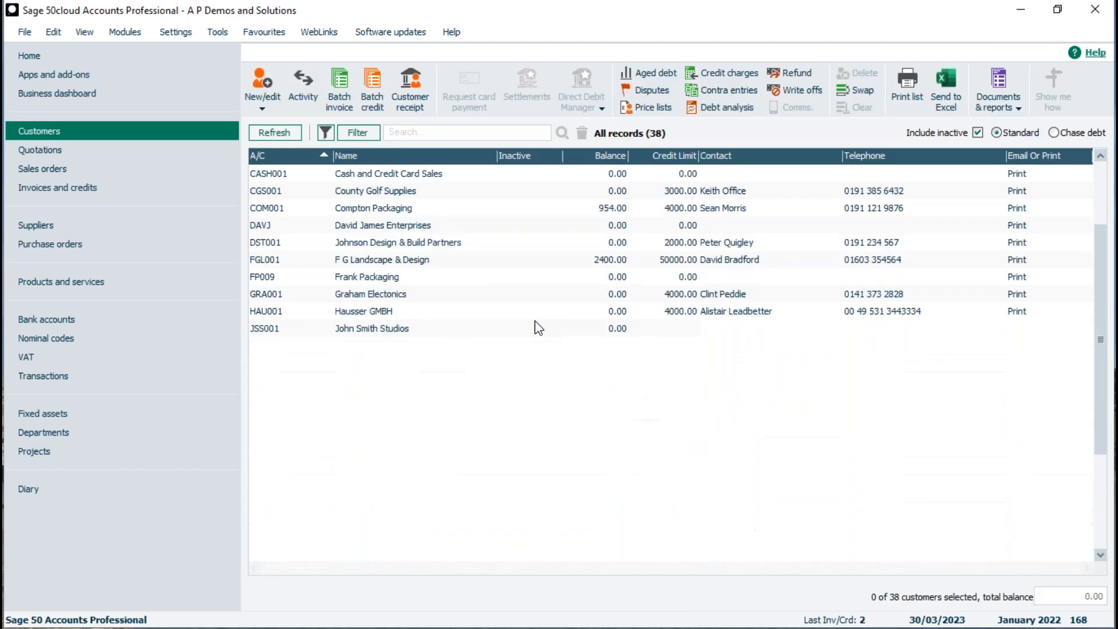
pyautogui.click(355, 500)
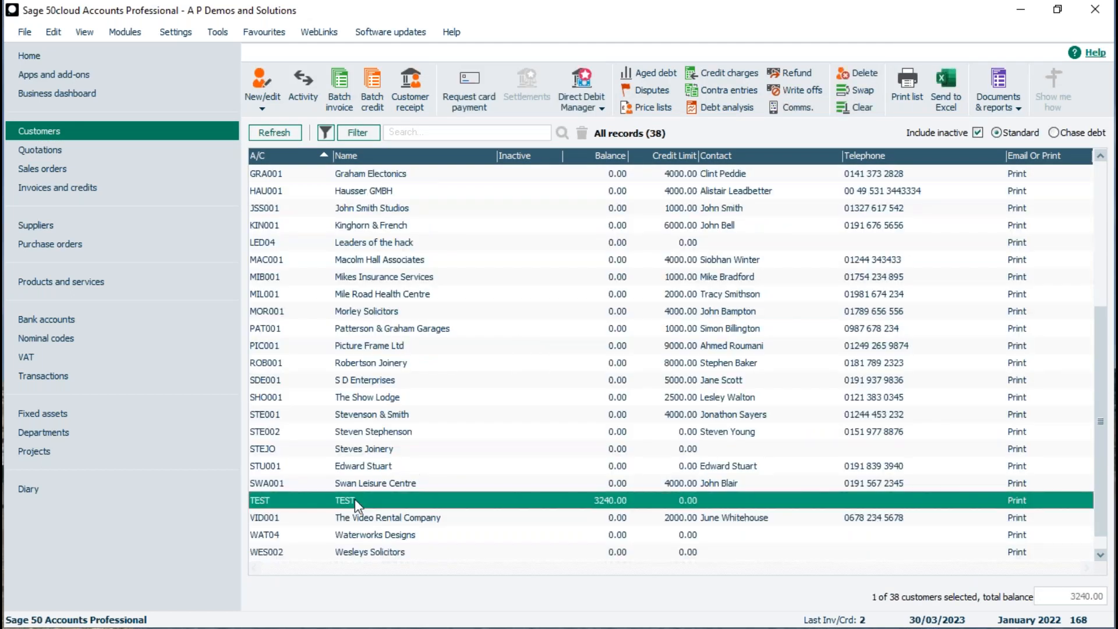
pyautogui.click(1005, 100)
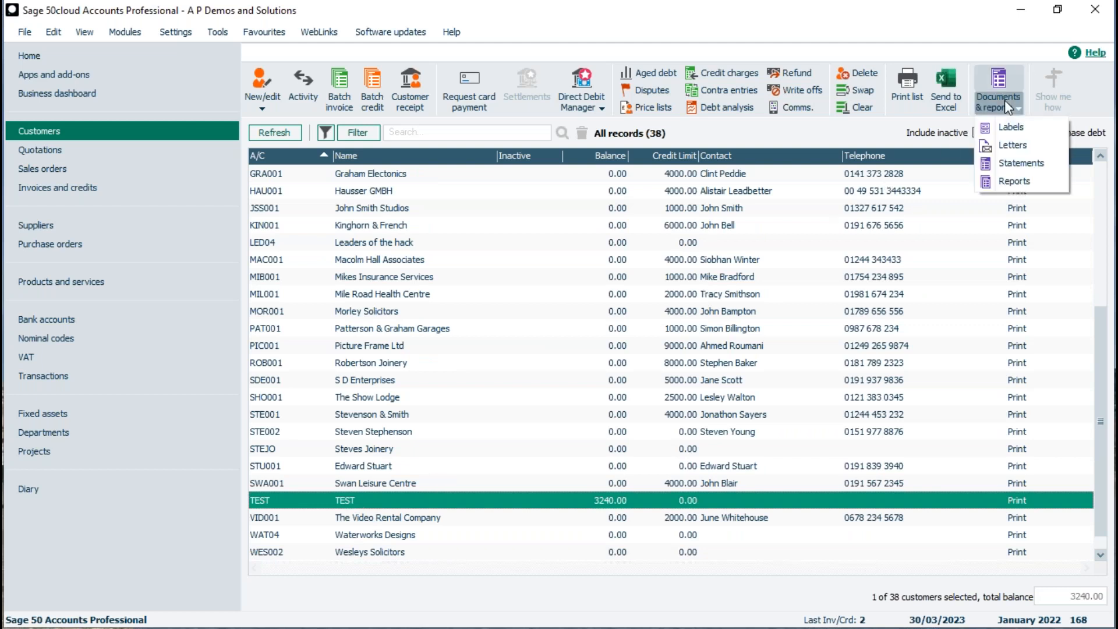
pyautogui.click(1013, 164)
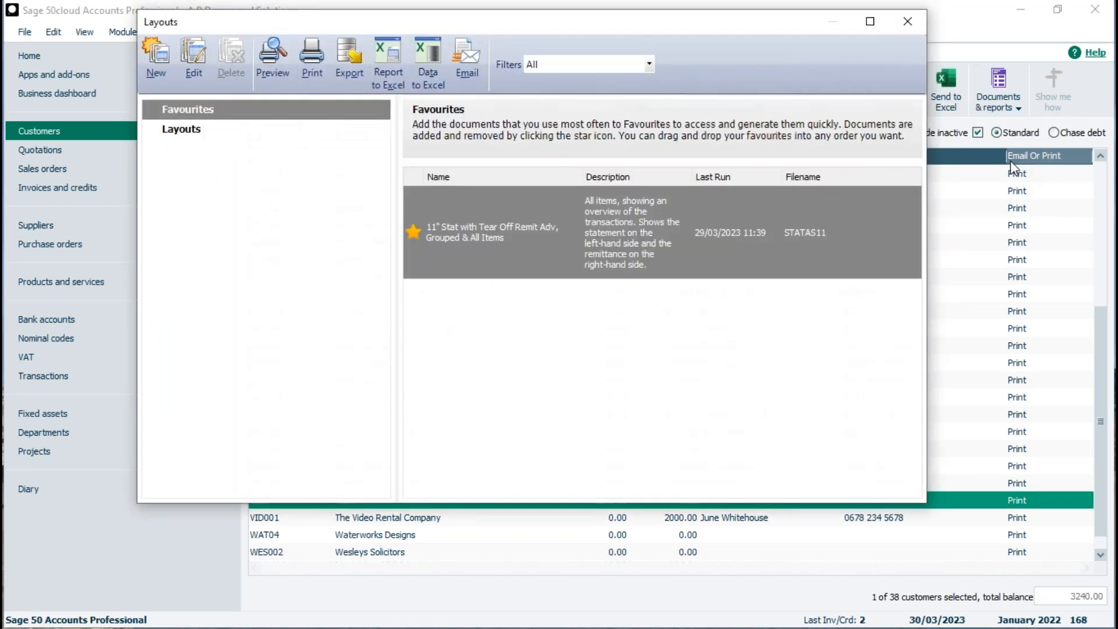
# Preview the 11" tear-off remittance statement for TEST with the default date criteria.
pyautogui.moveTo(490, 240)
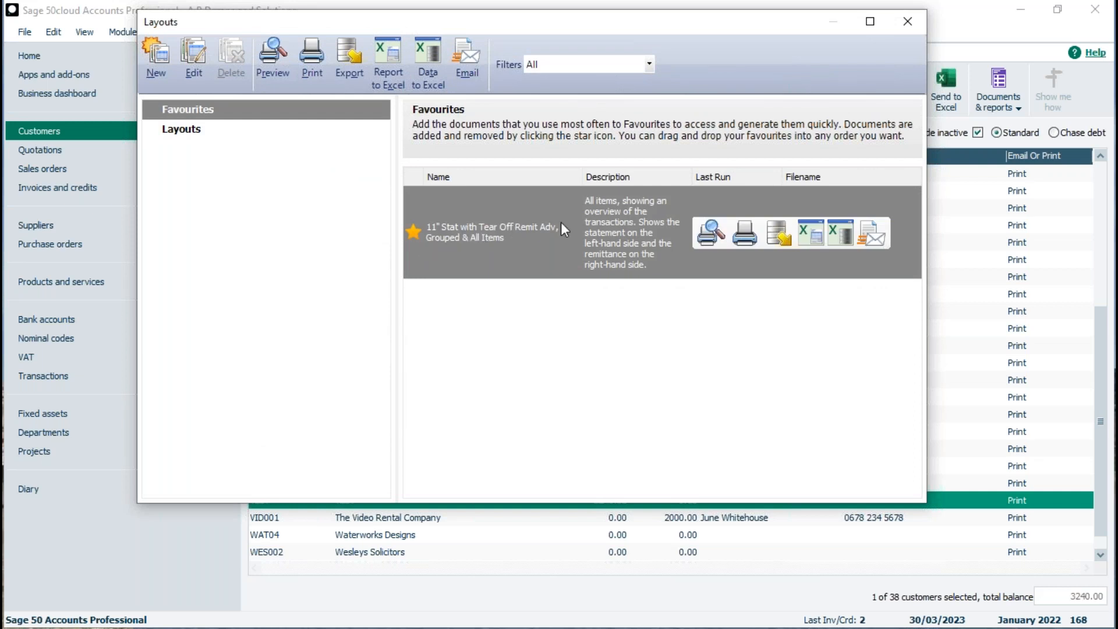
pyautogui.moveTo(711, 239)
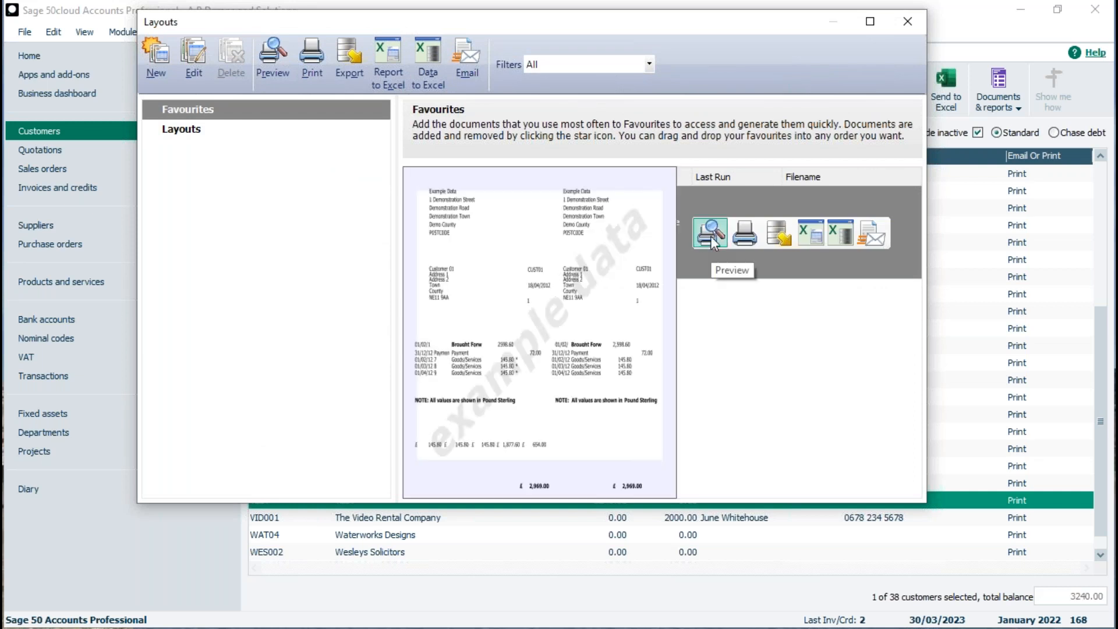
pyautogui.click(711, 234)
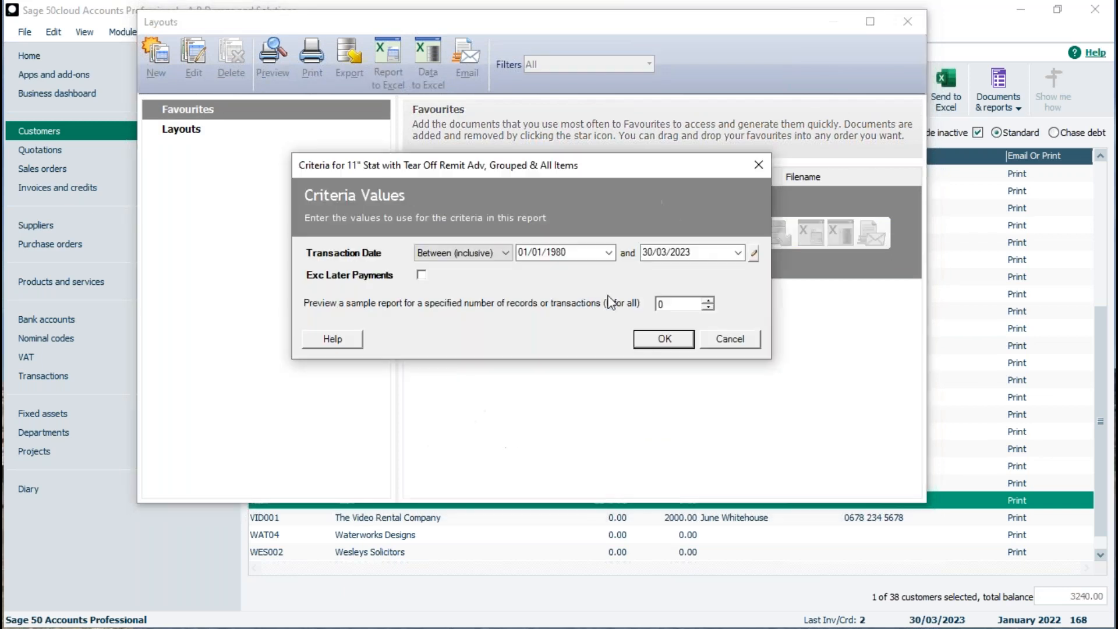
pyautogui.click(657, 342)
# Enlarge and zoom in on the statement showing 3240.00 goods provided, then close it.
pyautogui.click(863, 63)
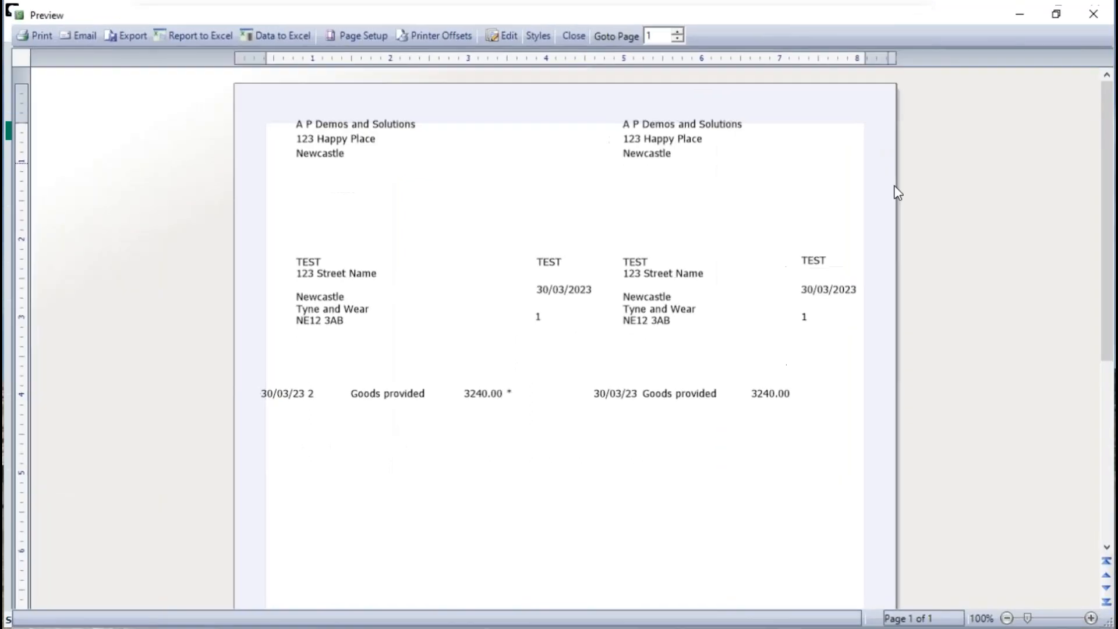
pyautogui.click(1093, 619)
pyautogui.click(1093, 618)
pyautogui.click(1093, 618)
pyautogui.click(1093, 619)
pyautogui.click(1092, 618)
pyautogui.click(1093, 619)
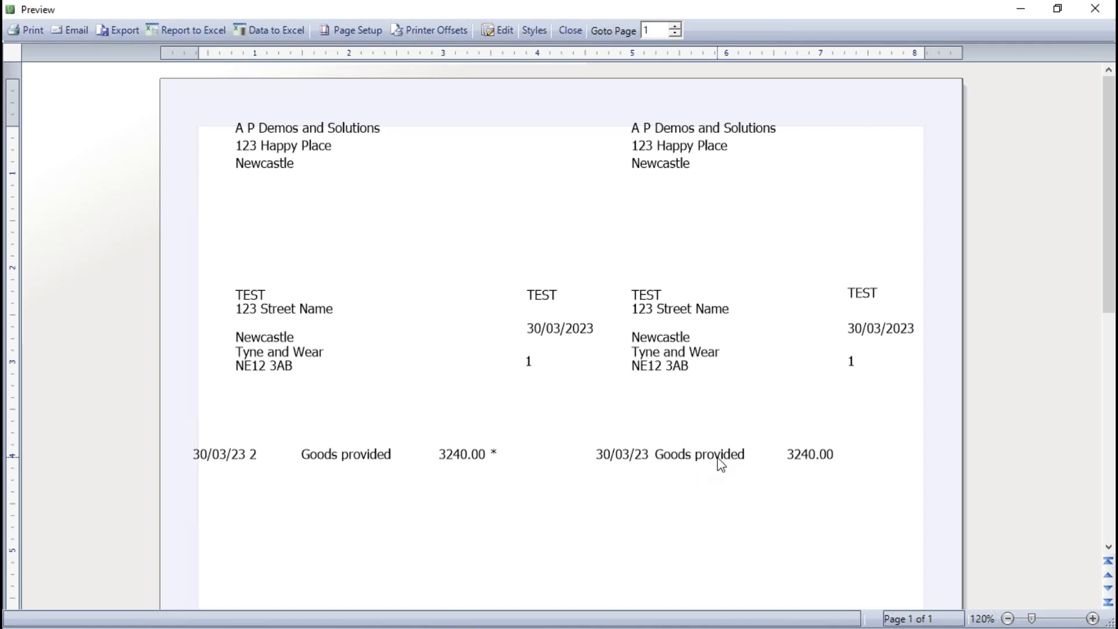
pyautogui.click(1089, 13)
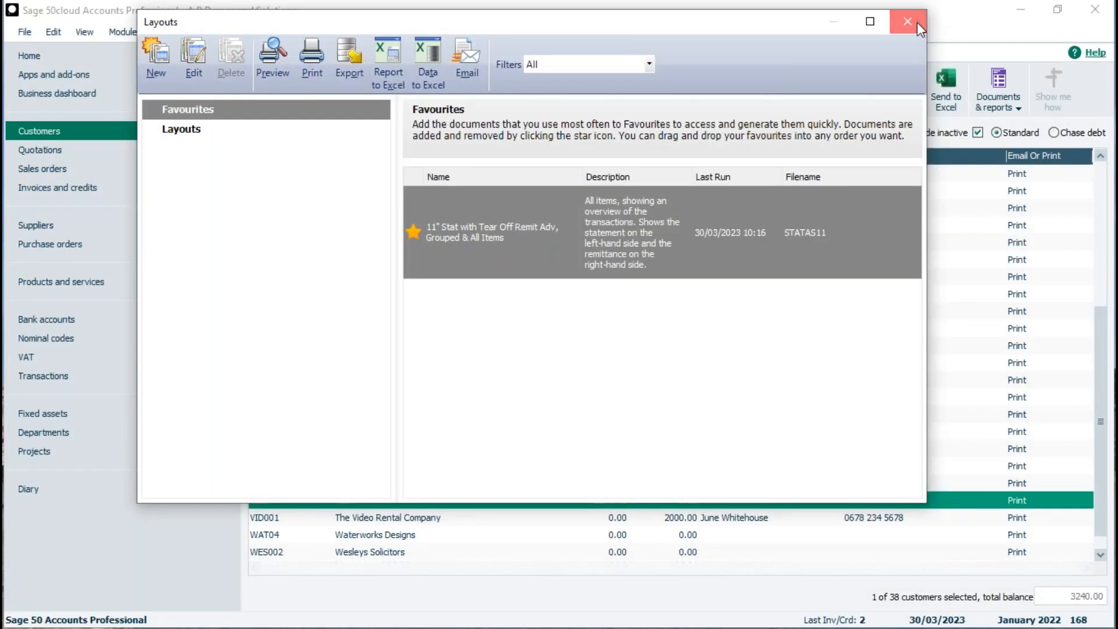
# Close the statement Layouts window and switch to the Bank accounts list.
pyautogui.click(907, 22)
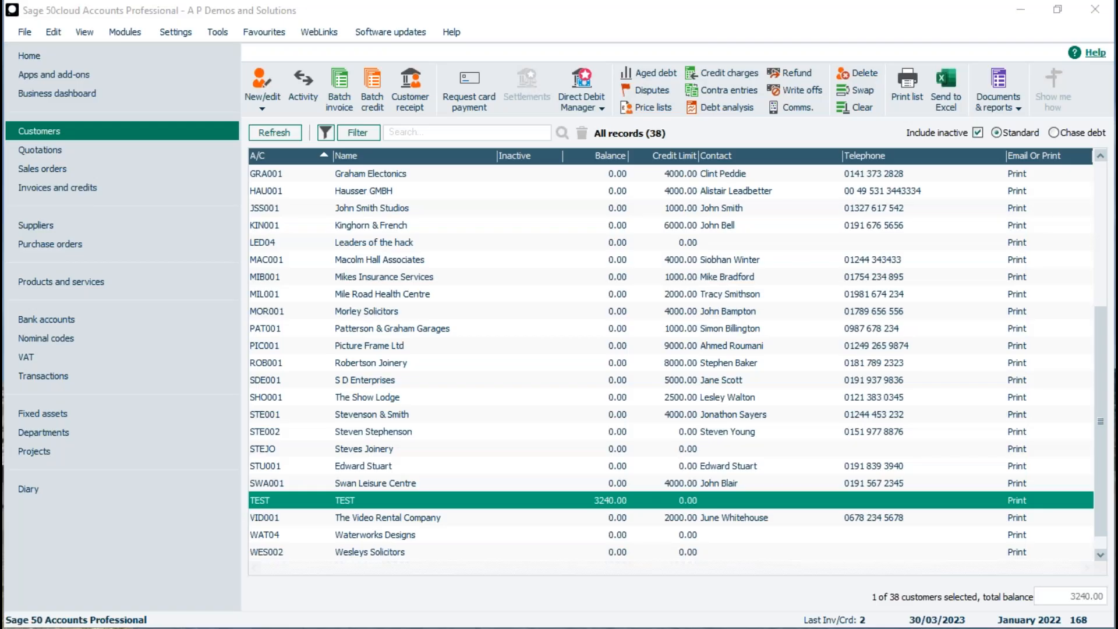
pyautogui.click(51, 320)
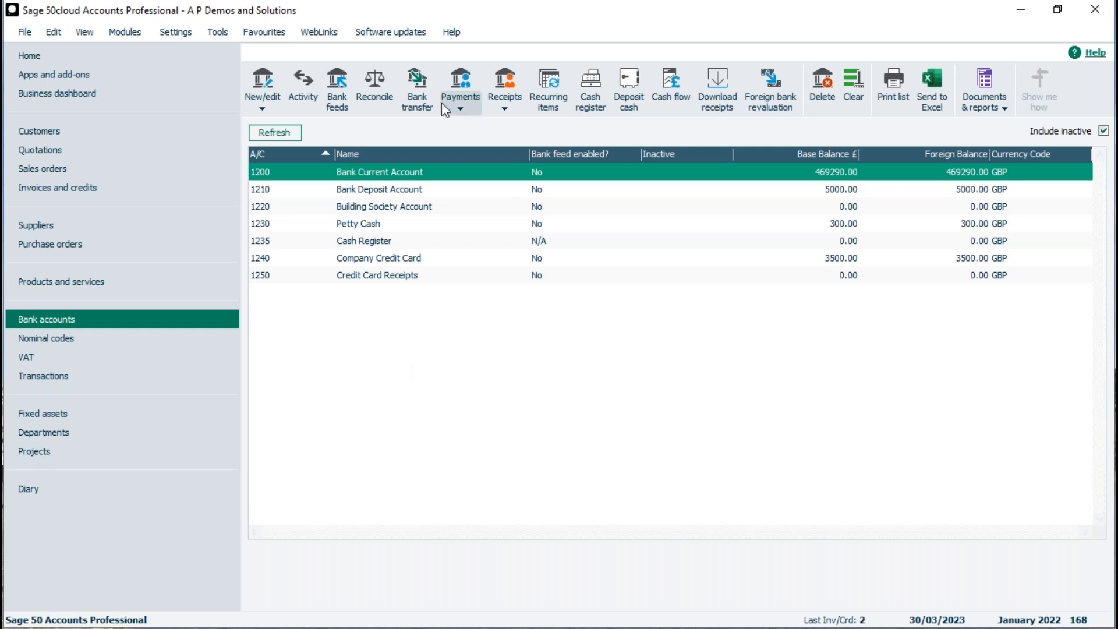
# Start a new bank receipt and maximise the Bank Receipts window.
pyautogui.click(459, 104)
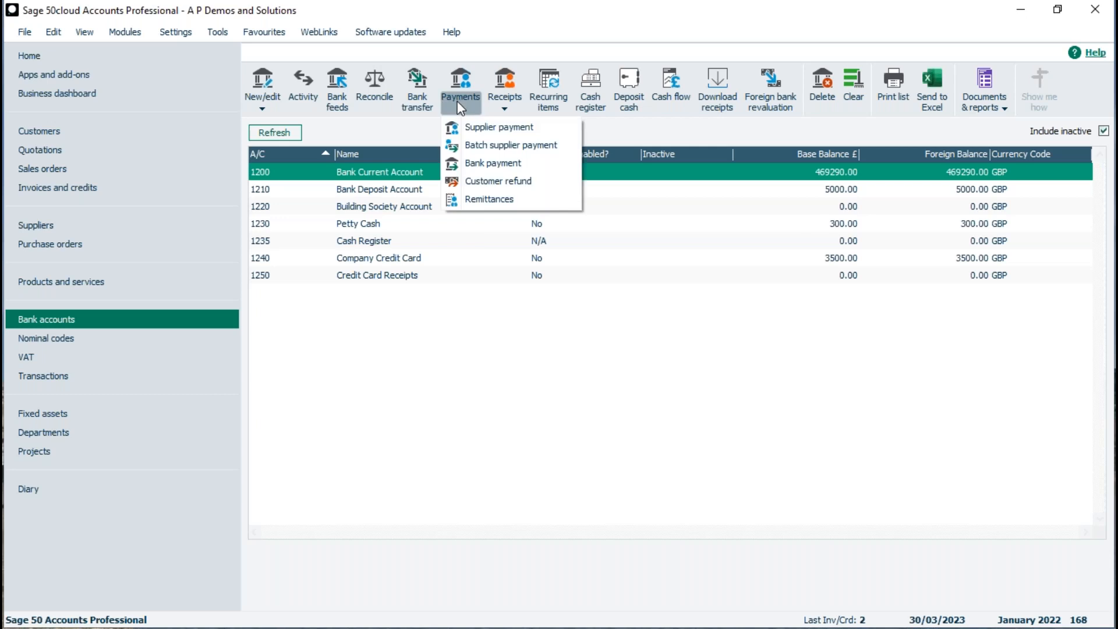
pyautogui.click(510, 99)
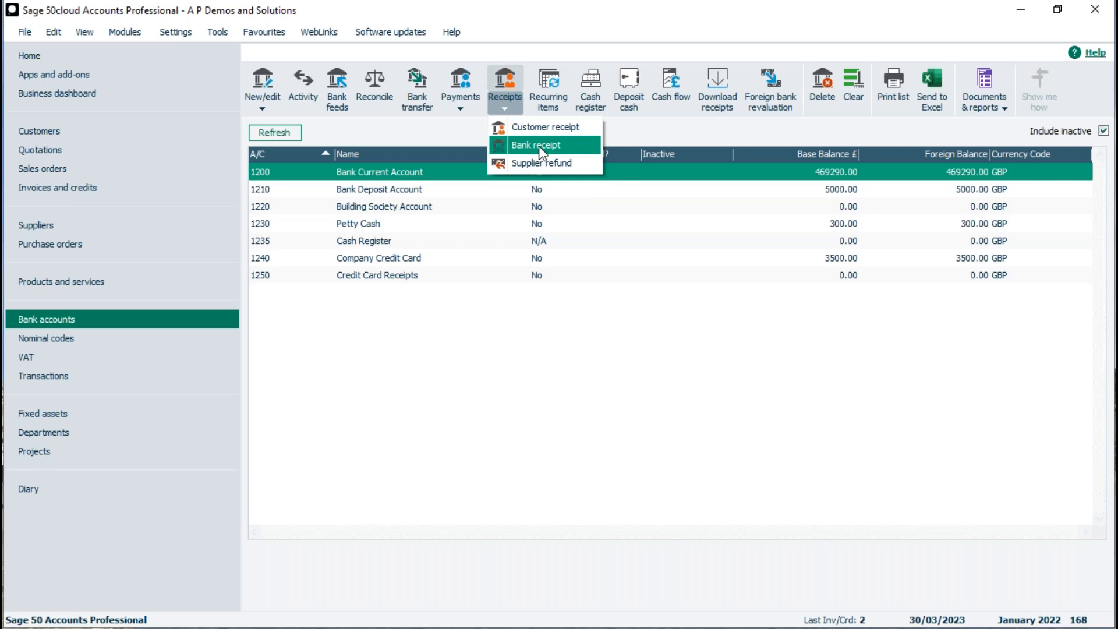
pyautogui.click(539, 146)
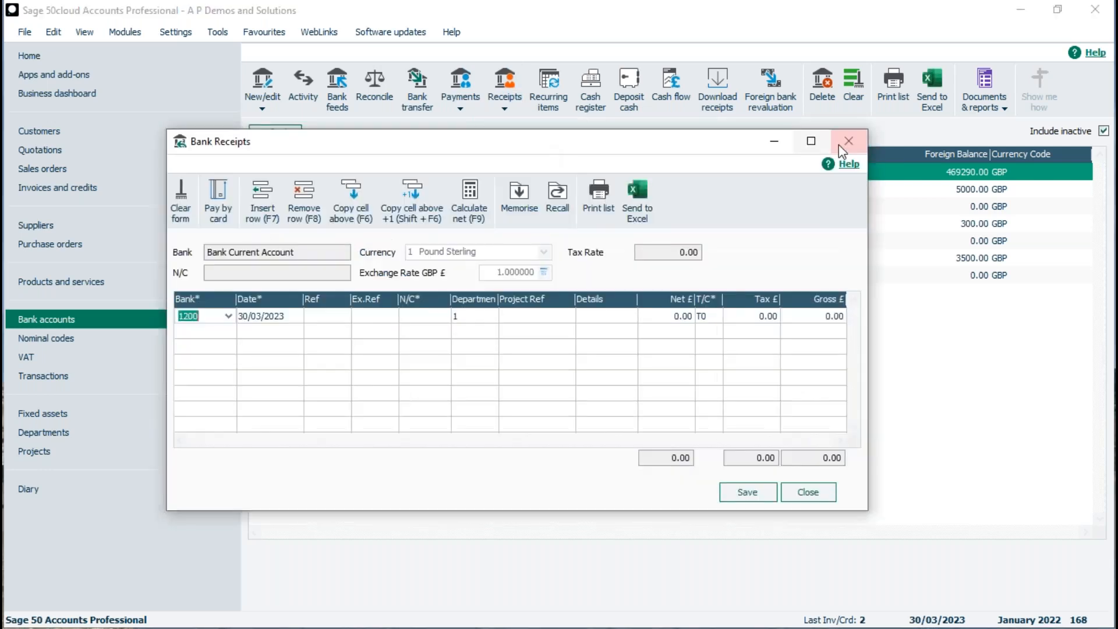
pyautogui.click(810, 142)
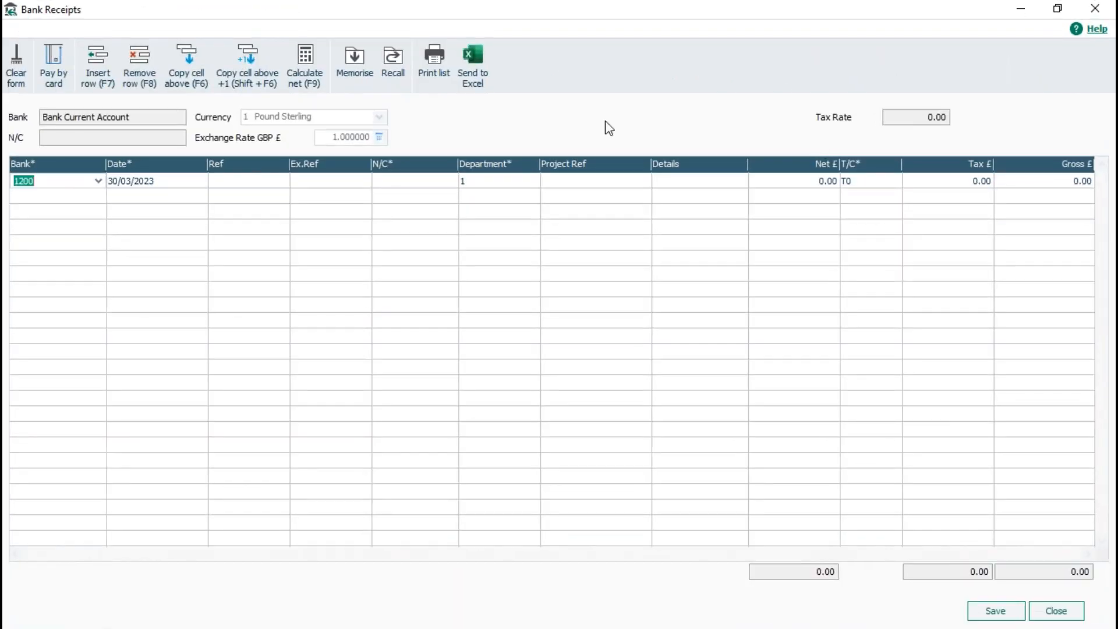
# Enter a receipt line to nominal 4000 with net 50 and tax code T1.
pyautogui.click(442, 180)
pyautogui.click(450, 181)
pyautogui.write('4000')
pyautogui.press('Return')
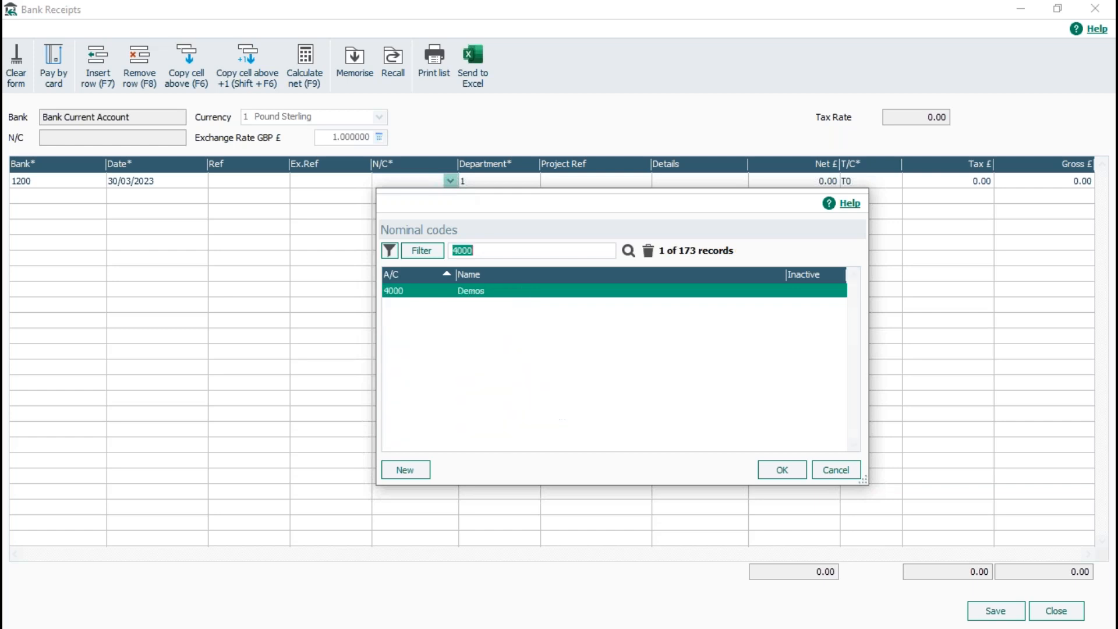
pyautogui.click(776, 471)
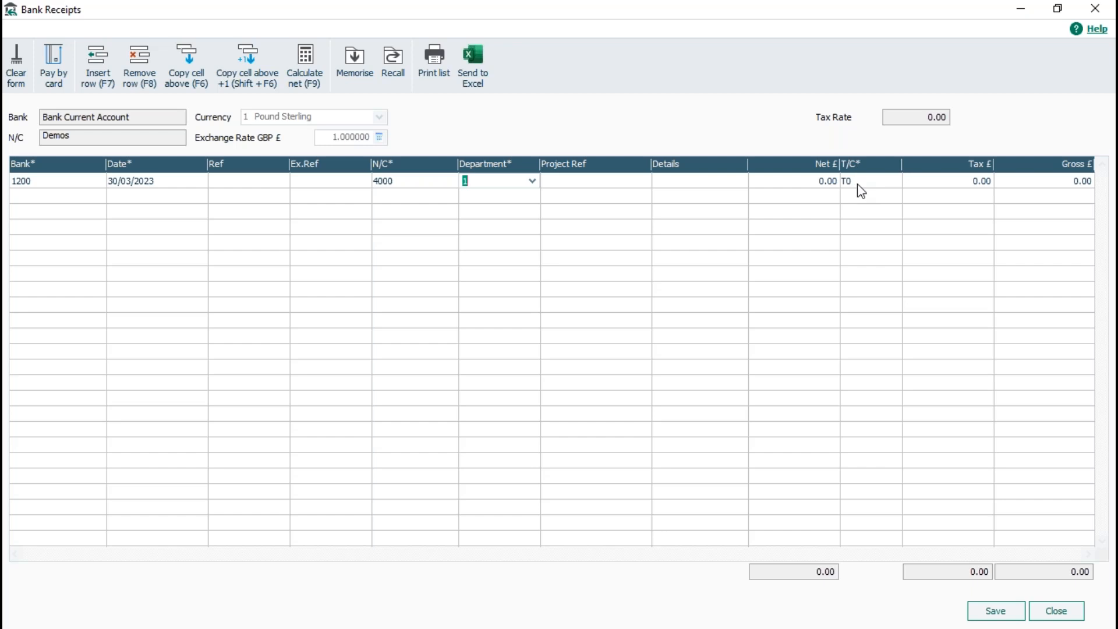
pyautogui.click(830, 181)
pyautogui.write('50')
pyautogui.click(859, 183)
pyautogui.click(894, 181)
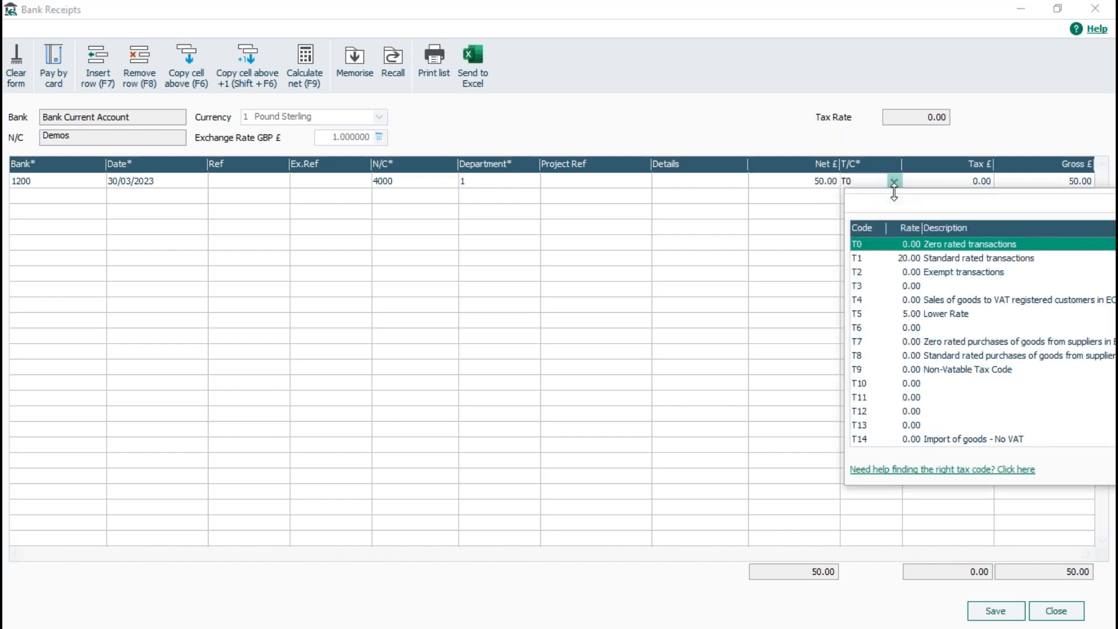
pyautogui.click(865, 259)
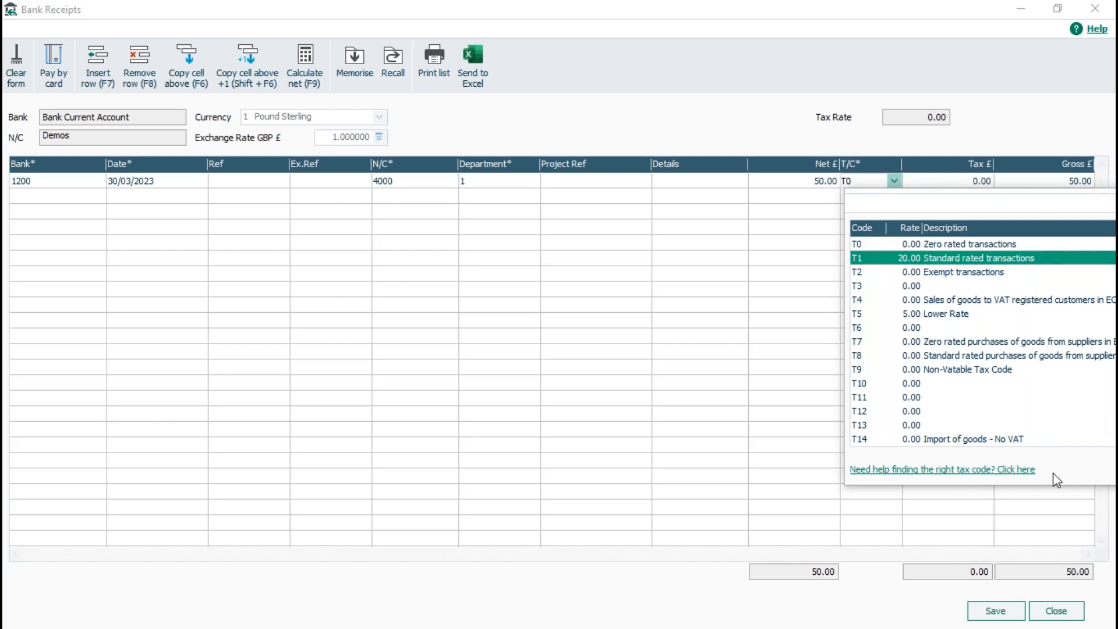
pyautogui.press('Tab')
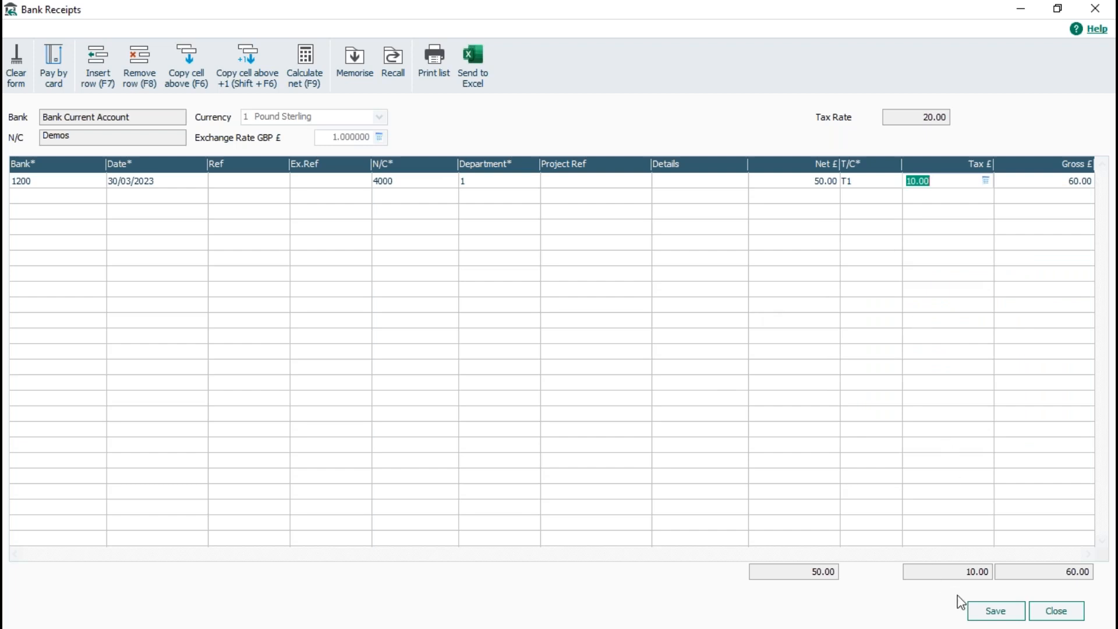
# Save the 60.00 receipt despite the date warning, dismiss the nominal code warning, and close Bank Receipts.
pyautogui.click(993, 611)
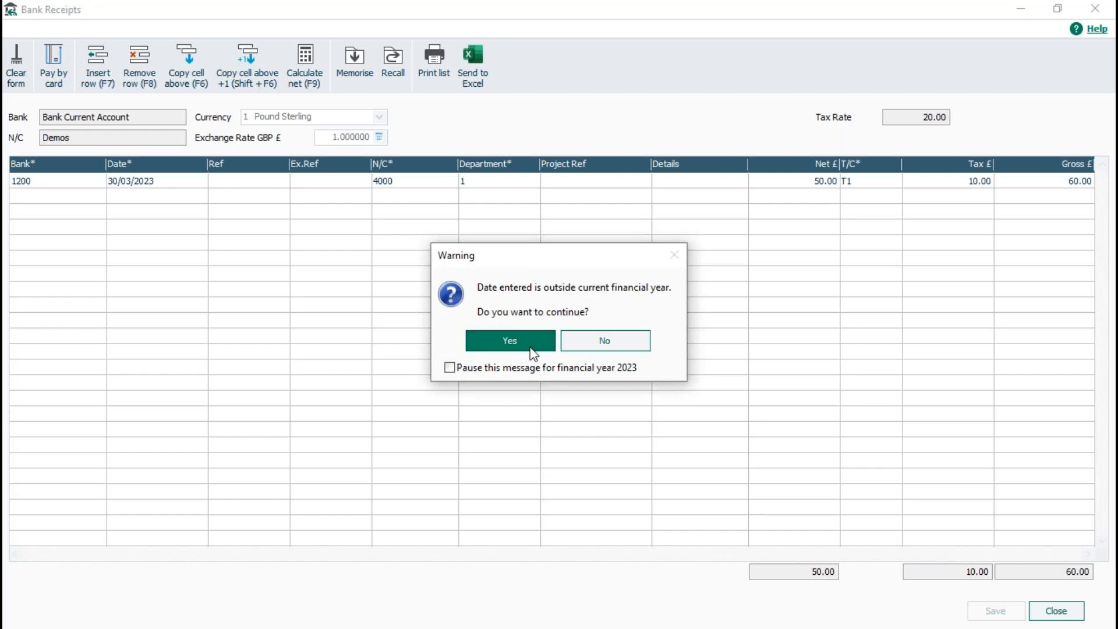
pyautogui.click(531, 344)
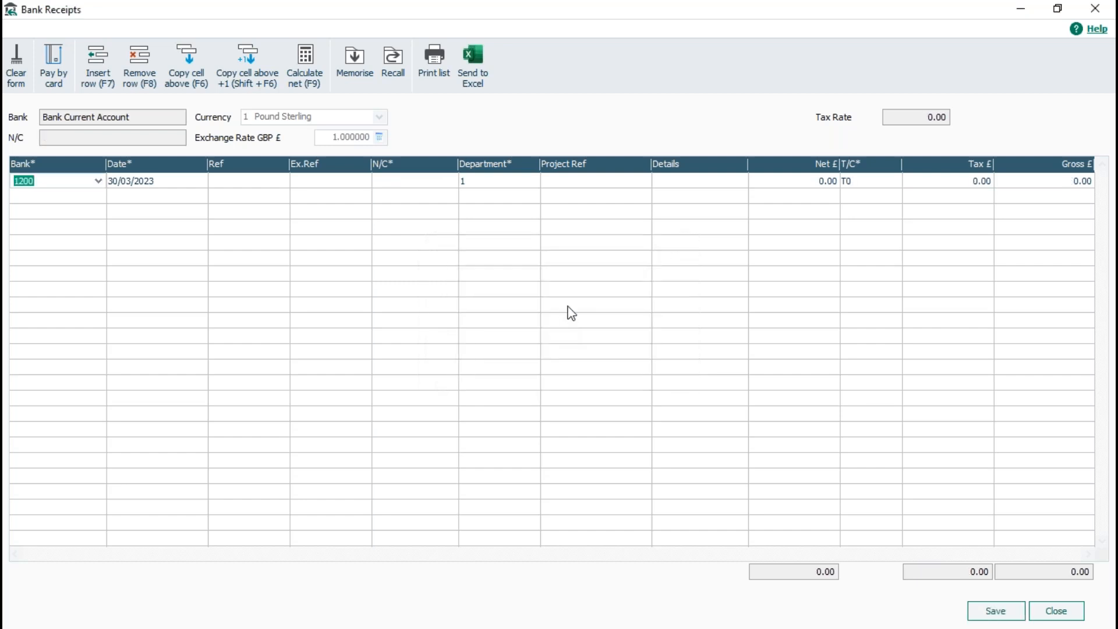
pyautogui.click(978, 607)
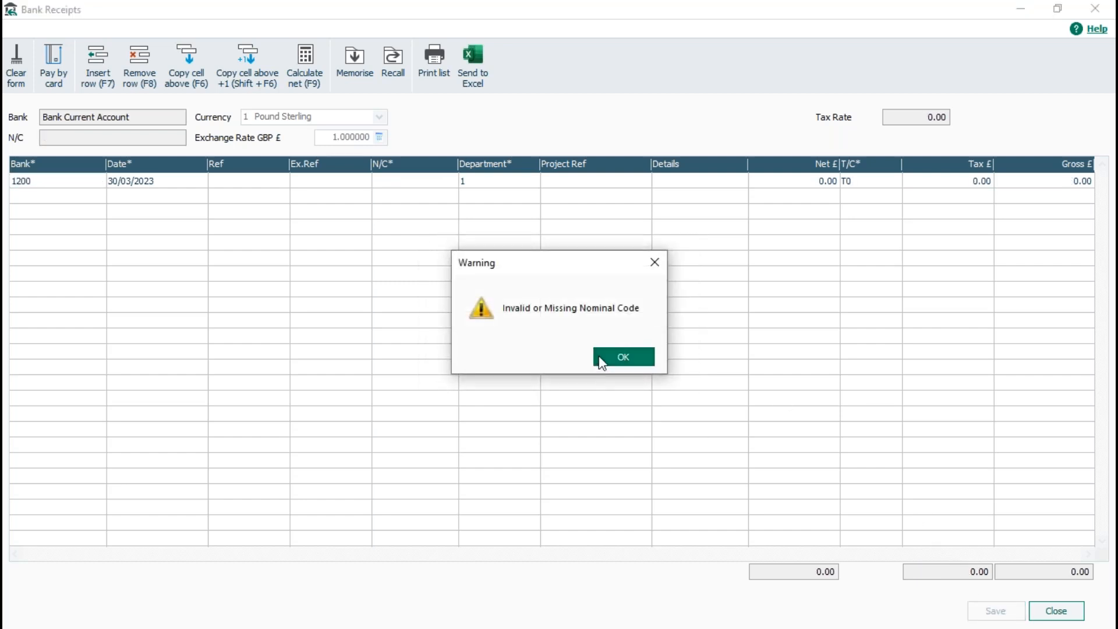
pyautogui.click(601, 358)
pyautogui.click(1056, 610)
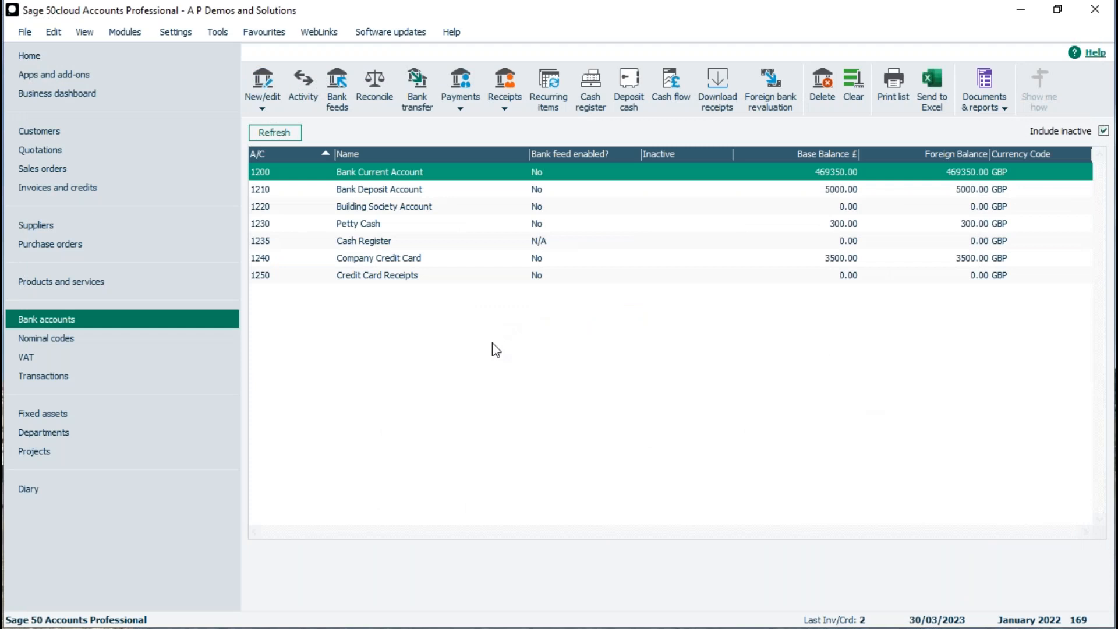
# In Customers, multi-select Robertson Joinery, Morley Solicitors, Leaders of the hack and John Smith Studios, then open New/edit.
pyautogui.click(81, 137)
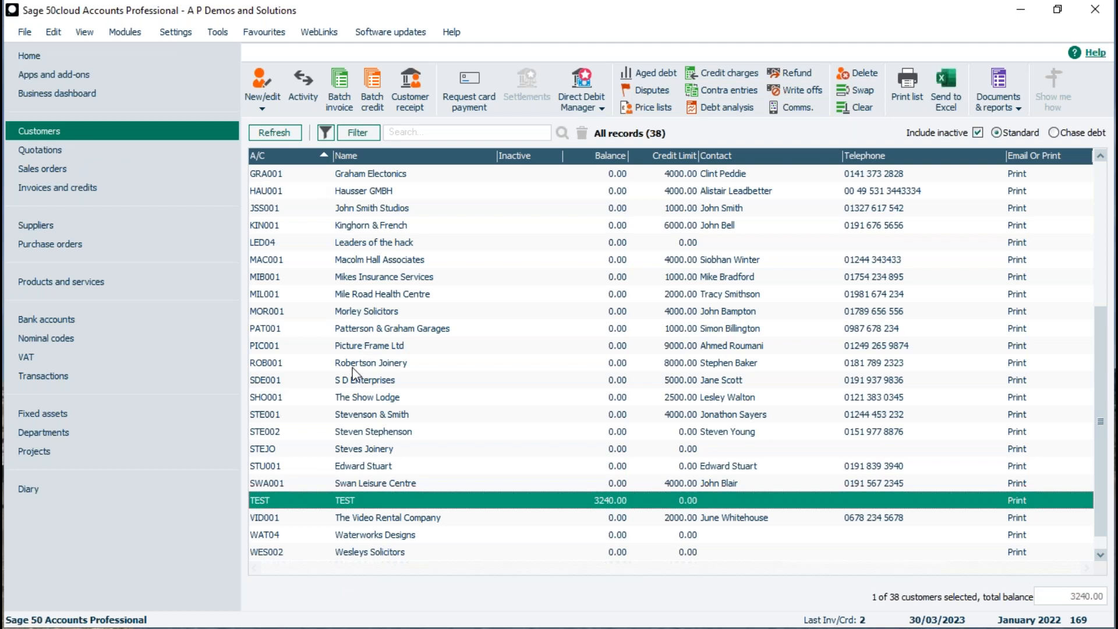
pyautogui.click(368, 367)
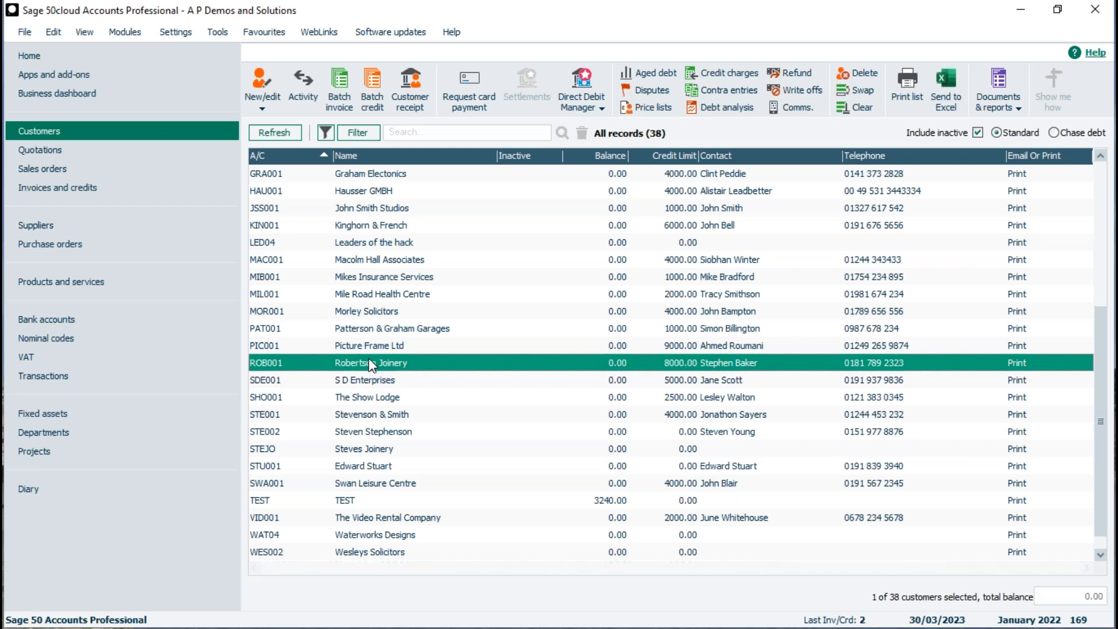
pyautogui.keyDown('ctrl'); pyautogui.click(376, 314); pyautogui.keyUp('ctrl')
pyautogui.keyDown('ctrl'); pyautogui.click(382, 242); pyautogui.keyUp('ctrl')
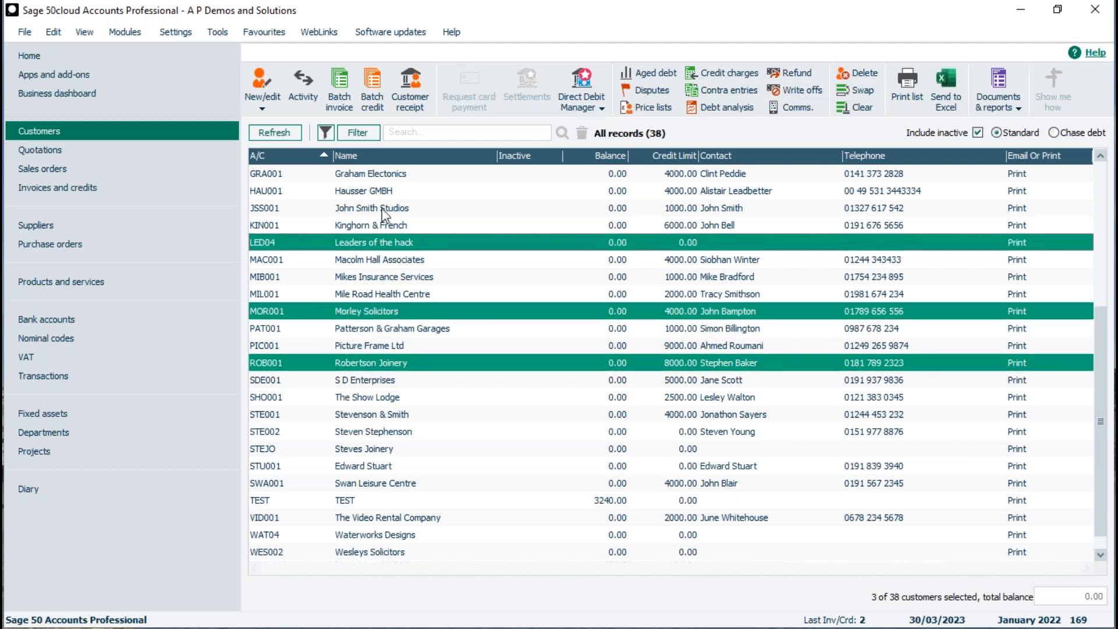
pyautogui.keyDown('ctrl'); pyautogui.click(383, 204); pyautogui.keyUp('ctrl')
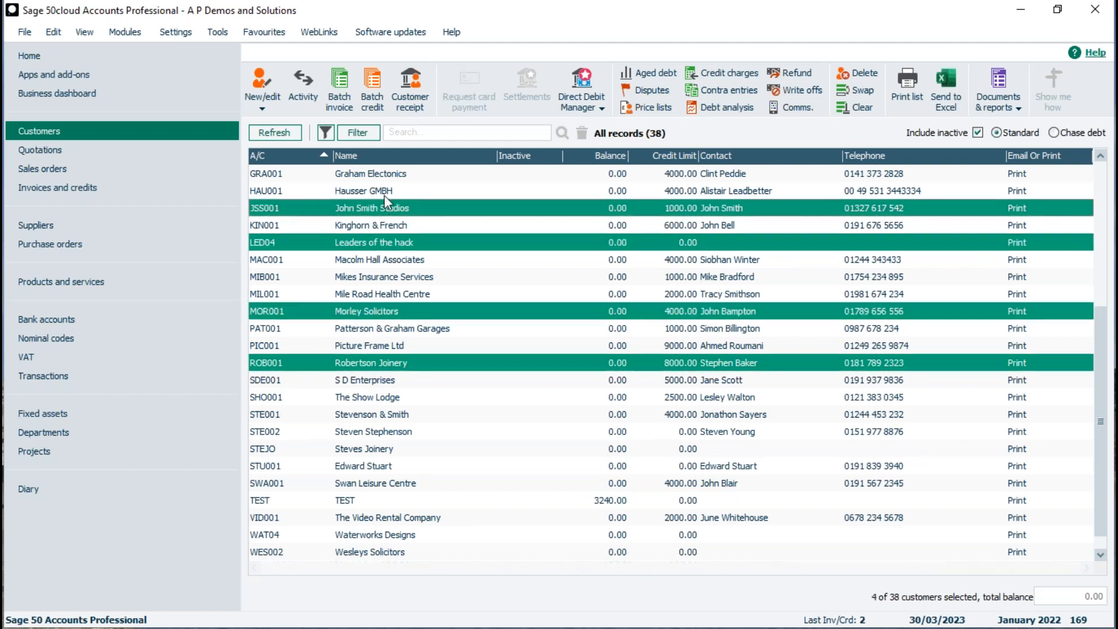
pyautogui.click(262, 96)
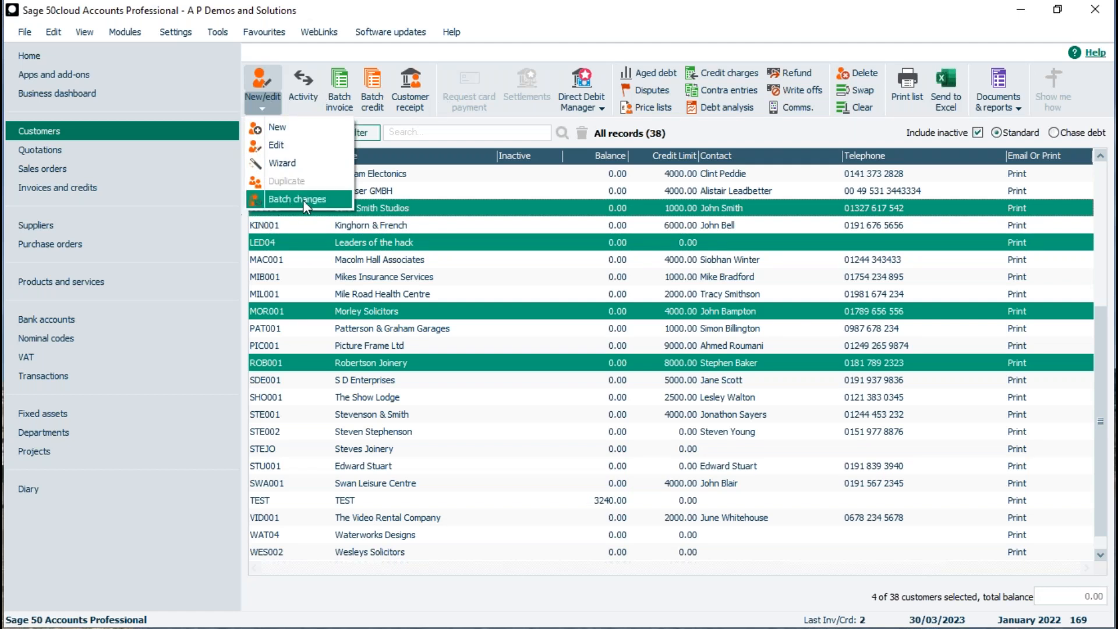
# Batch-change the four customers' default tax code to T0 0.00 and confirm saving.
pyautogui.click(329, 199)
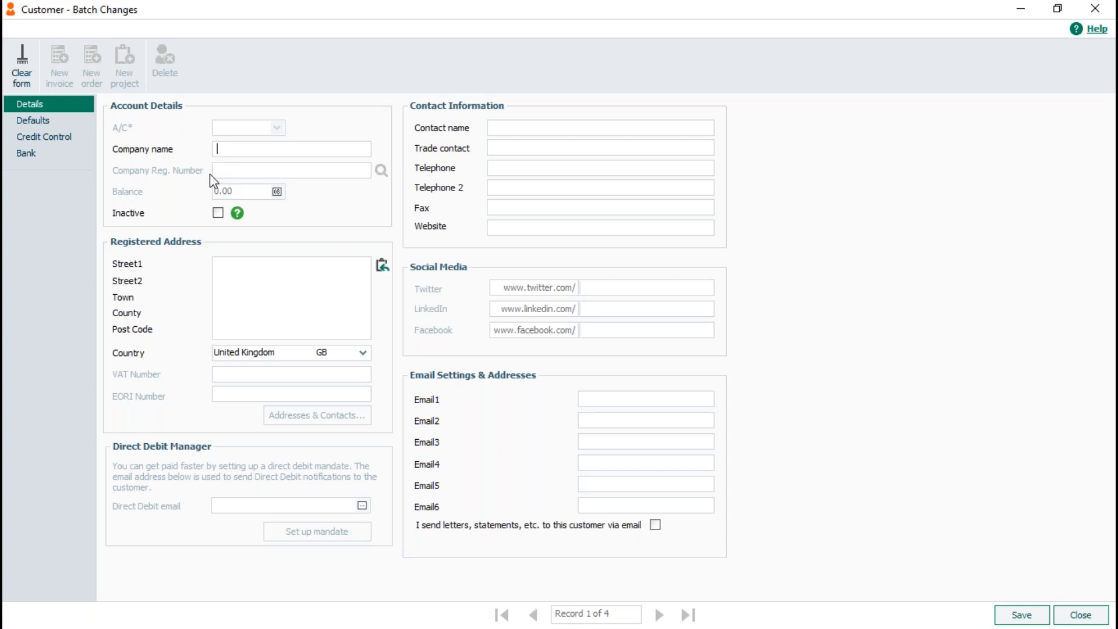
pyautogui.click(85, 125)
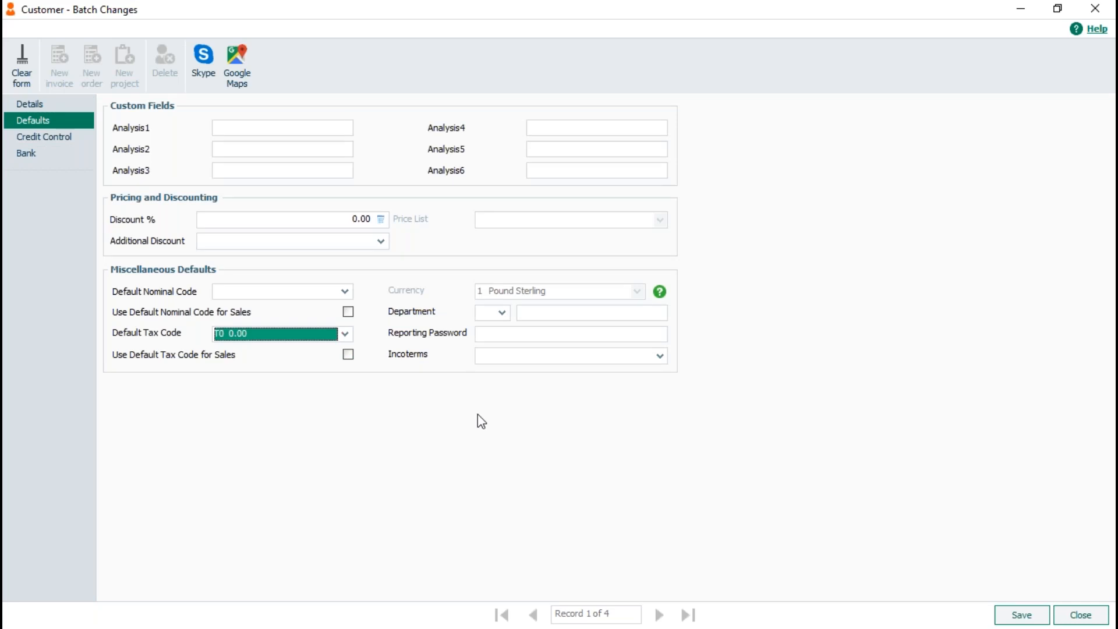
pyautogui.click(1023, 620)
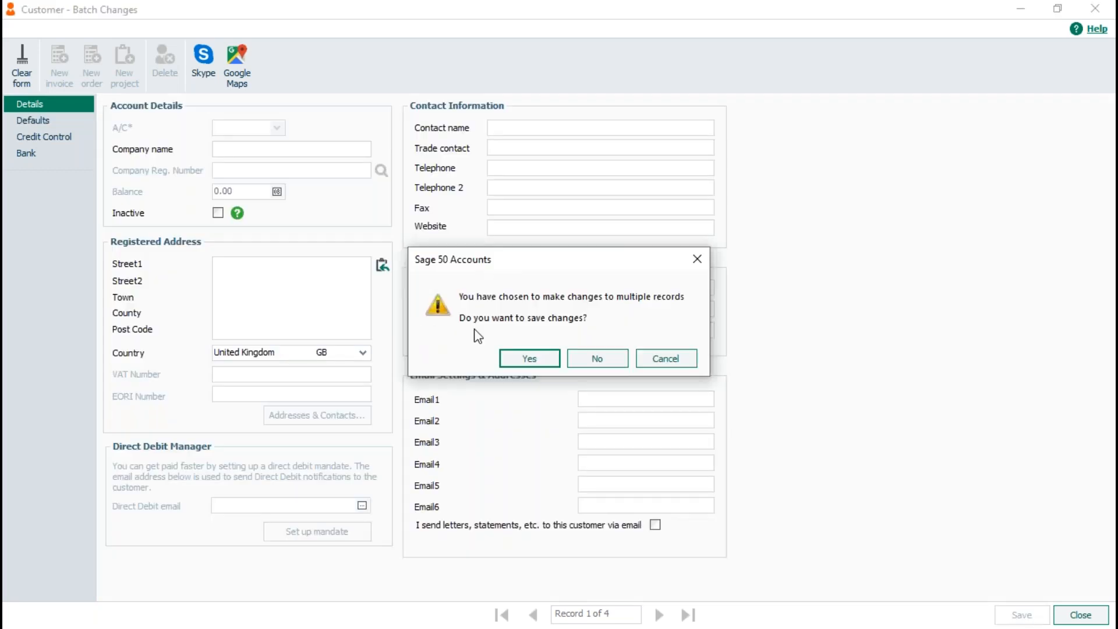
pyautogui.click(512, 358)
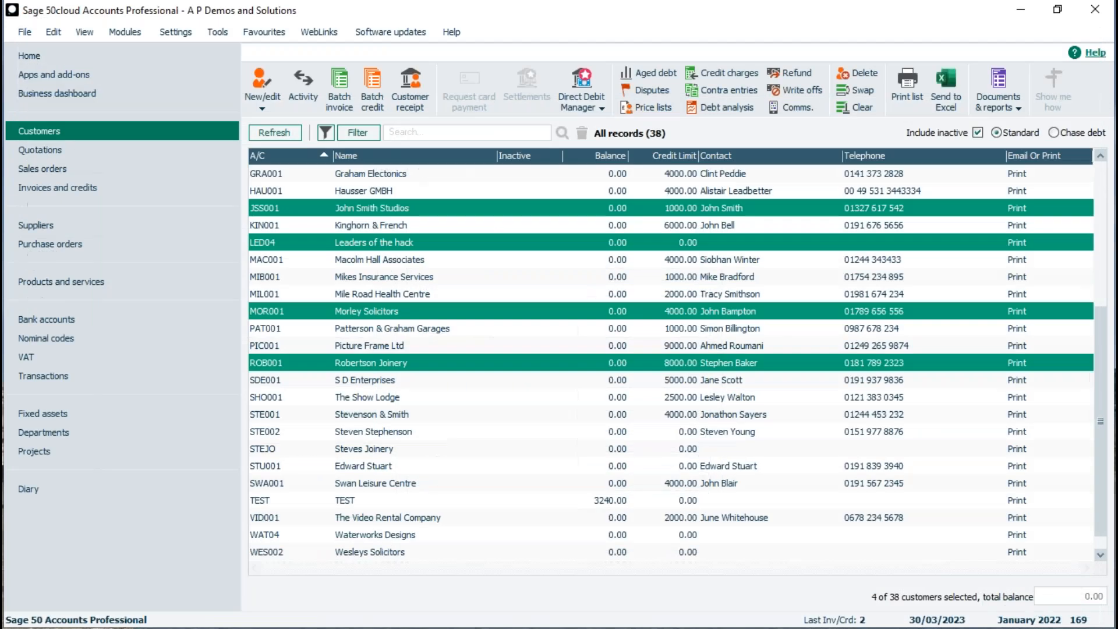
pyautogui.click(424, 225)
pyautogui.click(397, 211)
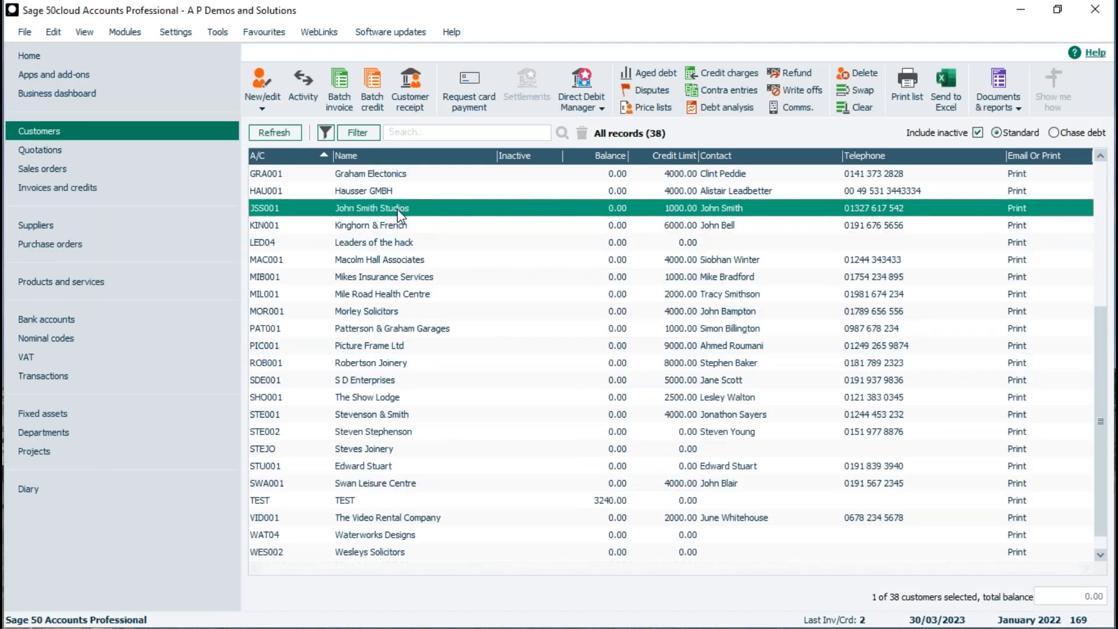
pyautogui.doubleClick(397, 209)
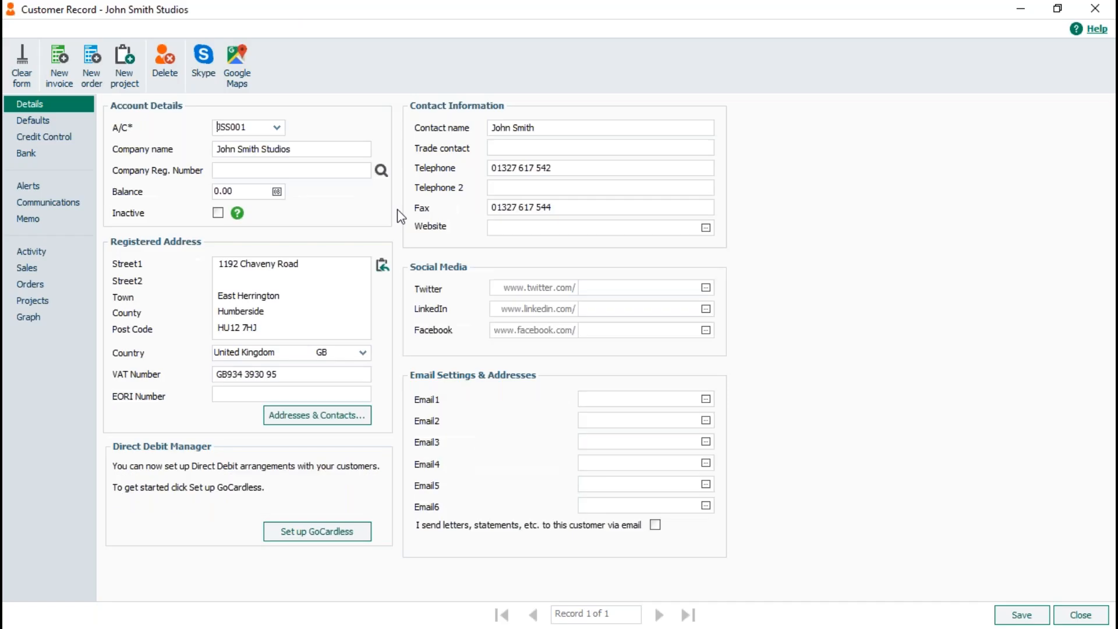
pyautogui.click(16, 121)
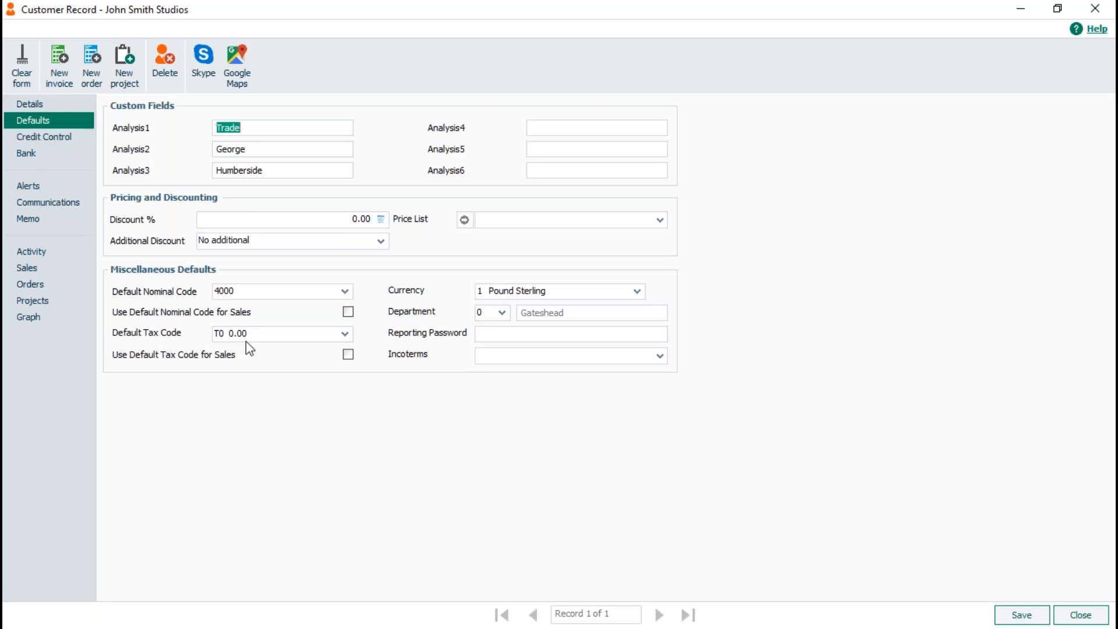
pyautogui.click(1080, 615)
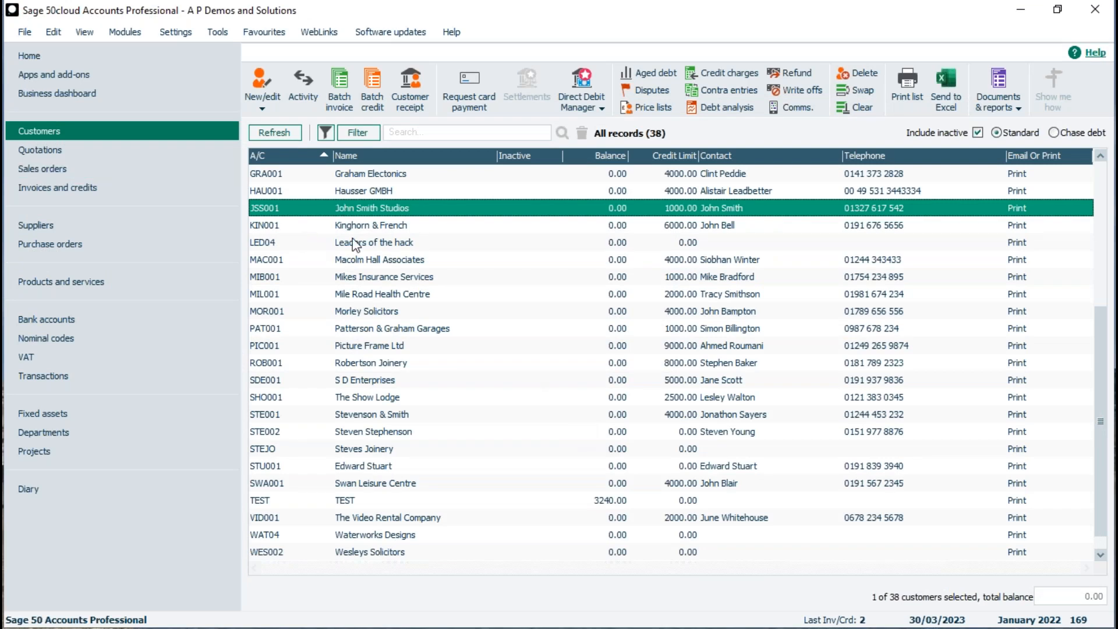
pyautogui.doubleClick(369, 210)
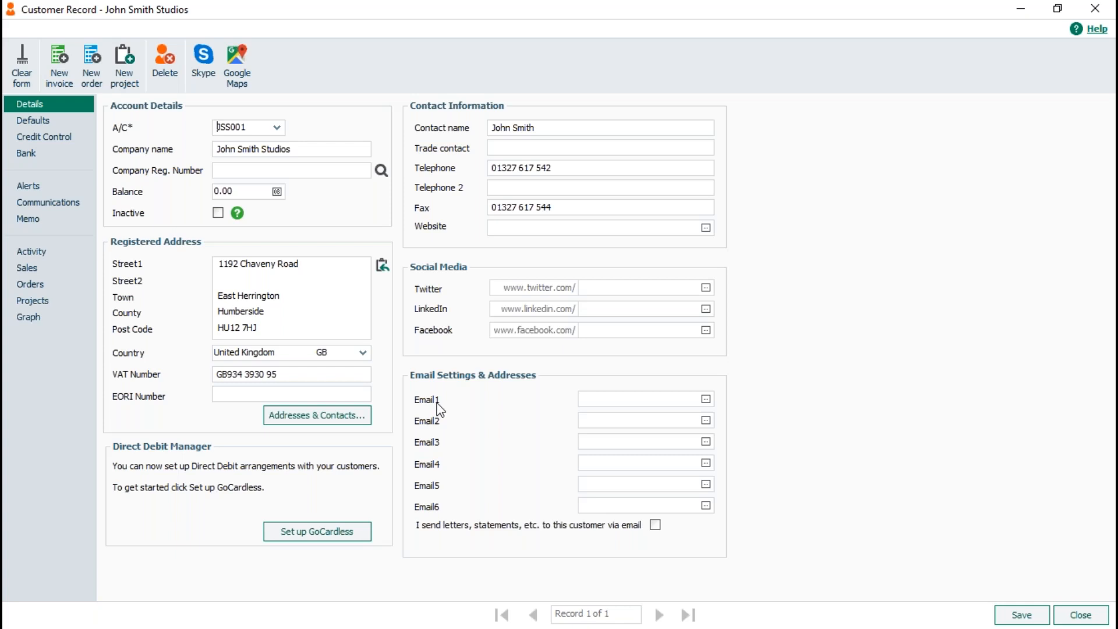
pyautogui.click(15, 122)
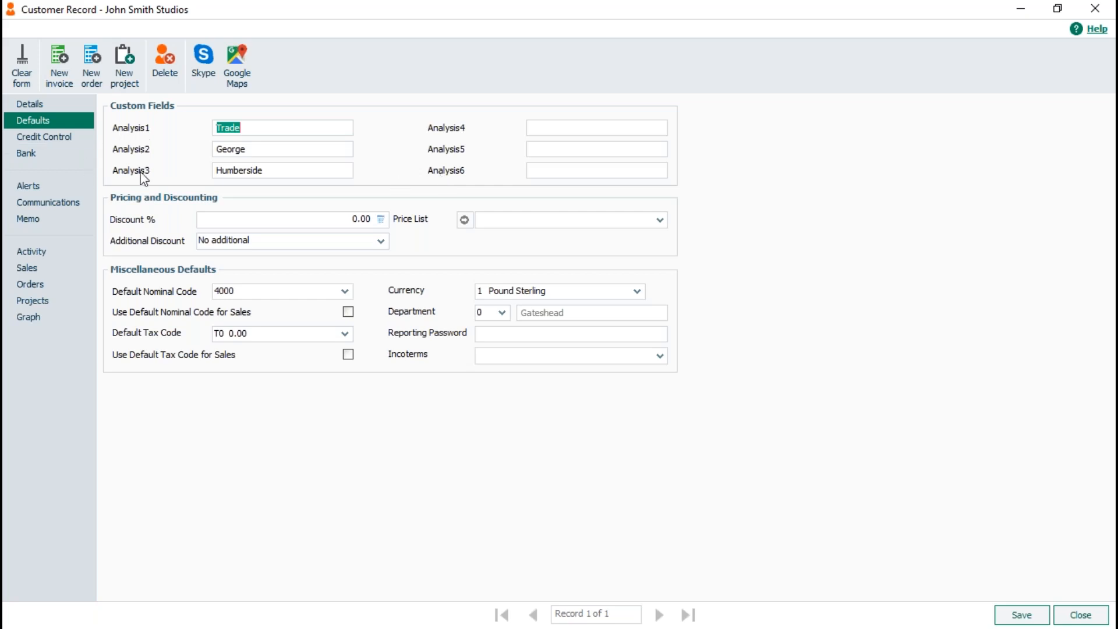
pyautogui.click(1079, 619)
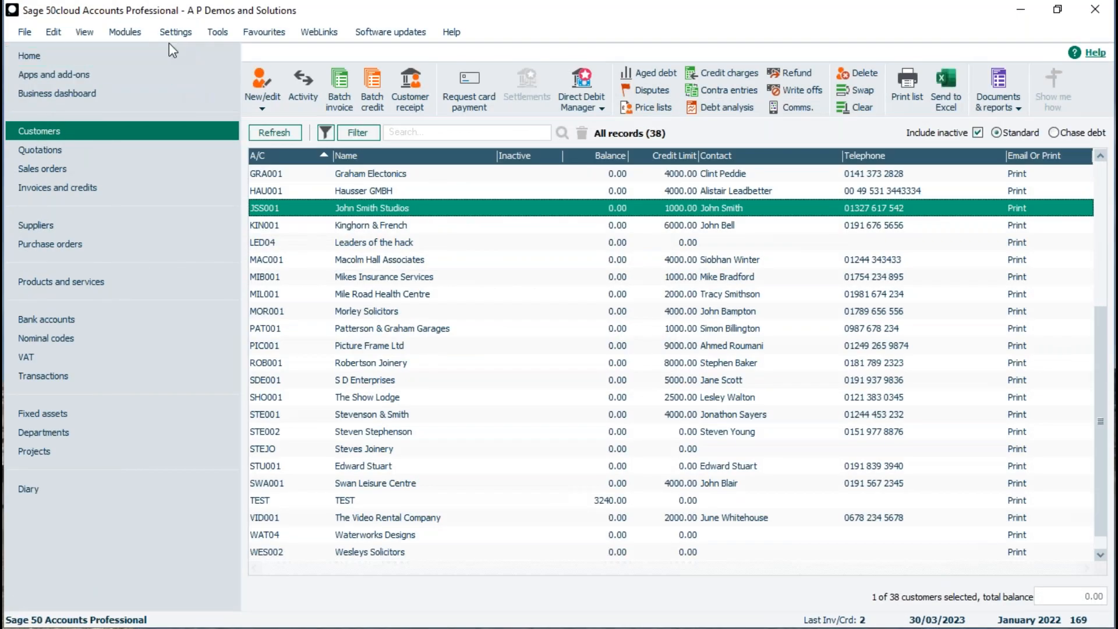
# Open the Configuration Editor and relabel the customer Analysis 1 custom field as 'Region'.
pyautogui.click(169, 32)
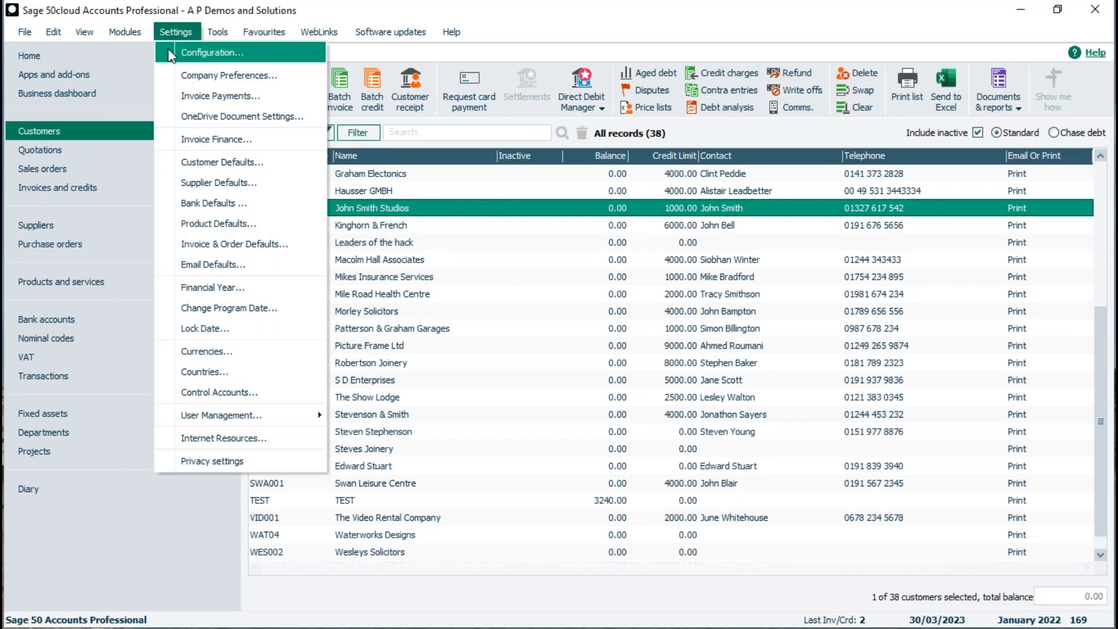
pyautogui.click(168, 51)
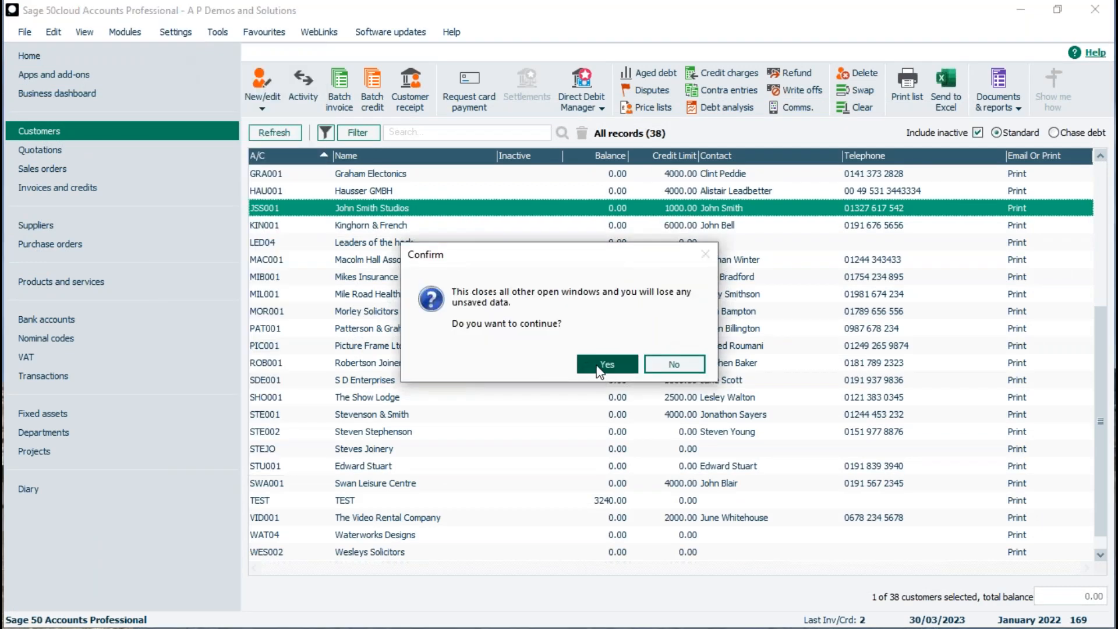
pyautogui.click(600, 366)
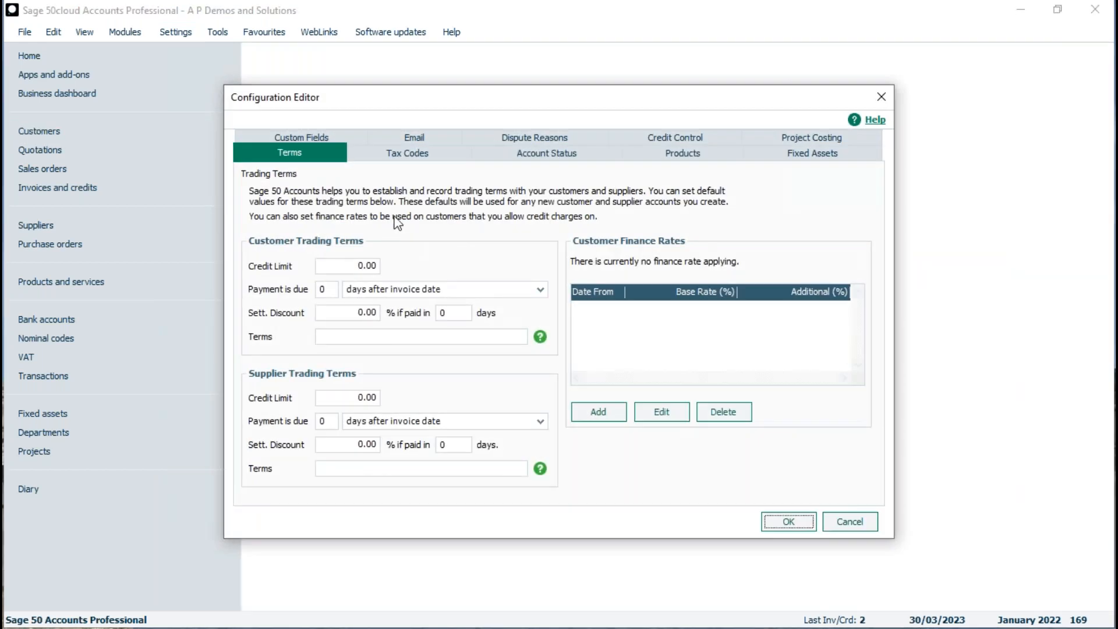
pyautogui.click(260, 137)
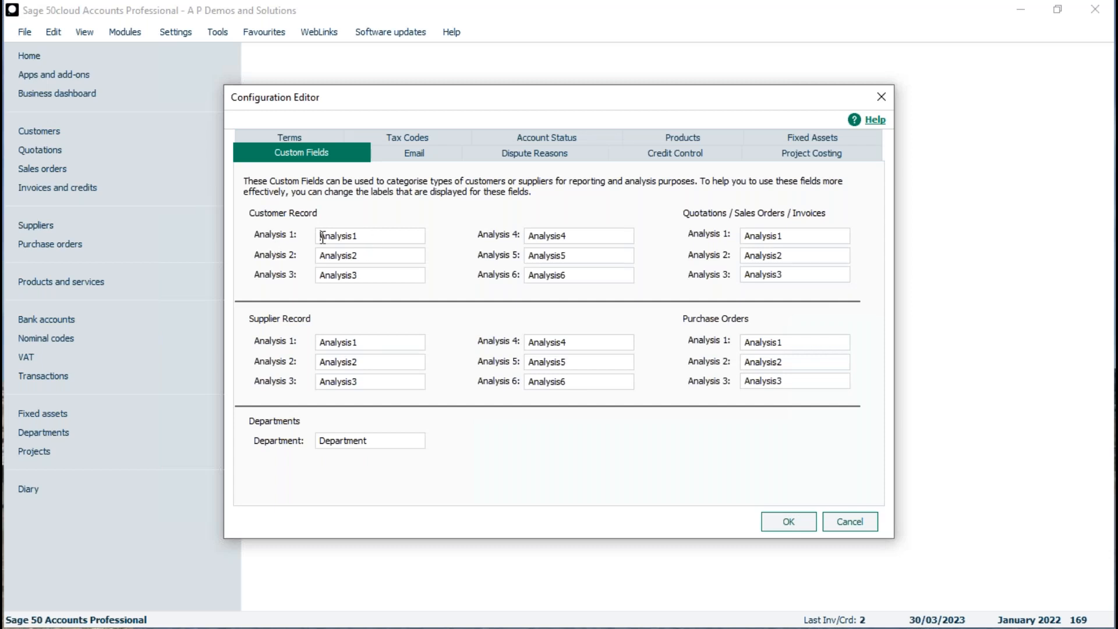
pyautogui.moveTo(365, 235); pyautogui.dragTo(244, 233)
pyautogui.write('Region')
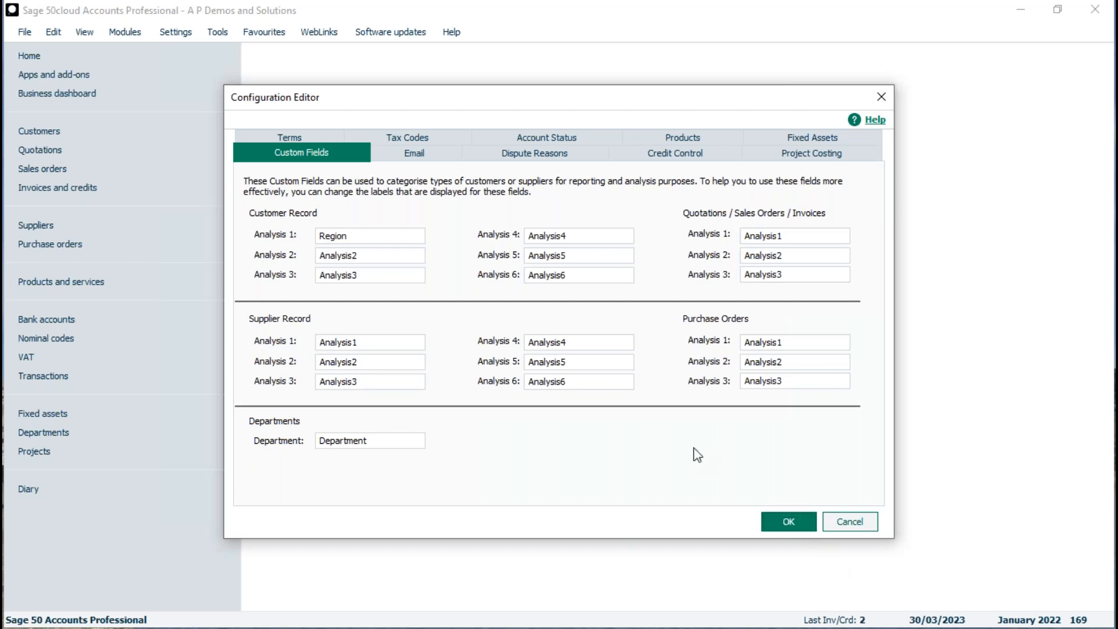
# Rename the customer Email 1 label to 'Purchase Manager' and save the configuration.
pyautogui.click(412, 159)
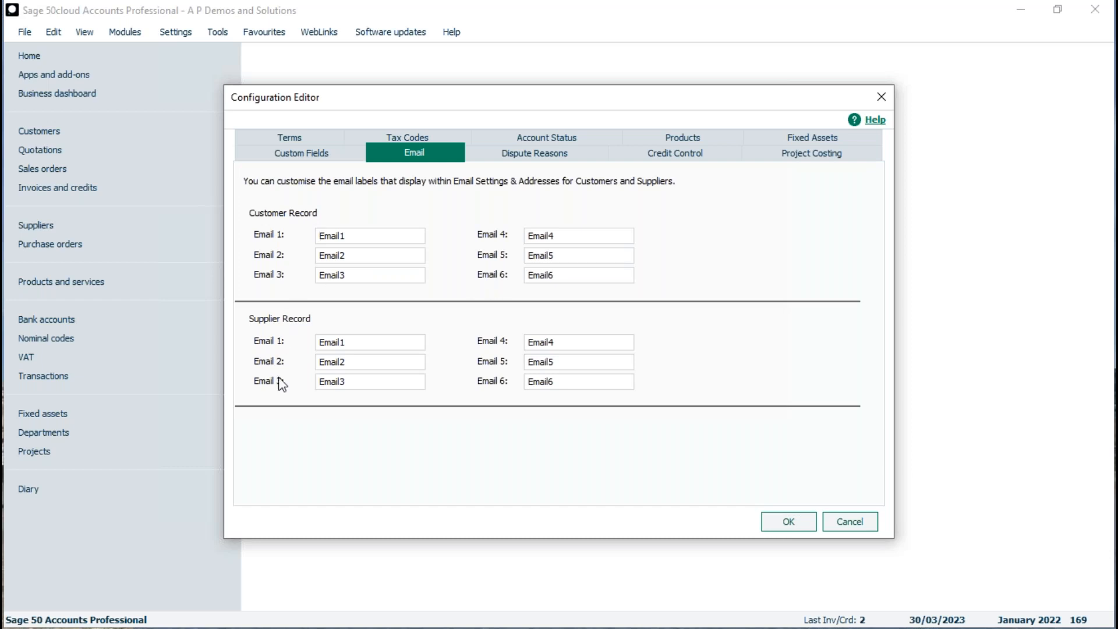
pyautogui.doubleClick(345, 240)
pyautogui.write('Purchase Manager')
pyautogui.click(772, 521)
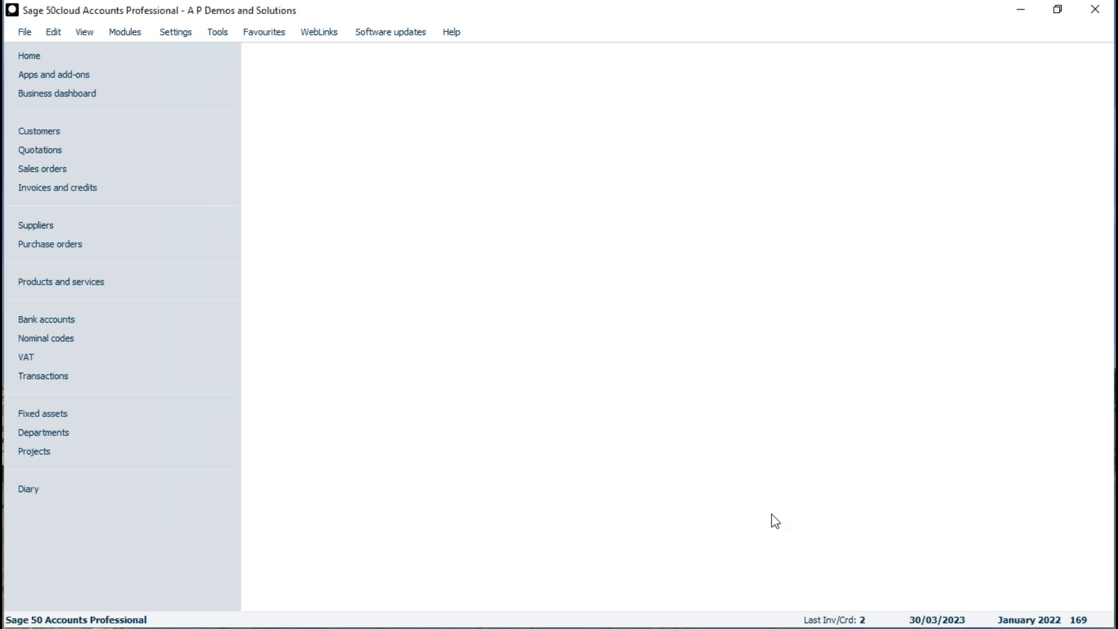
# Open the A1 Design Services customer record and enter the Purchase Manager e-mail address.
pyautogui.click(47, 137)
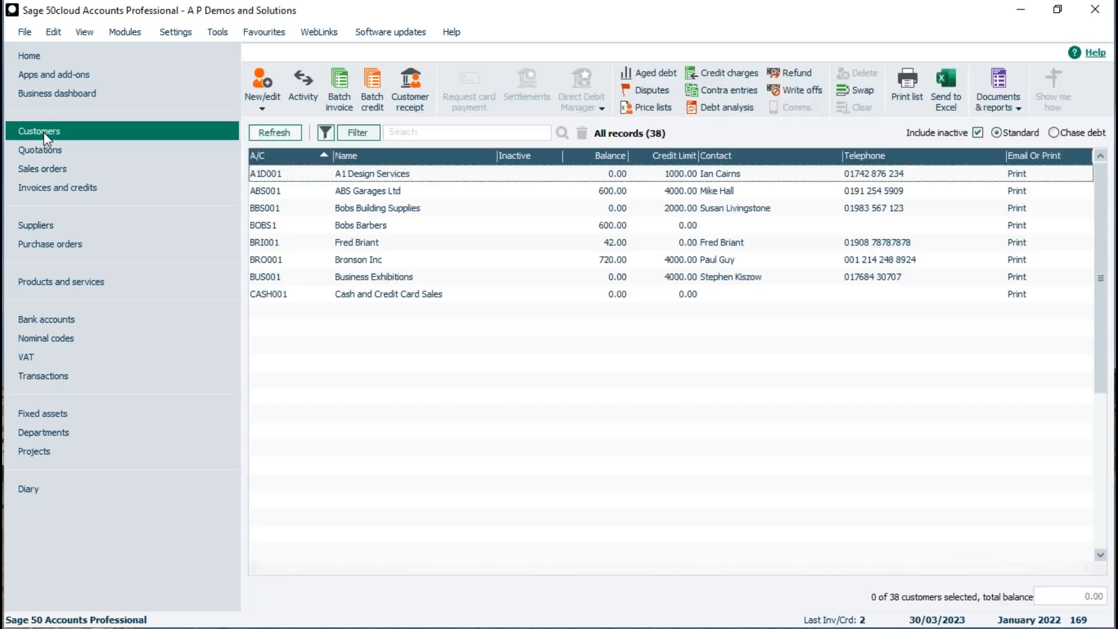
pyautogui.doubleClick(391, 173)
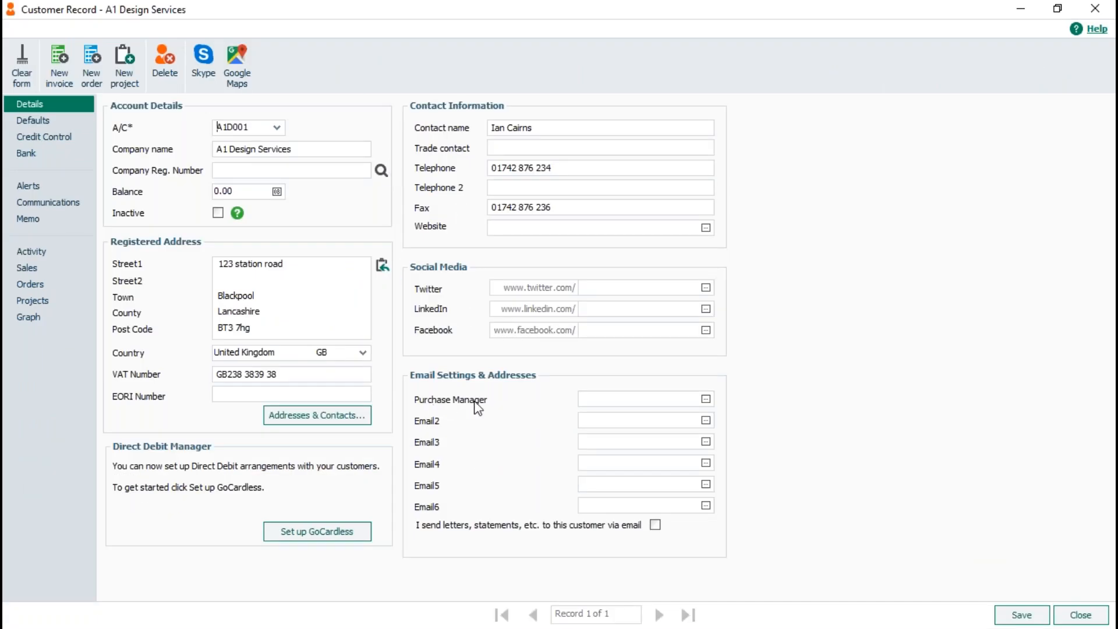
pyautogui.click(604, 395)
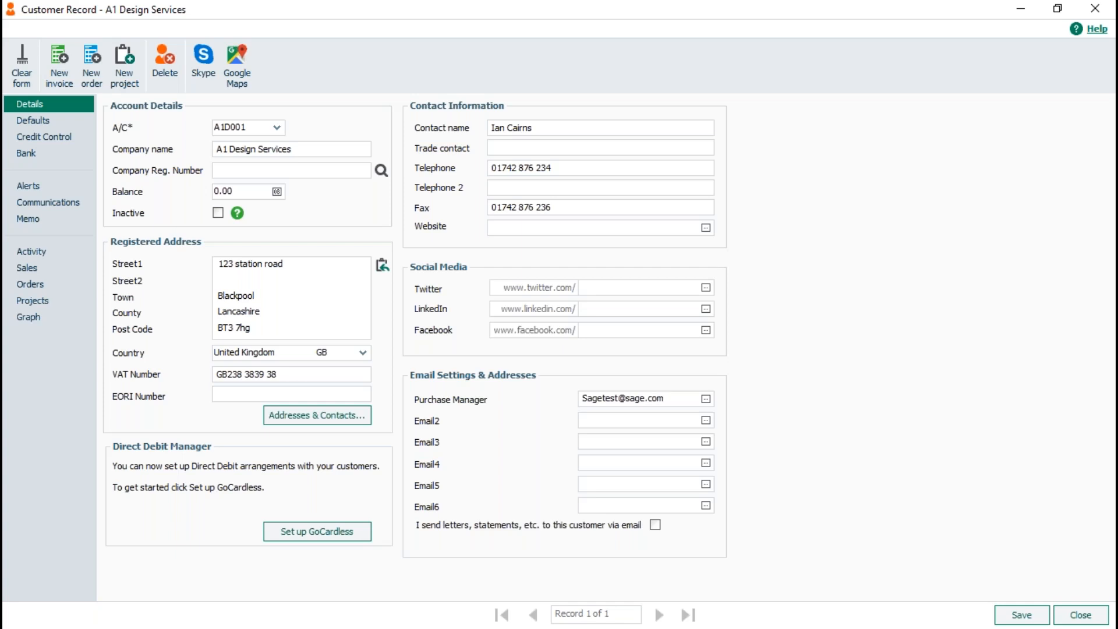
# Set the record's Region to North East on the Defaults tab and save it.
pyautogui.click(20, 119)
pyautogui.click(225, 124)
pyautogui.write('North Ea')
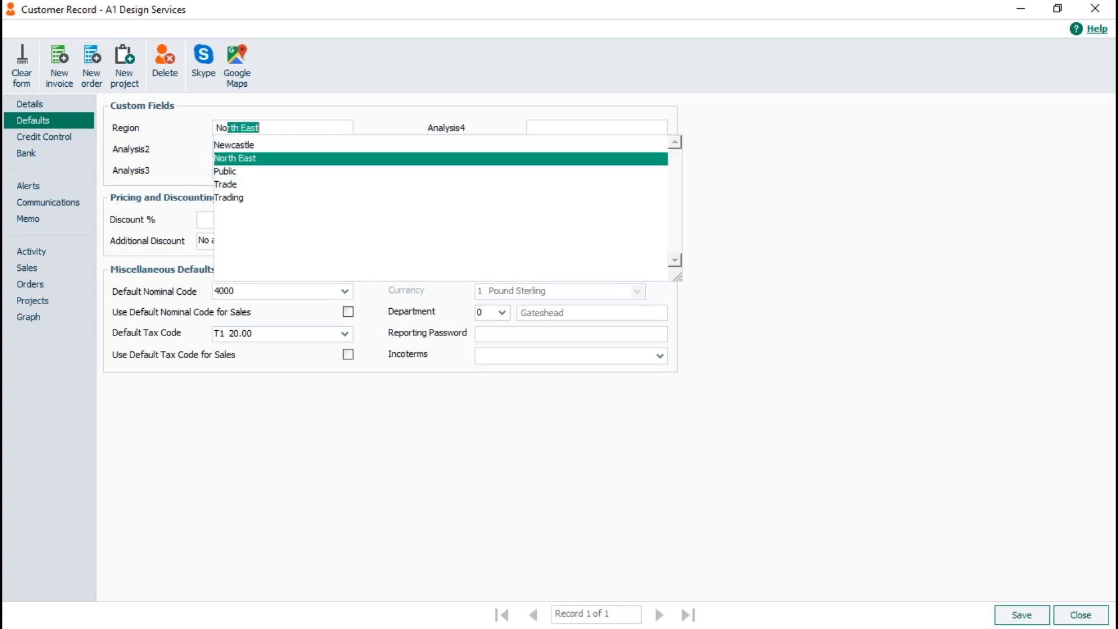
pyautogui.write('st')
pyautogui.write('North')
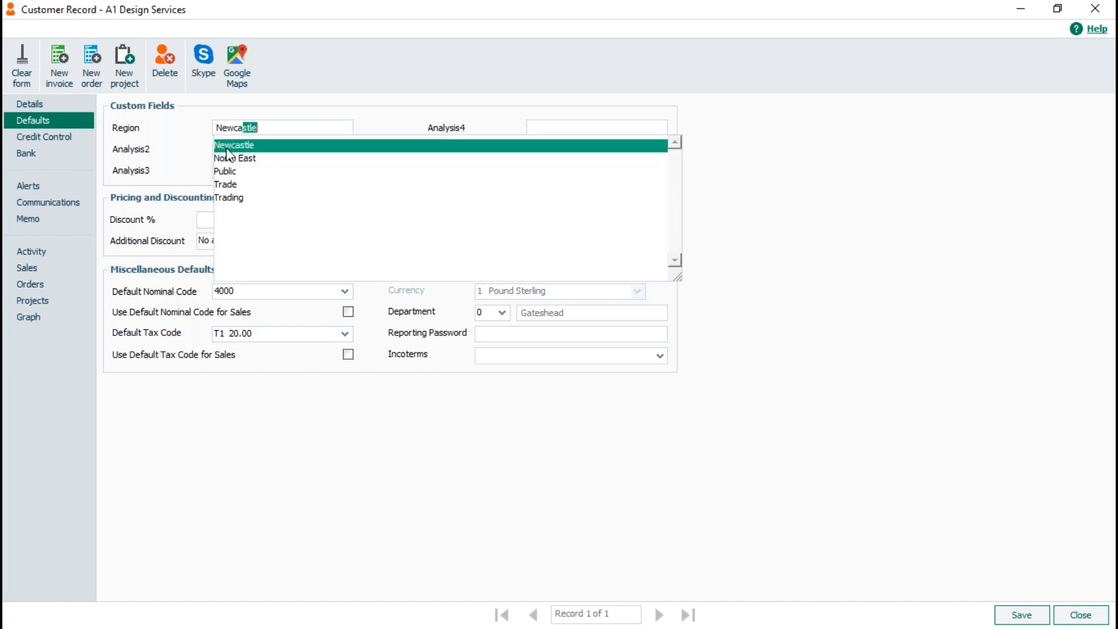
pyautogui.click(228, 157)
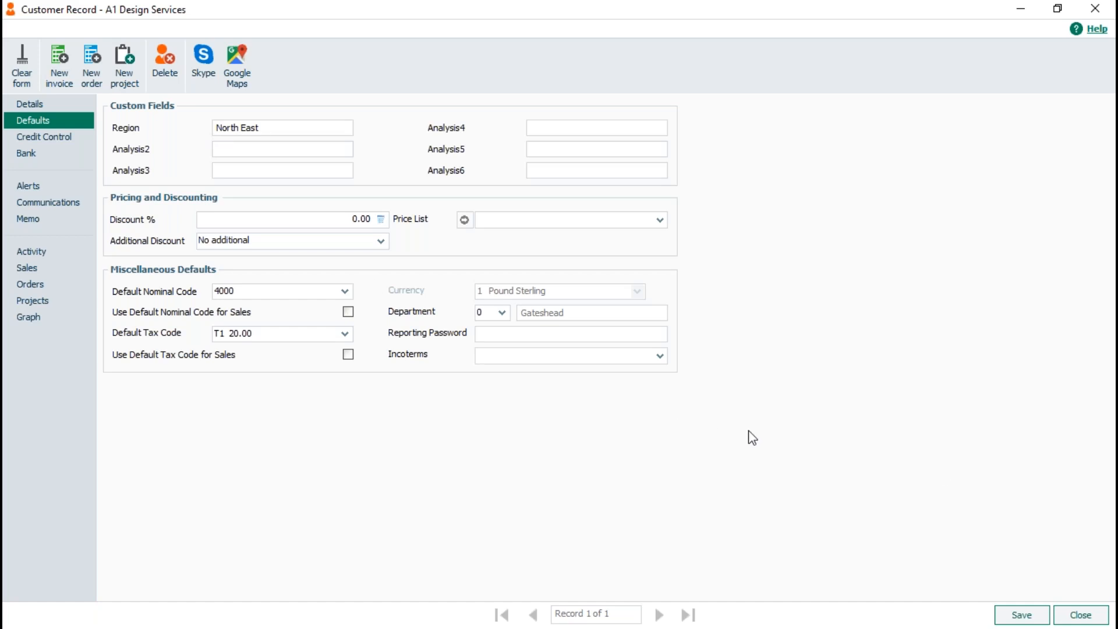
pyautogui.click(1016, 619)
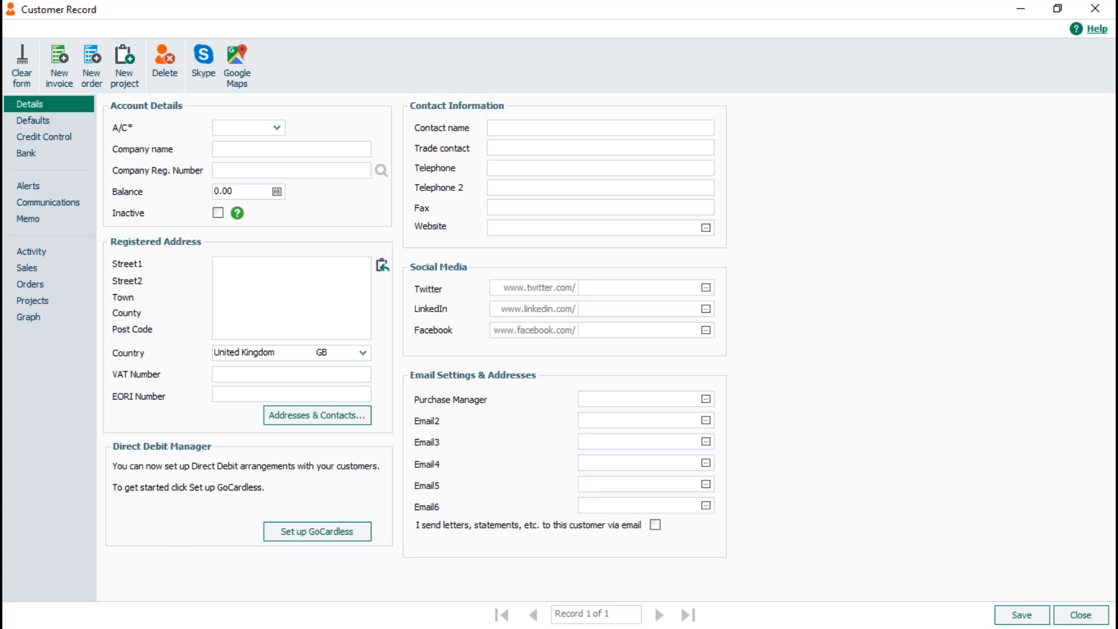
# Close the customer record, browse the sales, supplier and product lists, then return to Customers.
pyautogui.click(1080, 614)
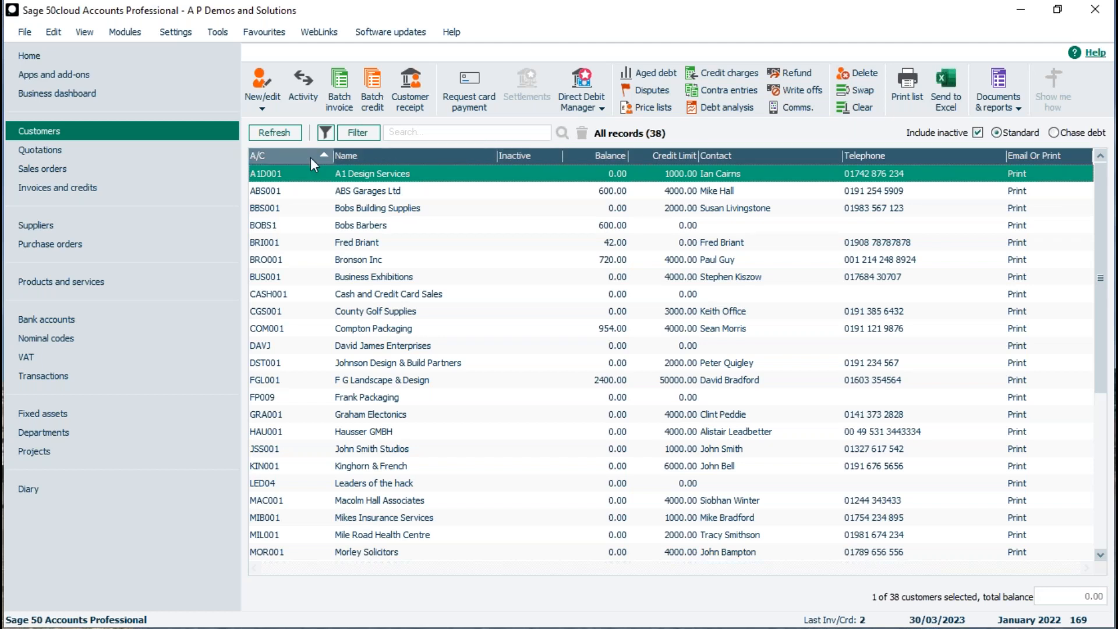
pyautogui.click(66, 145)
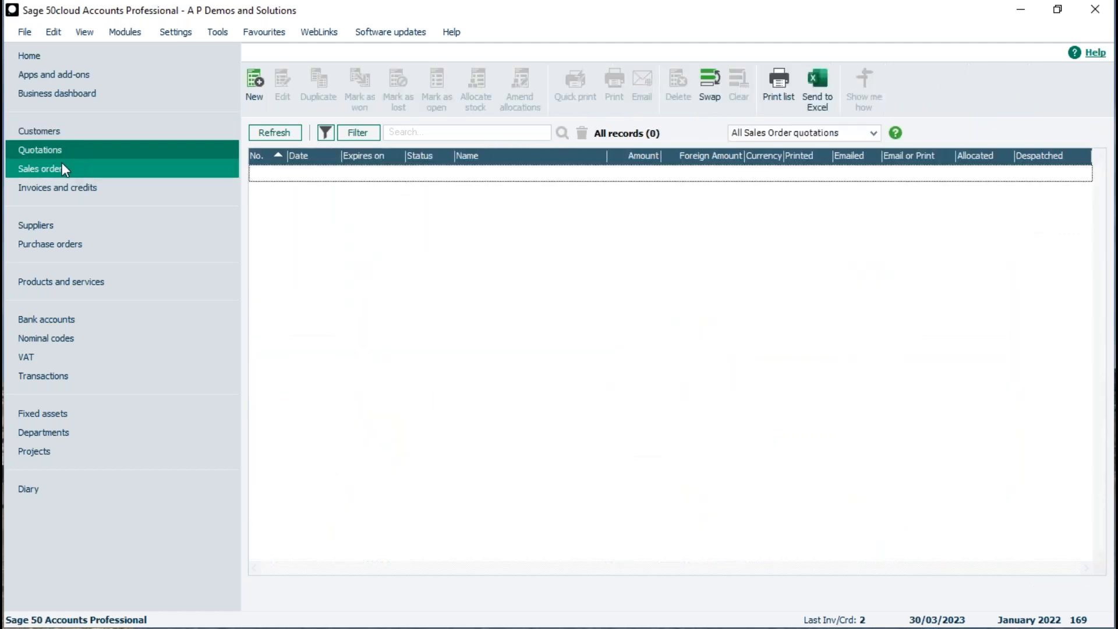
pyautogui.click(63, 170)
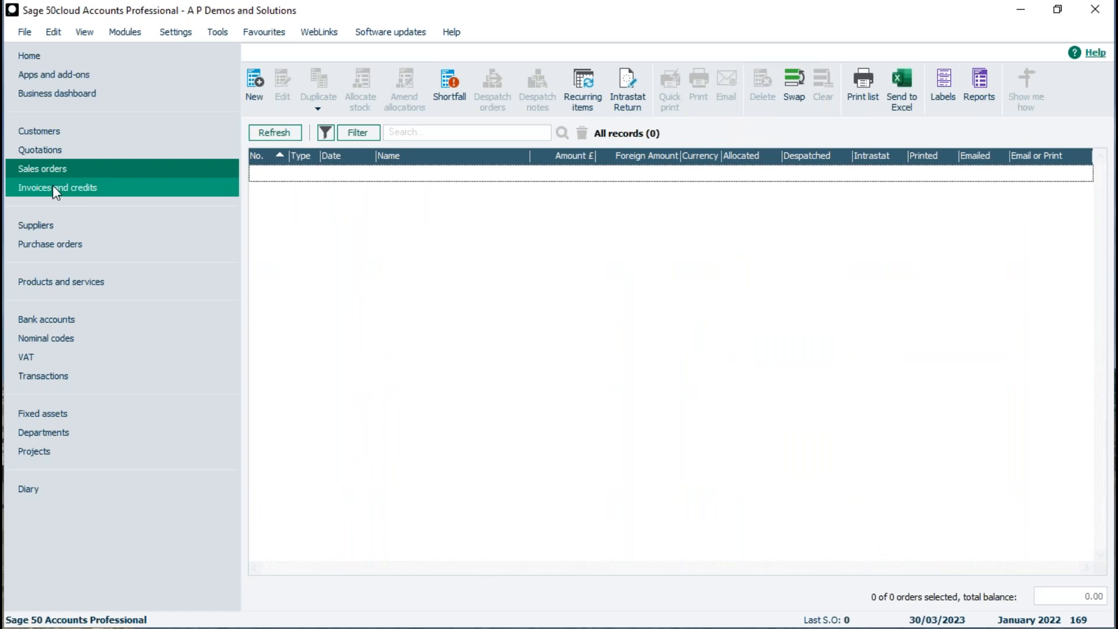
pyautogui.click(53, 186)
pyautogui.click(45, 226)
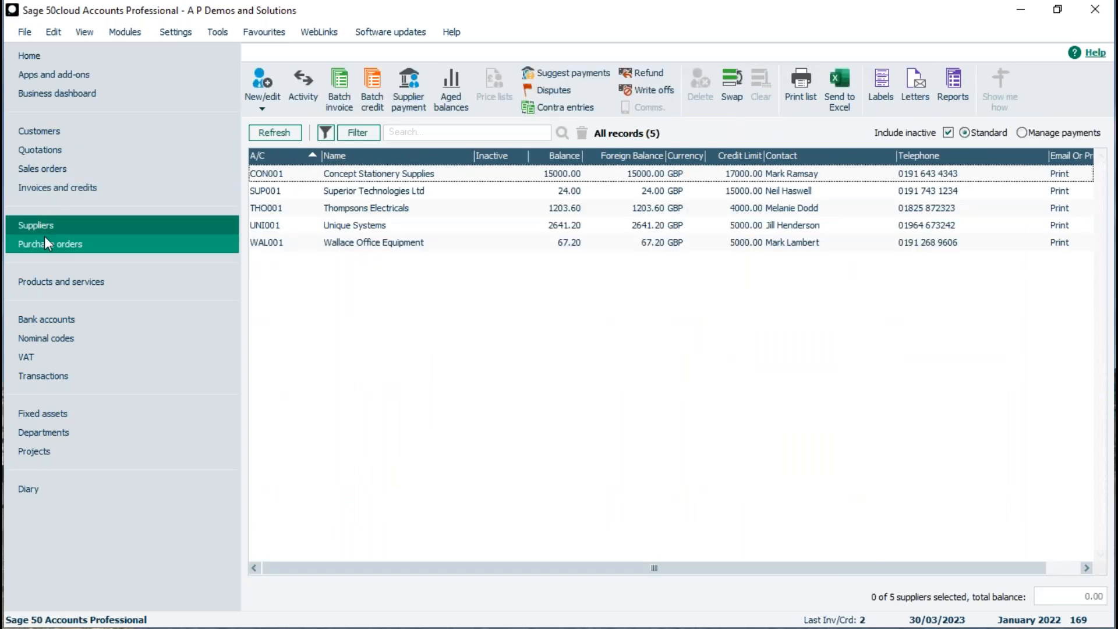
pyautogui.click(45, 240)
pyautogui.click(41, 281)
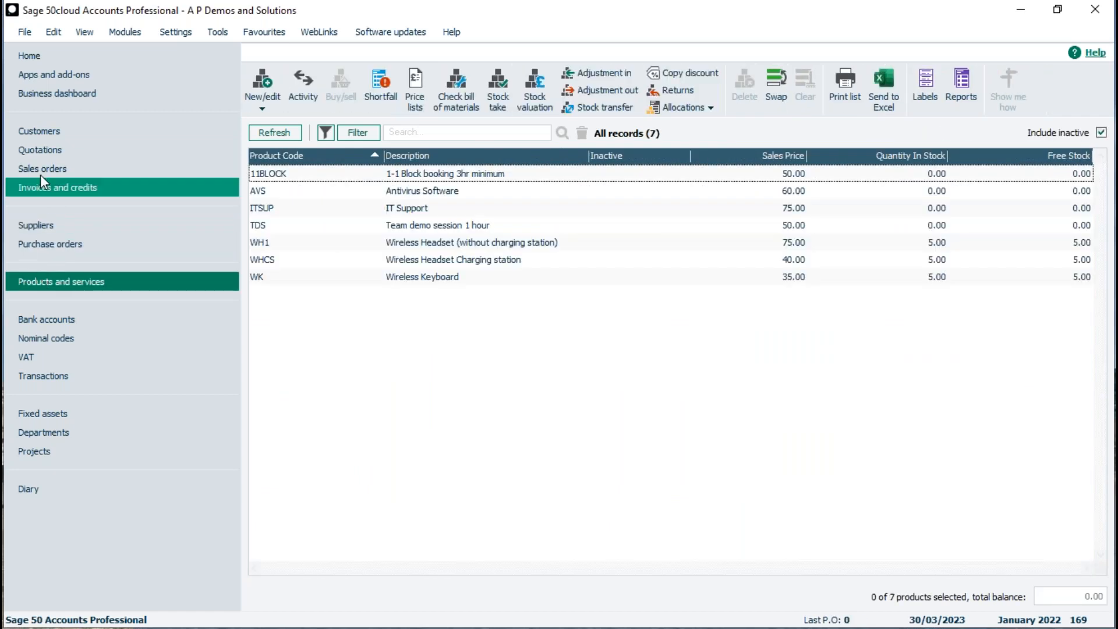
pyautogui.click(39, 130)
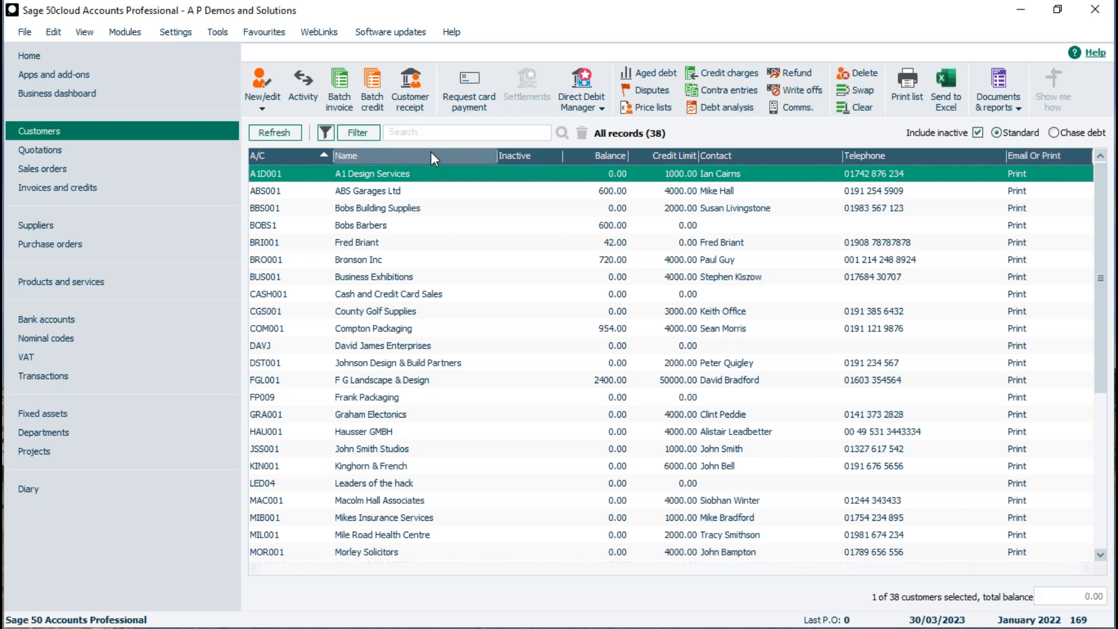
pyautogui.rightClick(581, 153)
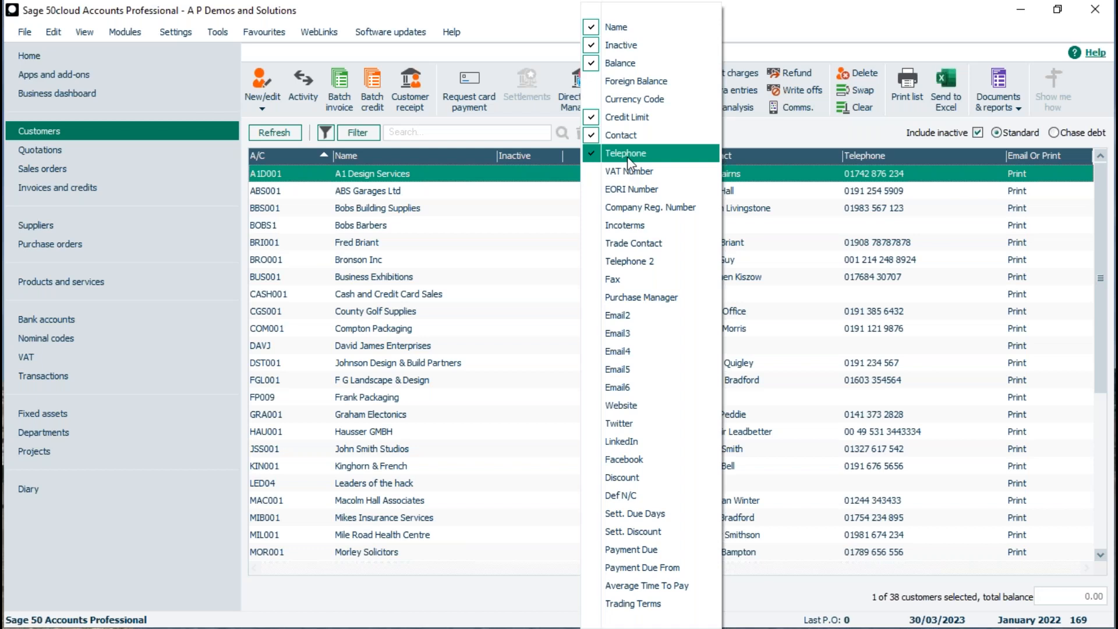
pyautogui.click(591, 302)
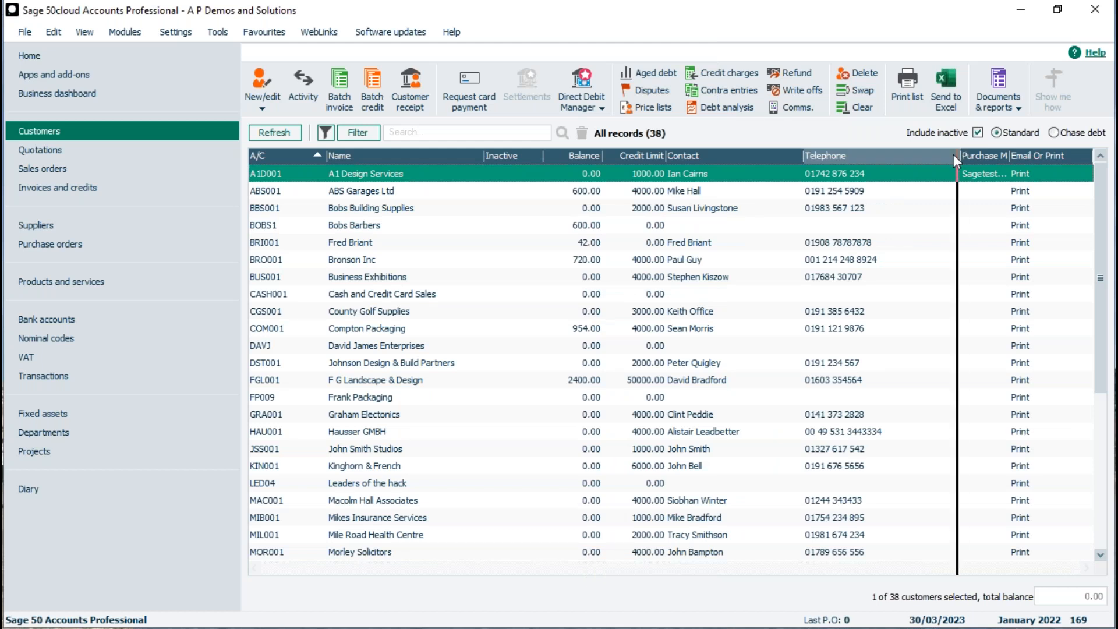
pyautogui.moveTo(1019, 155); pyautogui.dragTo(1055, 153)
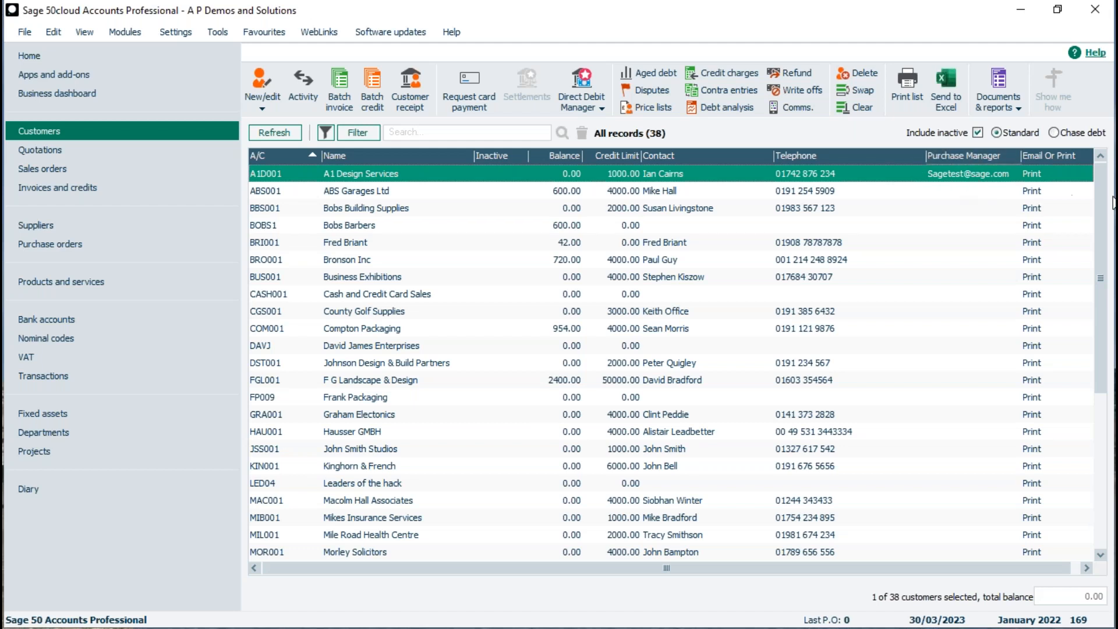
pyautogui.moveTo(1106, 207); pyautogui.dragTo(1109, 372)
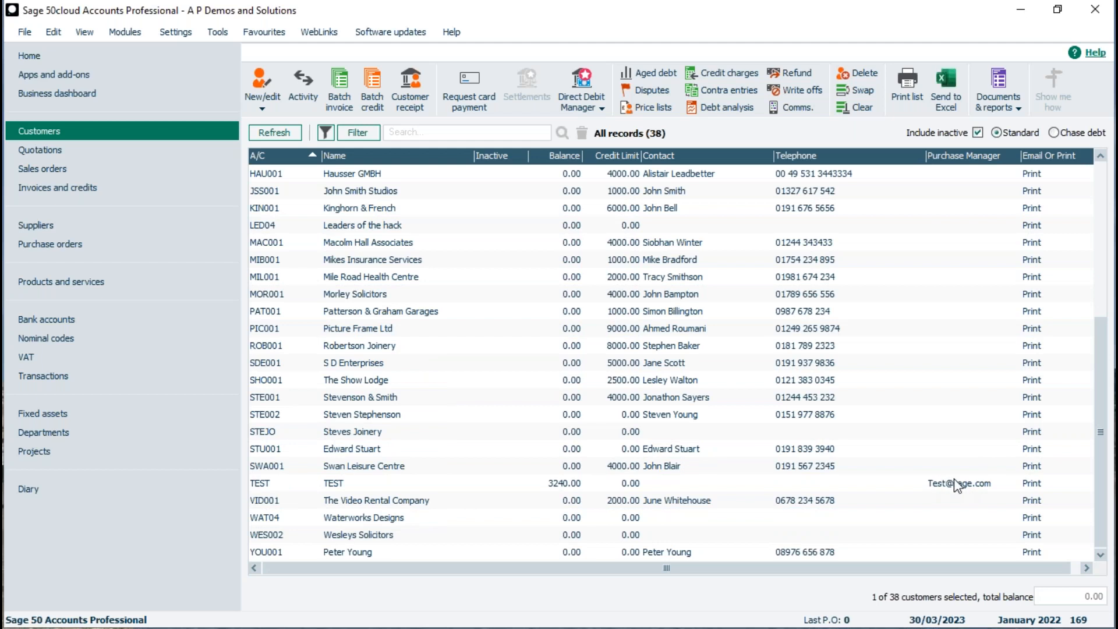
pyautogui.rightClick(951, 163)
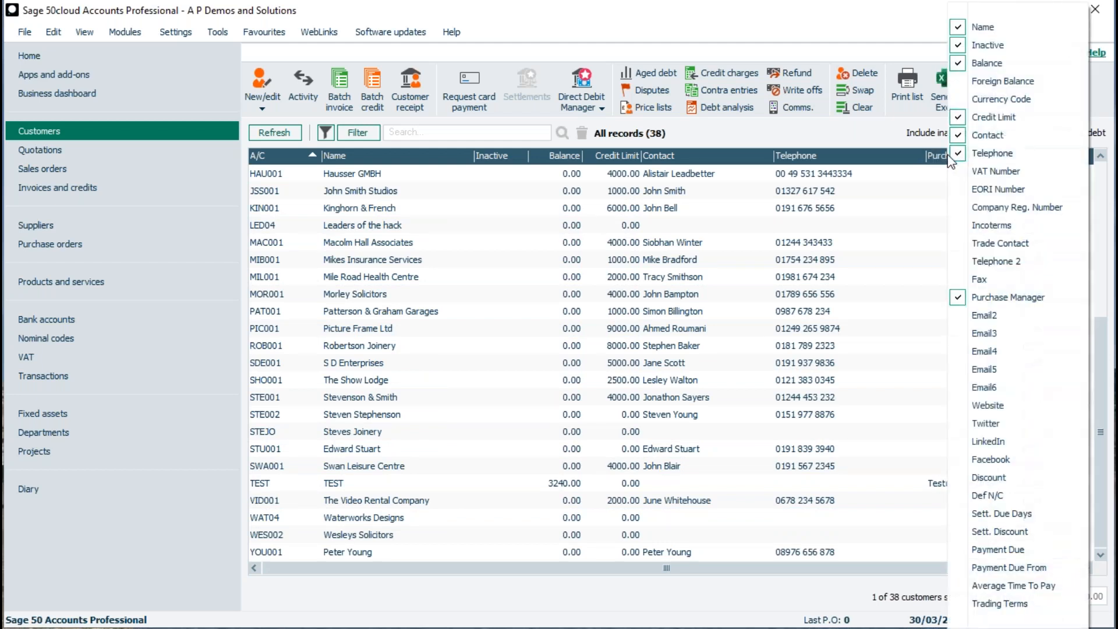
pyautogui.click(968, 298)
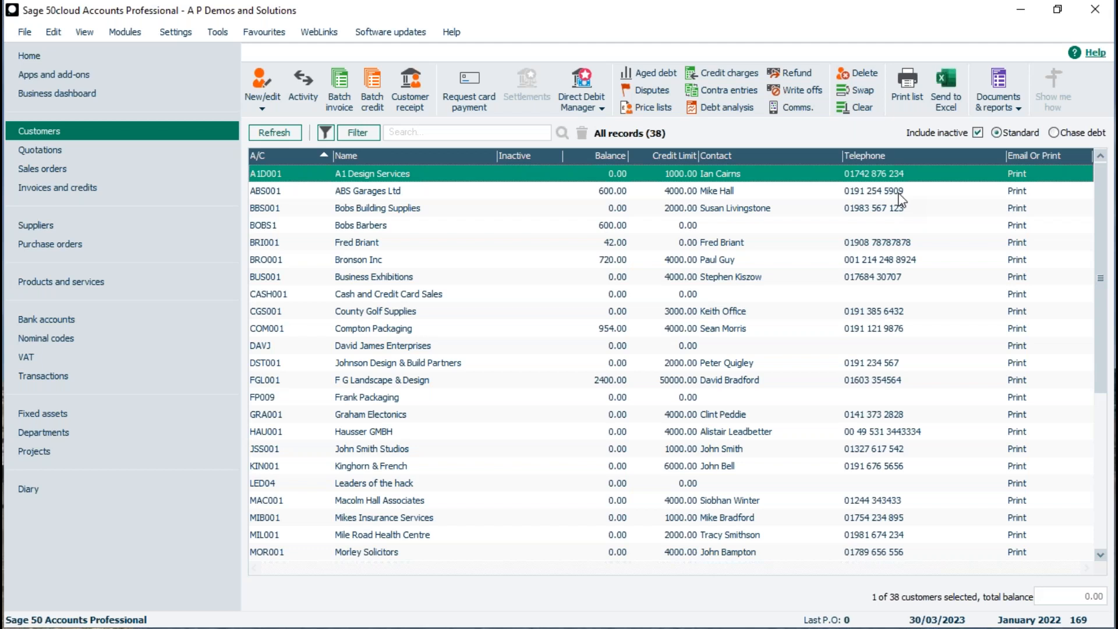
pyautogui.rightClick(872, 158)
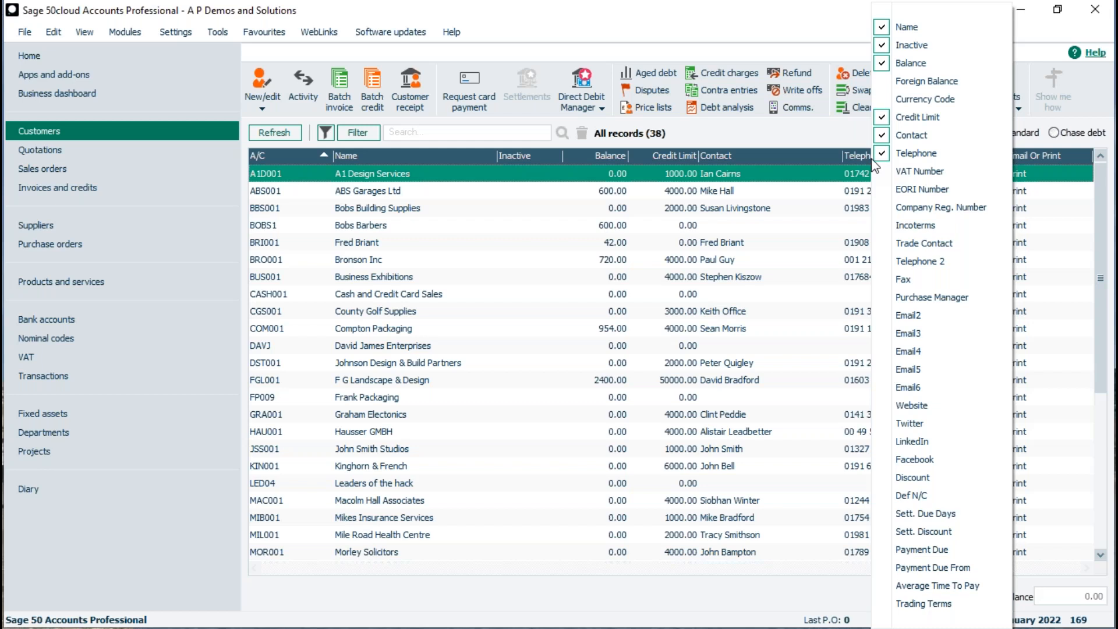
pyautogui.click(772, 232)
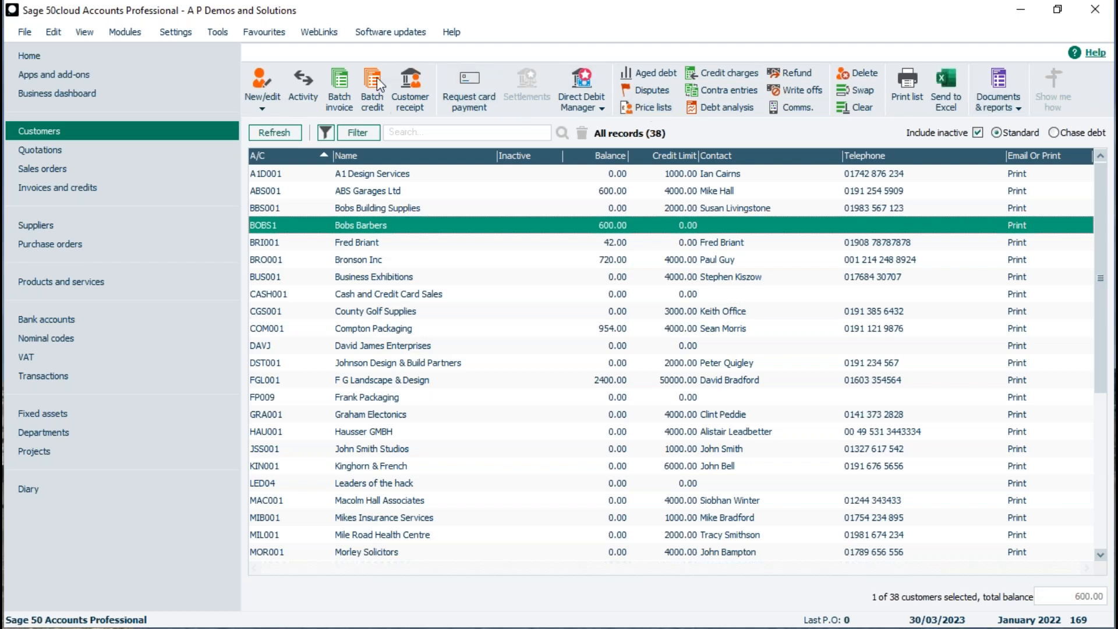
# Browse Quotations and Invoices and credits, then switch to the Suppliers list.
pyautogui.click(65, 149)
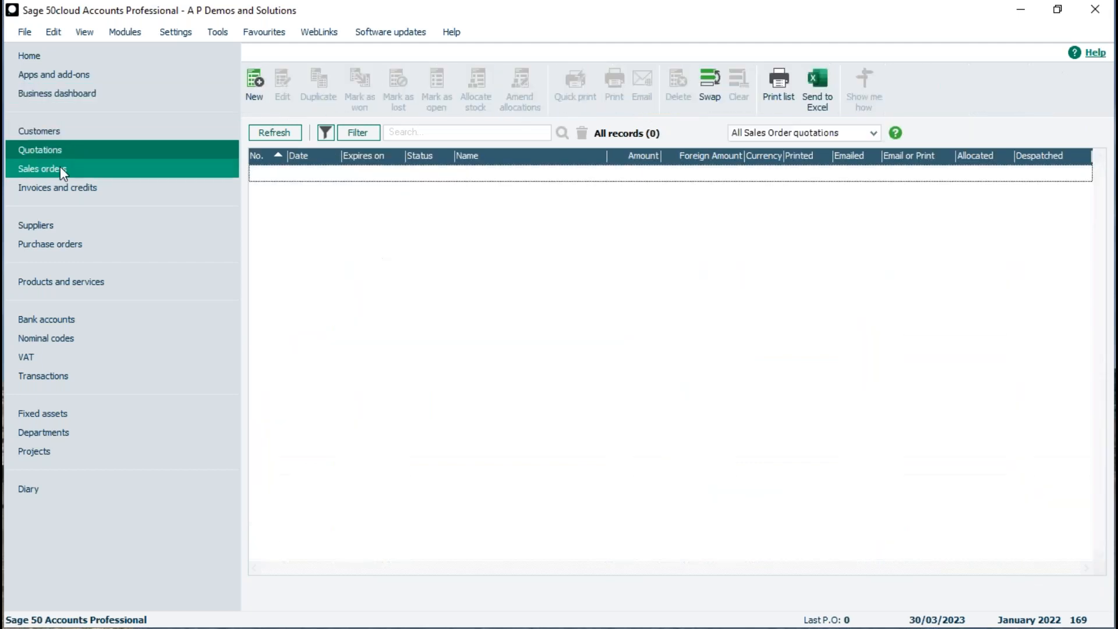
pyautogui.click(57, 187)
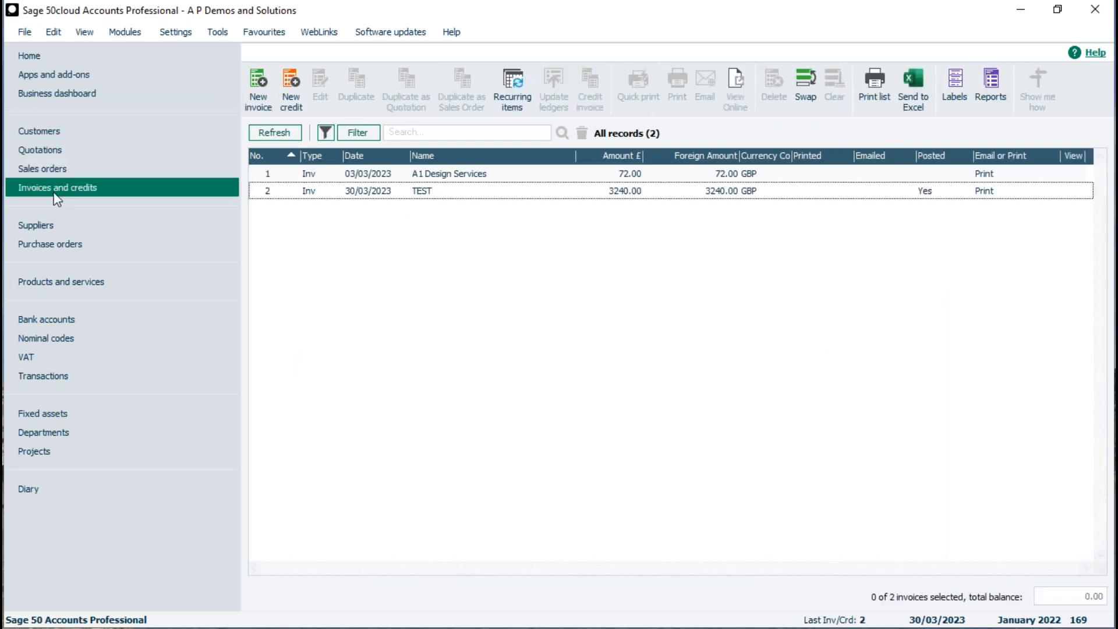
pyautogui.click(52, 225)
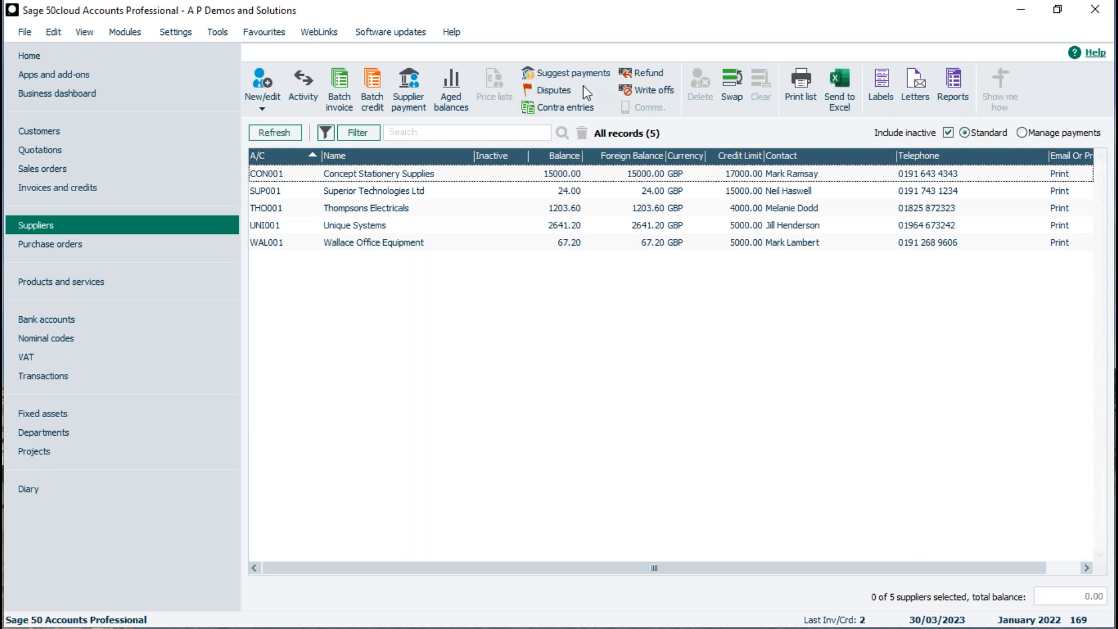
pyautogui.rightClick(705, 93)
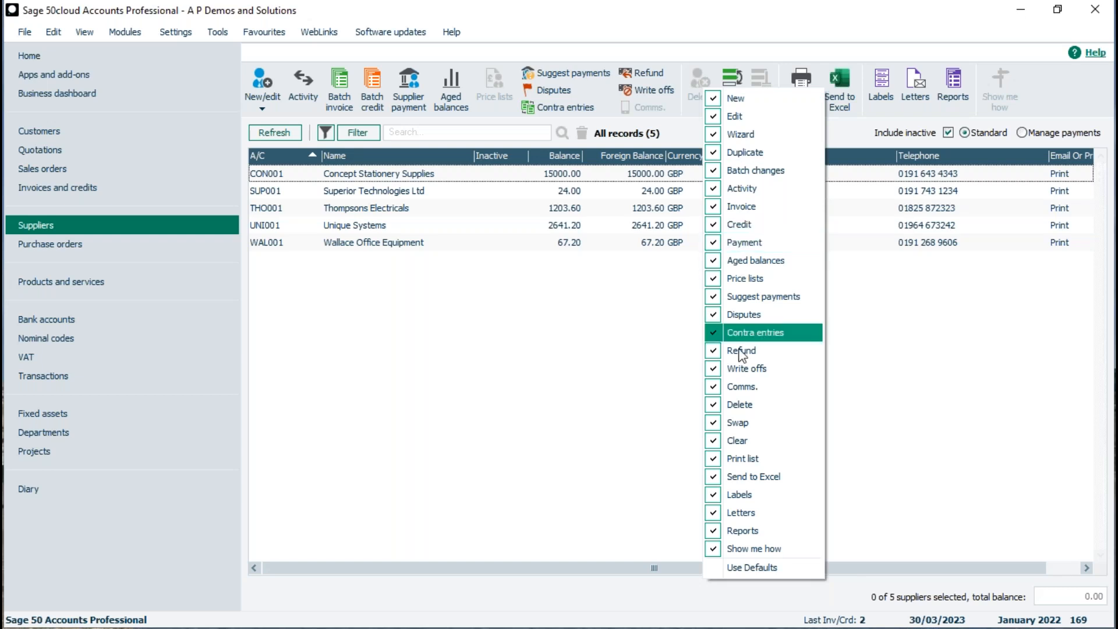
pyautogui.click(734, 494)
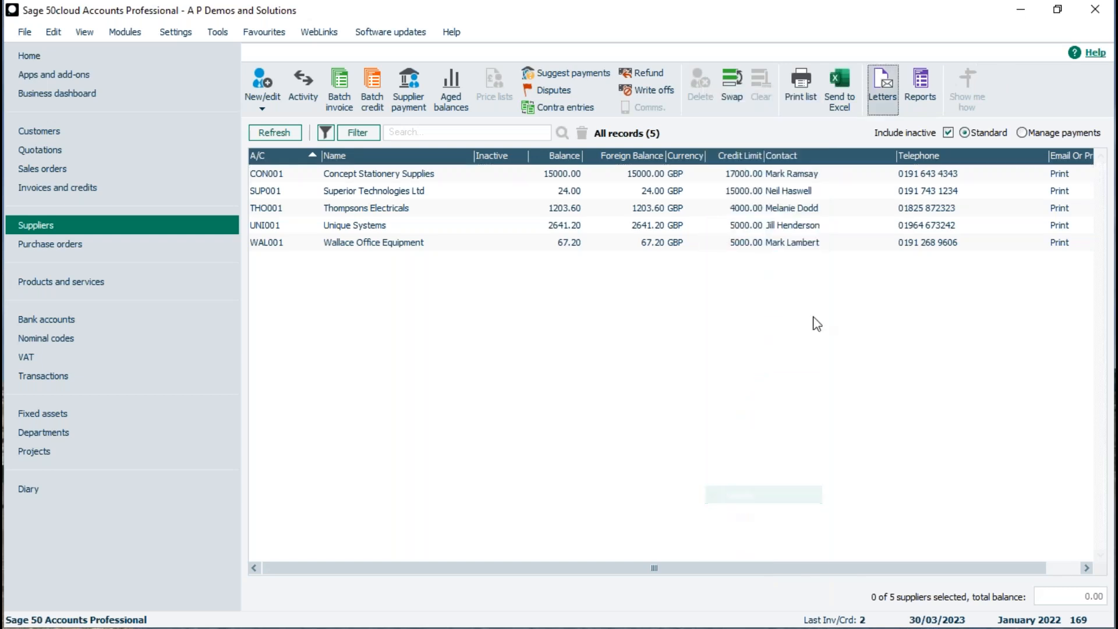
pyautogui.rightClick(995, 94)
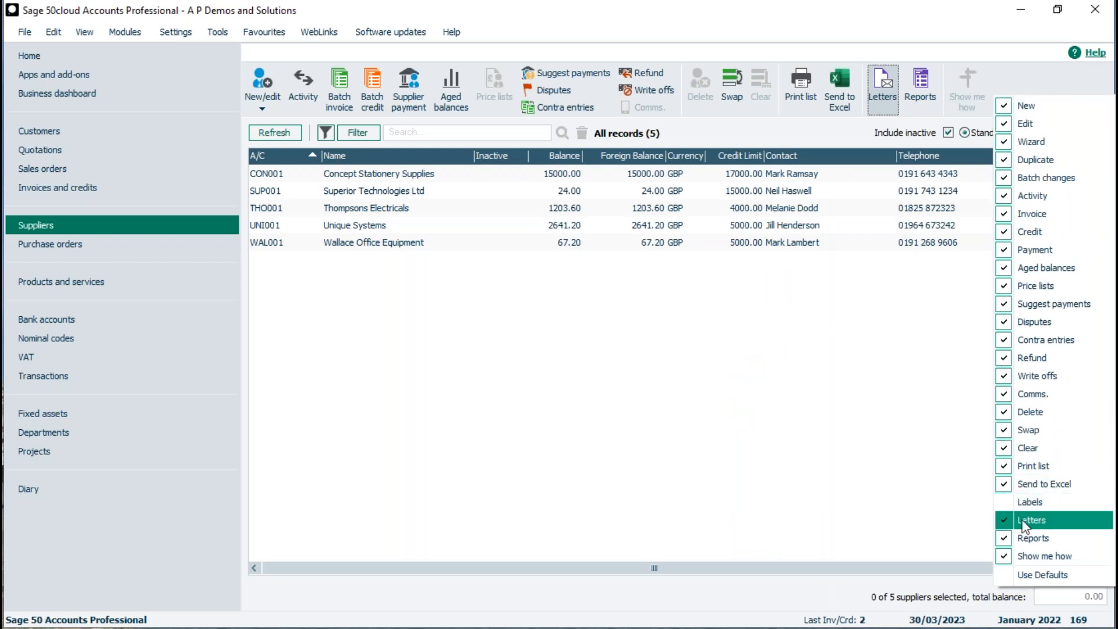
pyautogui.click(1026, 521)
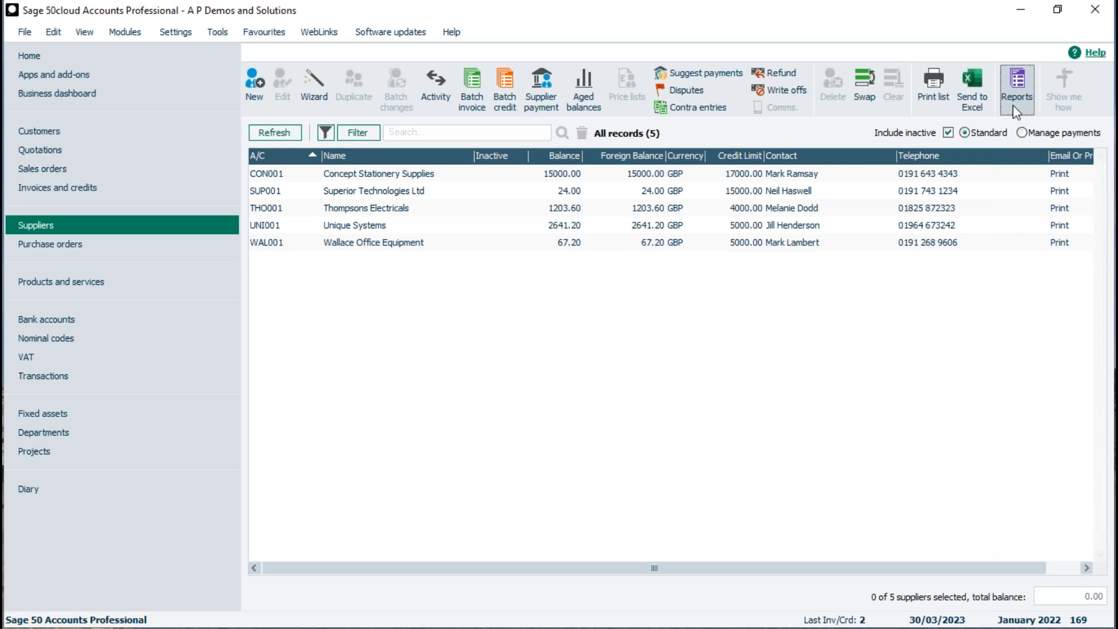
pyautogui.rightClick(619, 85)
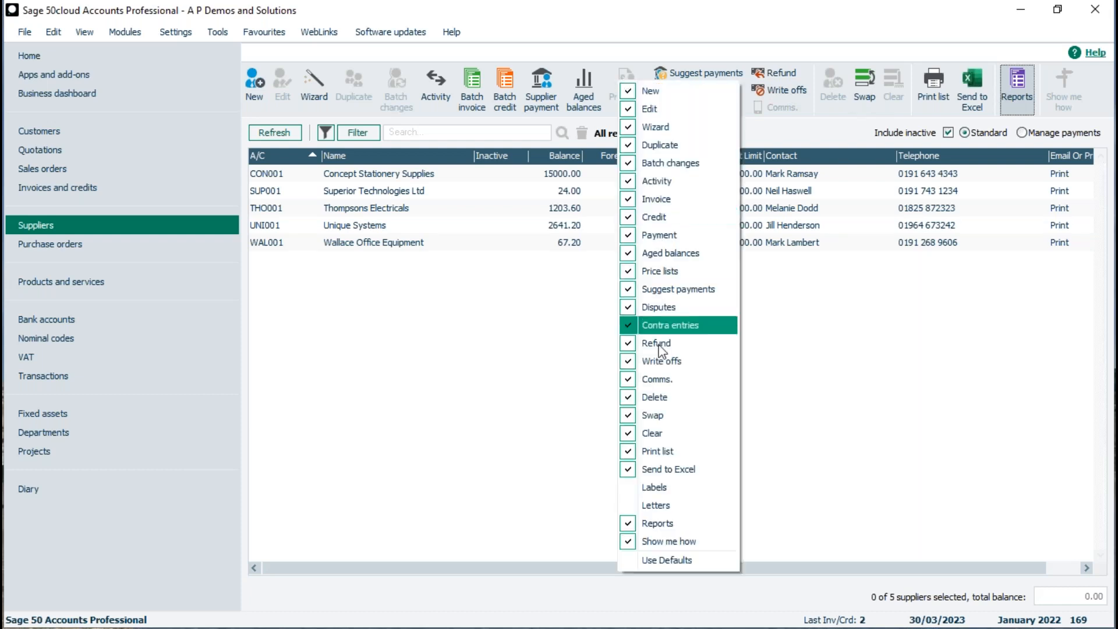
pyautogui.click(653, 487)
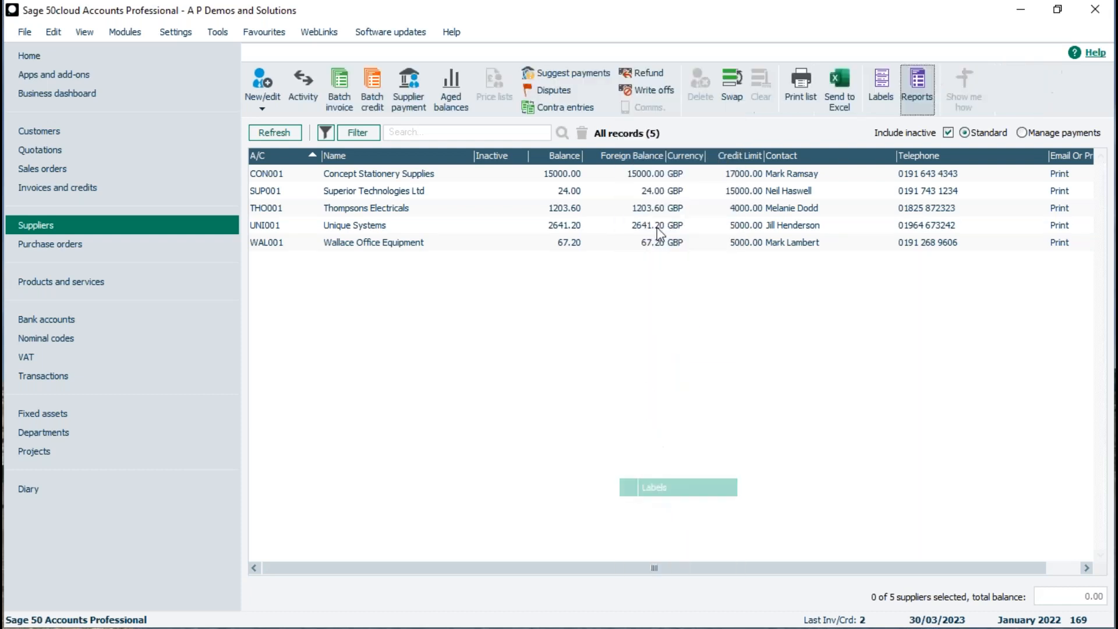
pyautogui.rightClick(994, 84)
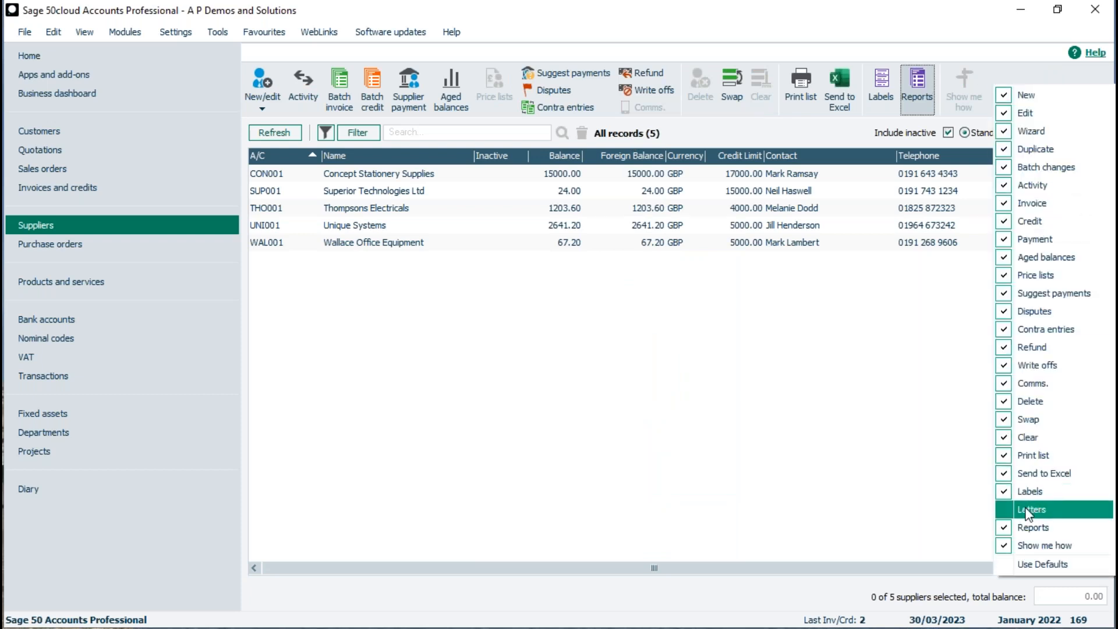
pyautogui.click(1027, 509)
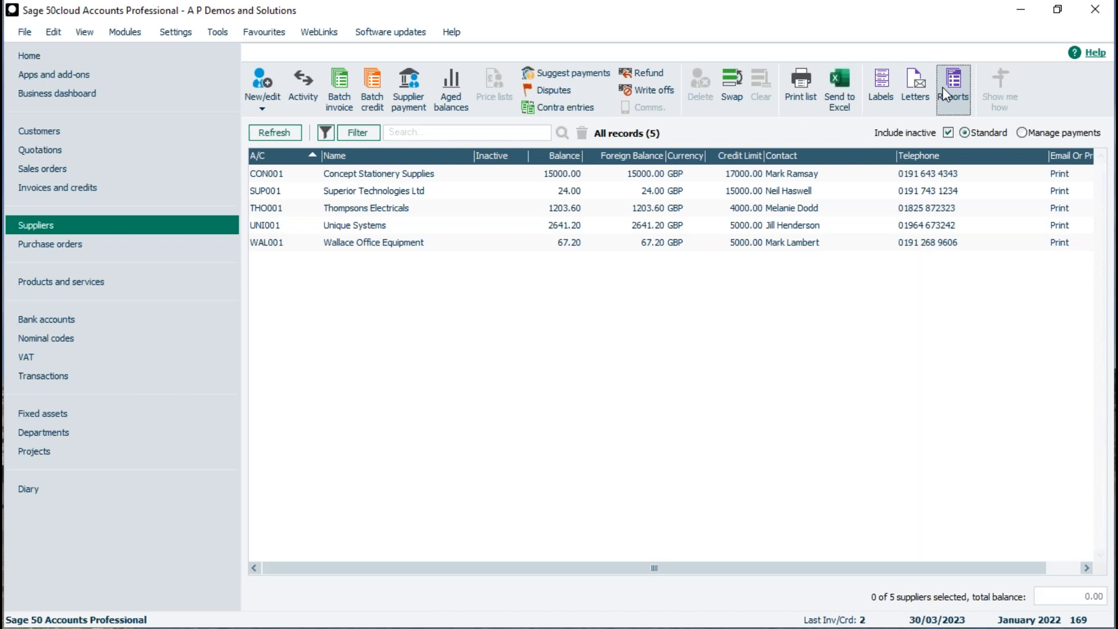
pyautogui.click(955, 85)
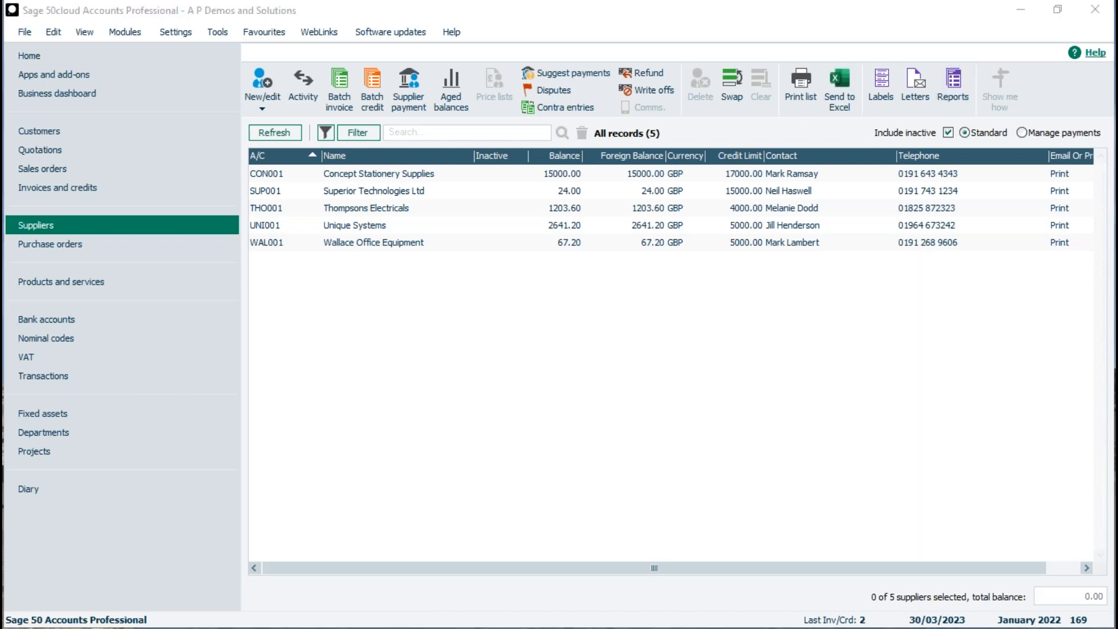